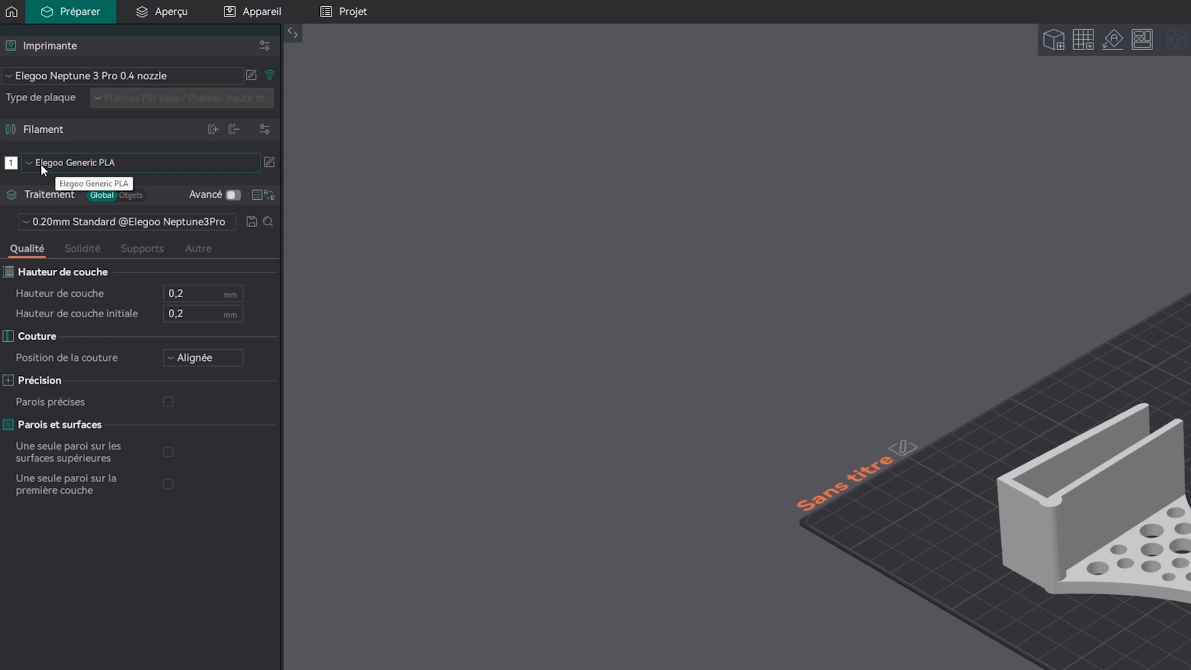
Open the Elegoo Generic PLA filament settings and review its basic temperature, cooling and retraction override parameters.
click(75, 169)
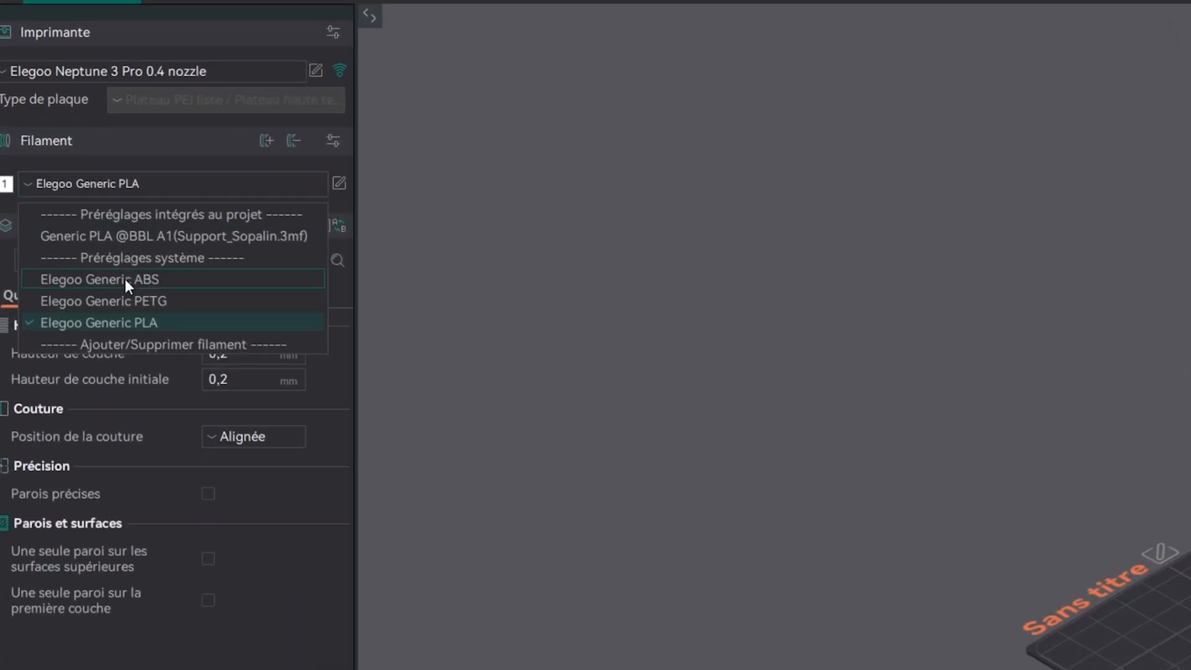
click(44, 190)
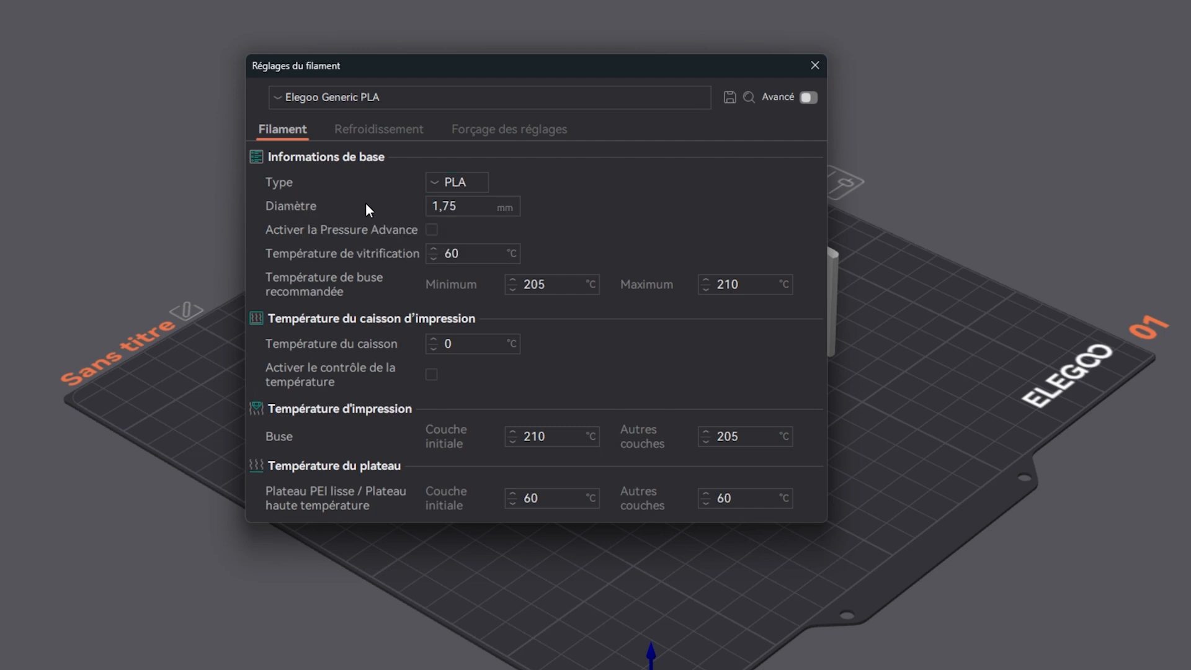
click(400, 205)
click(575, 235)
click(384, 131)
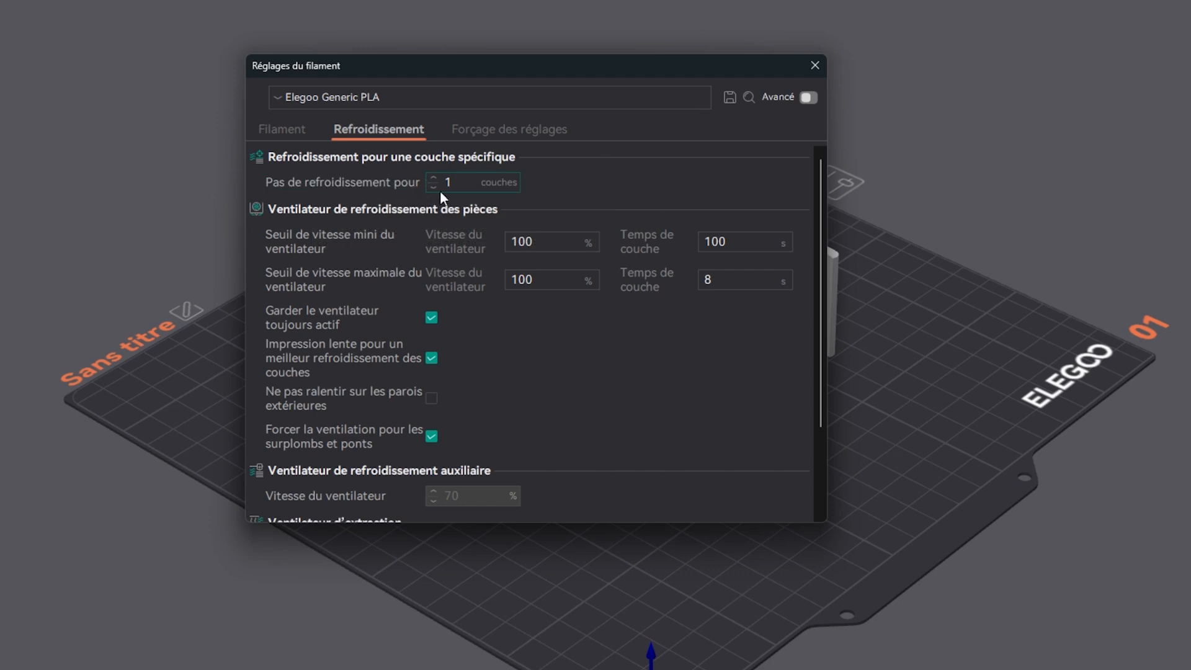
click(467, 131)
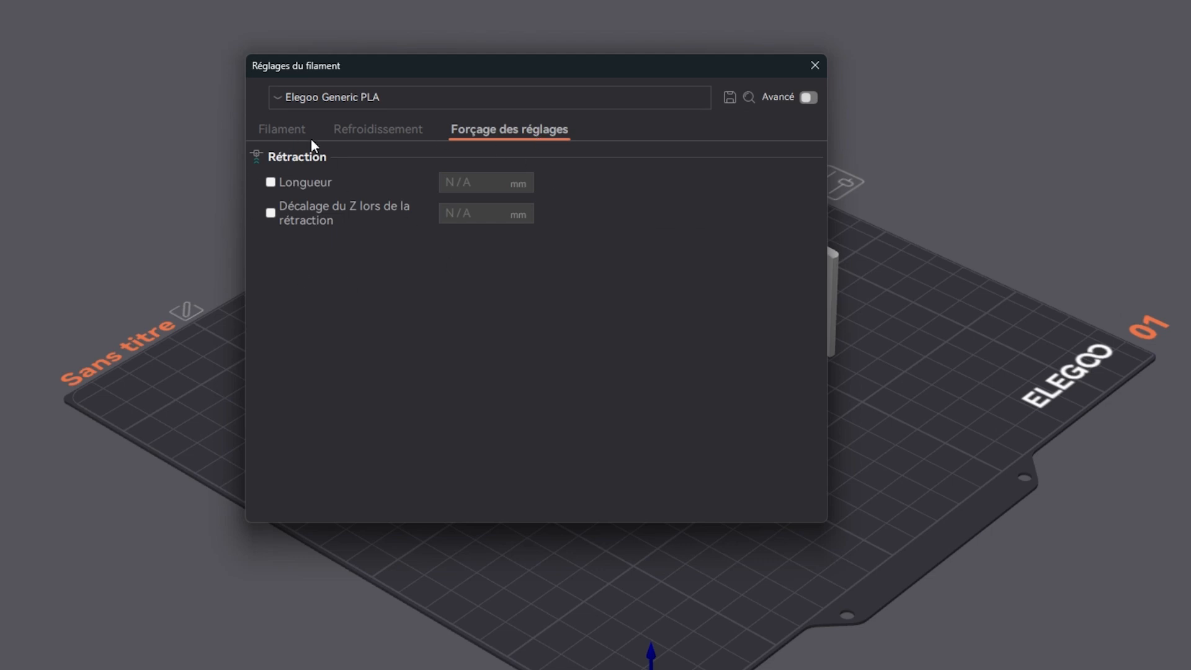
click(289, 129)
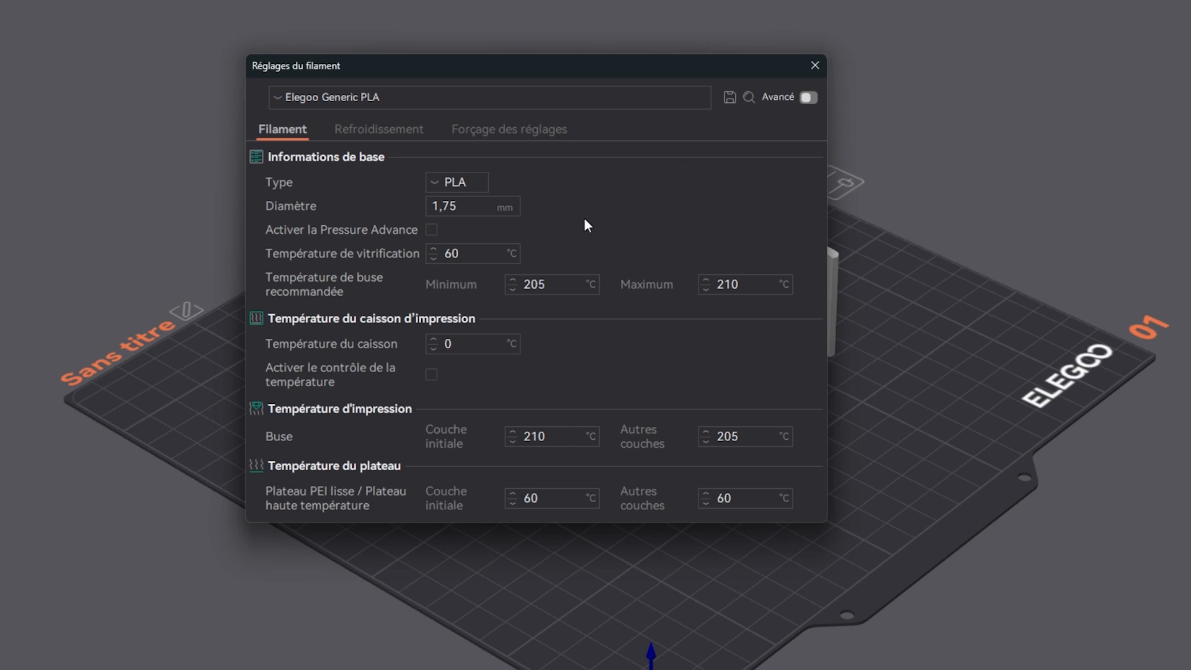
Show the advanced parameters of the PLA filament, look through them, restore the simple display and close the filament settings.
click(811, 99)
scroll(675, 244, down, 3)
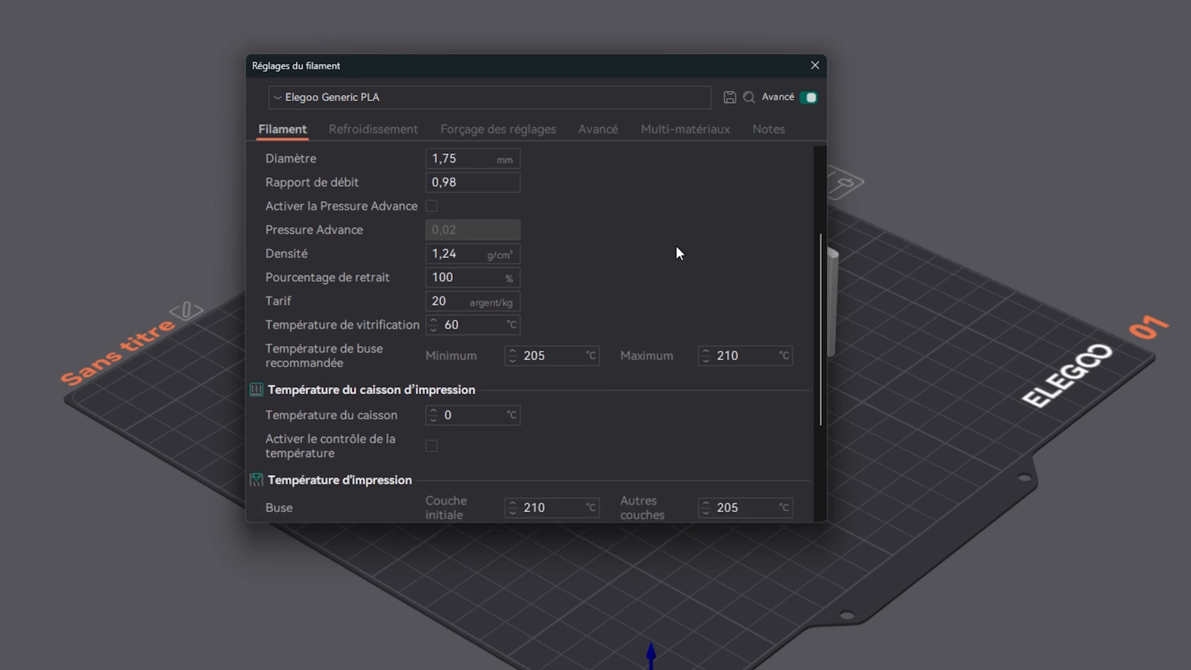
scroll(679, 253, down, 1)
scroll(676, 245, down, 3)
scroll(675, 245, up, 6)
click(809, 99)
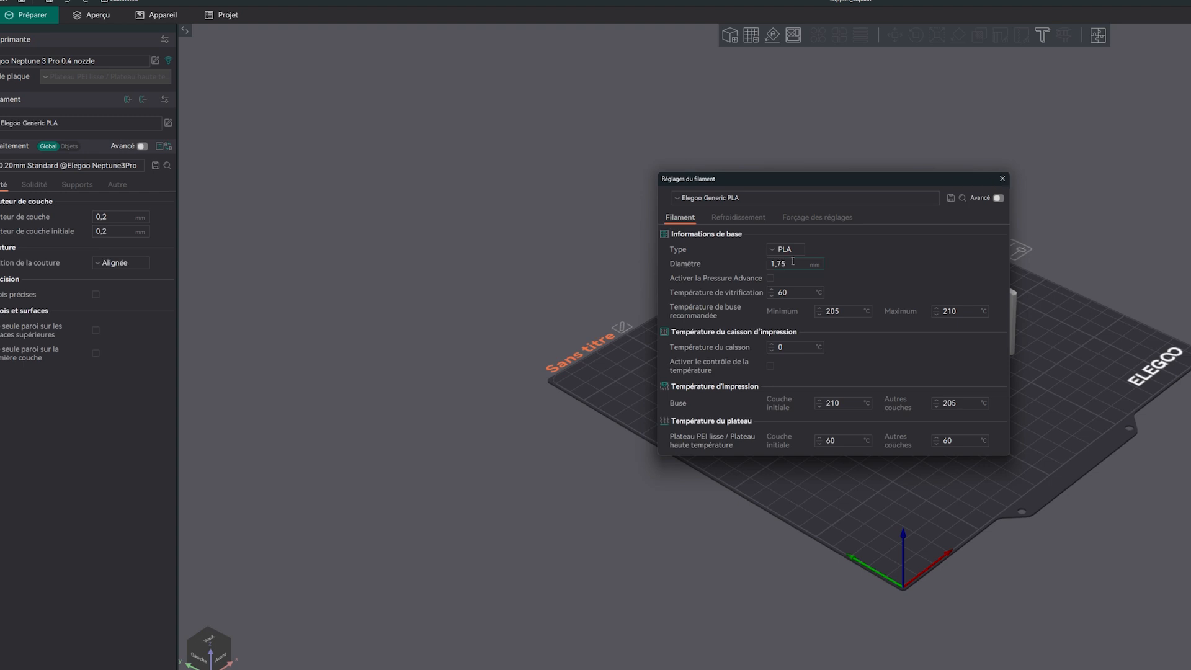
click(999, 181)
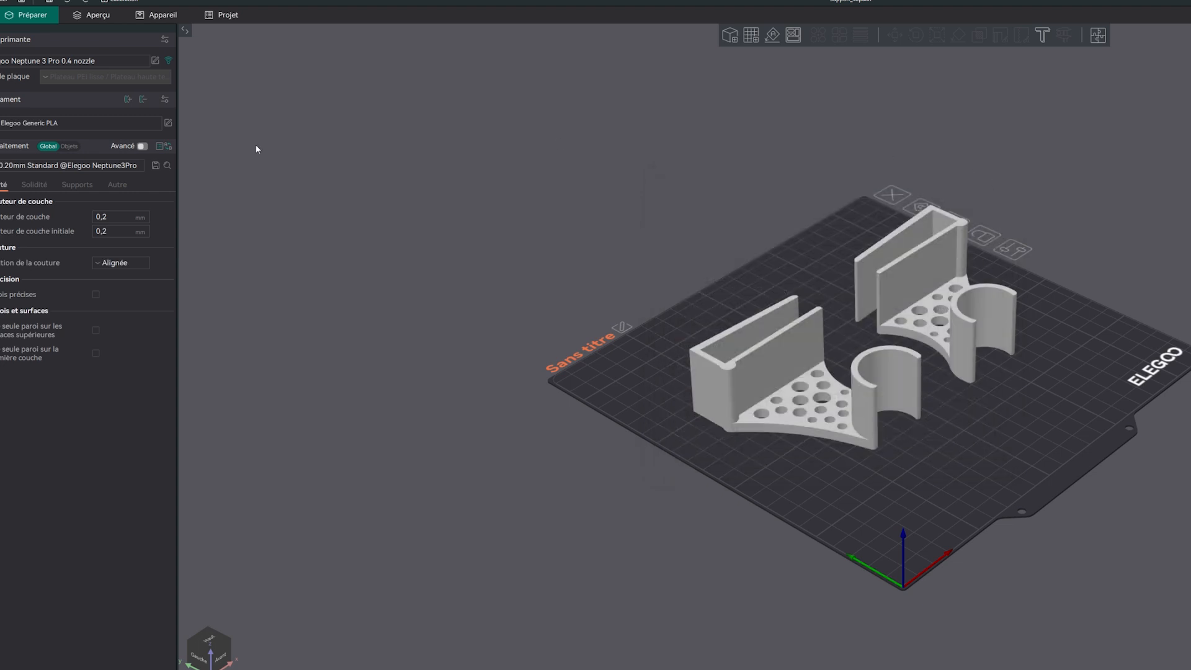
click(26, 122)
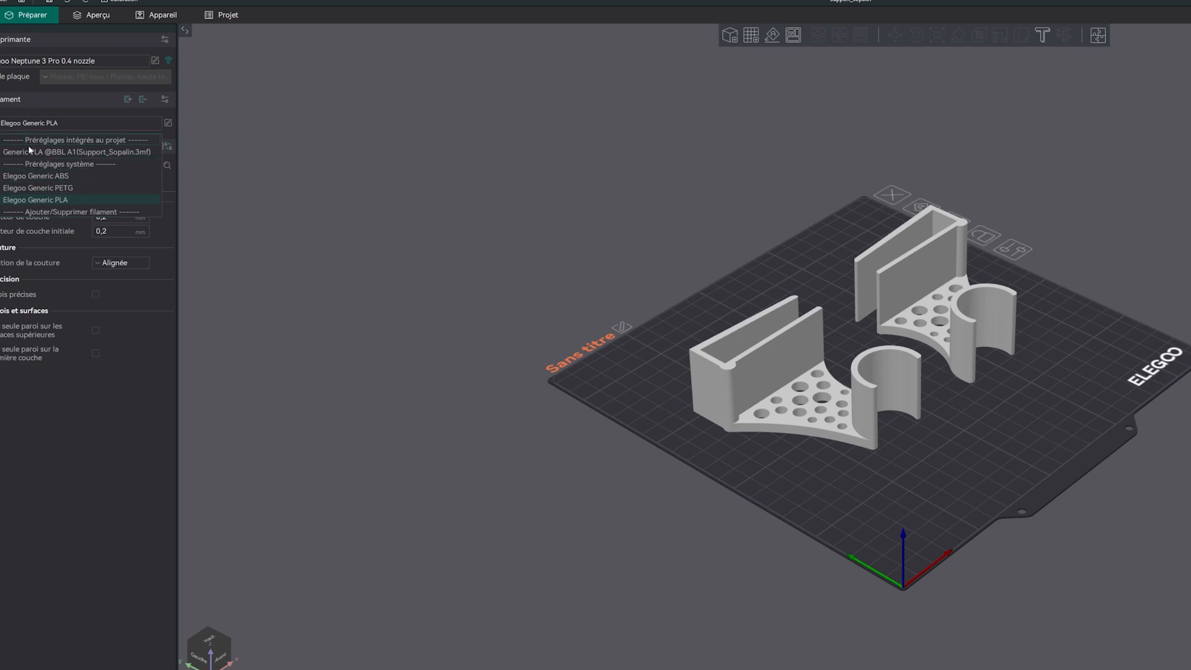
click(20, 124)
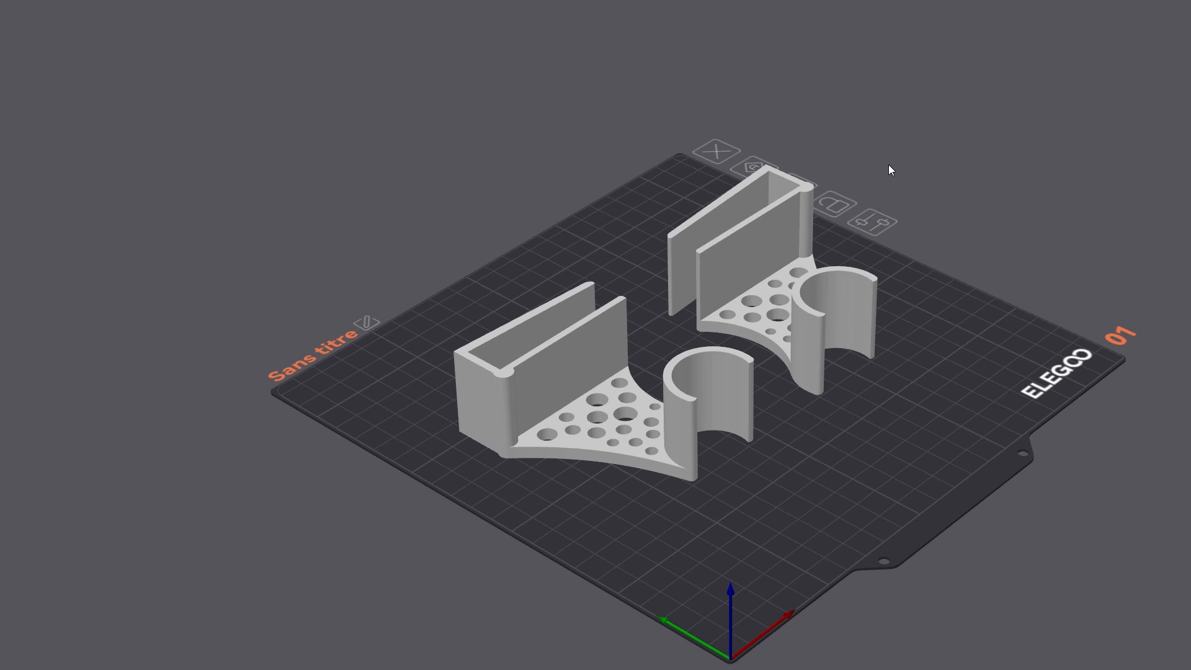
click(538, 360)
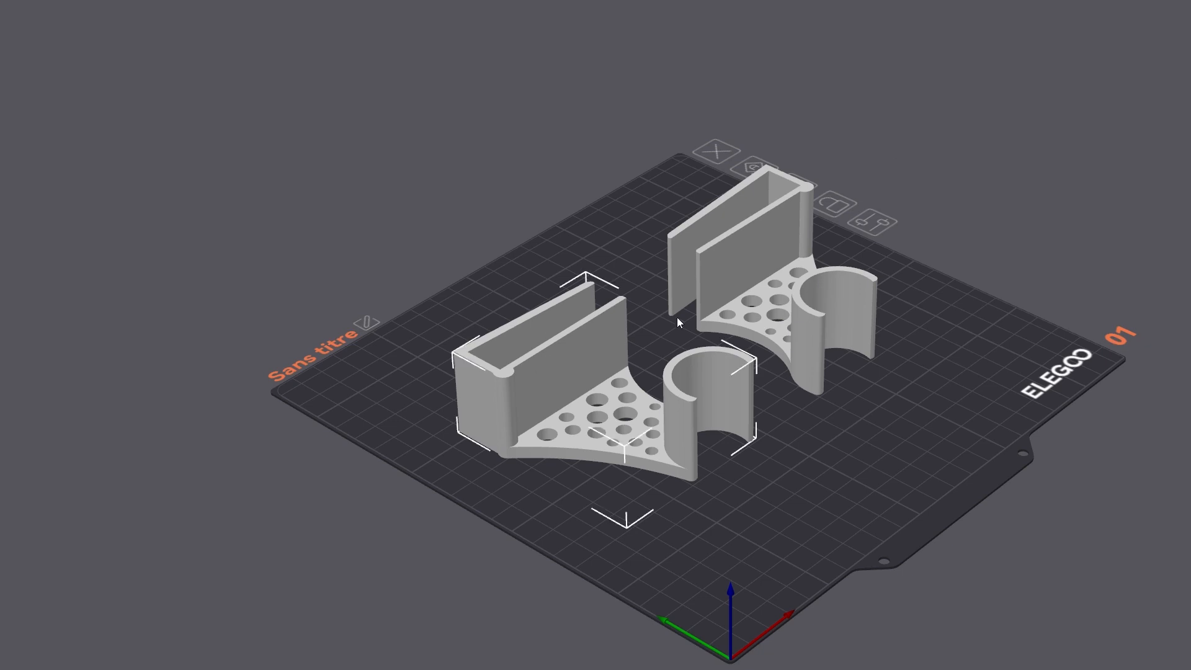
click(693, 269)
click(427, 278)
mouse_move(887, 484)
mouse_down()
mouse_move(879, 466)
mouse_move(904, 467)
mouse_up()
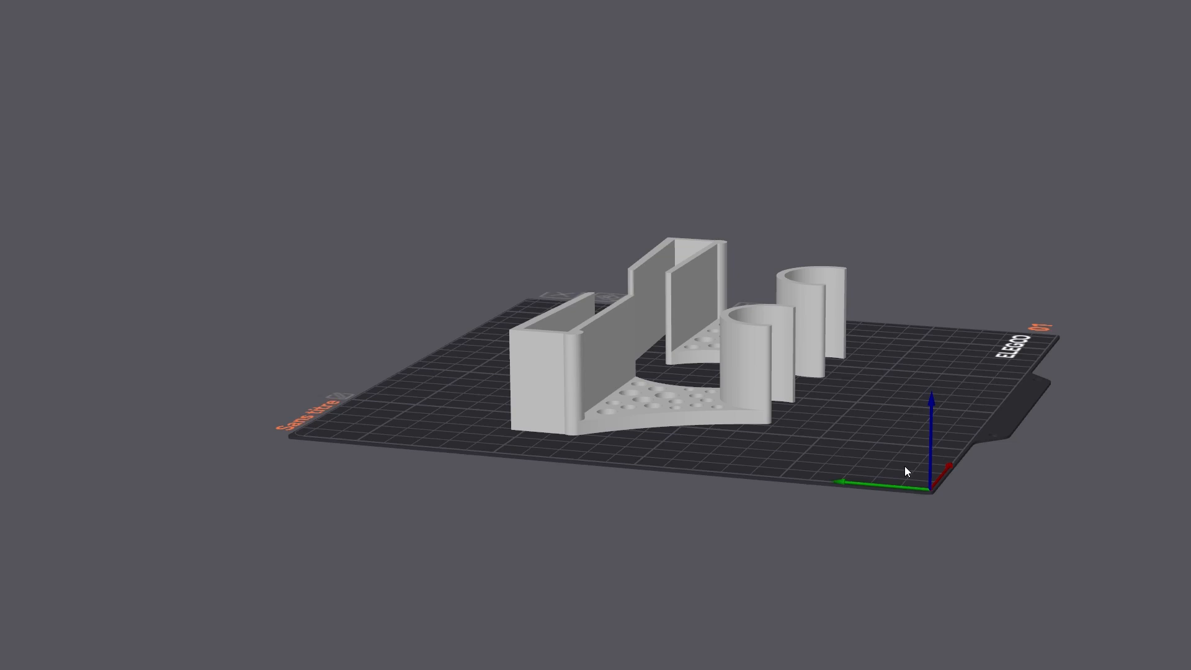
drag(904, 472, 616, 449)
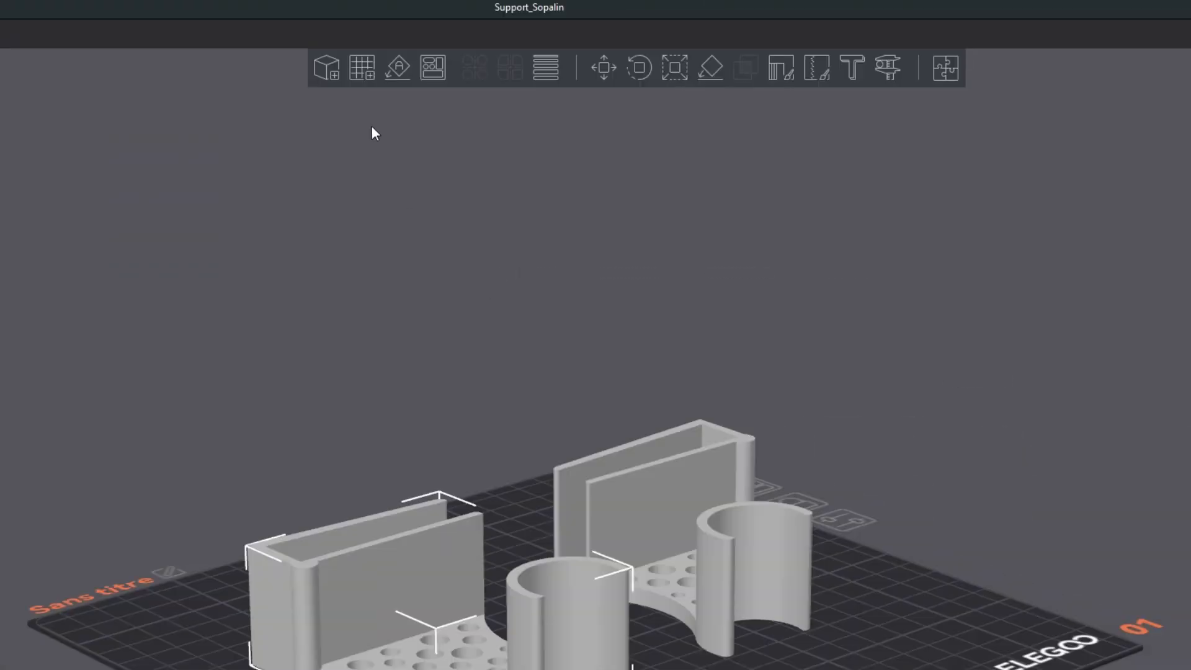
Use variable layer height on the front holder to make the layers thinner across its whole perforated base, and leave the tool.
click(546, 68)
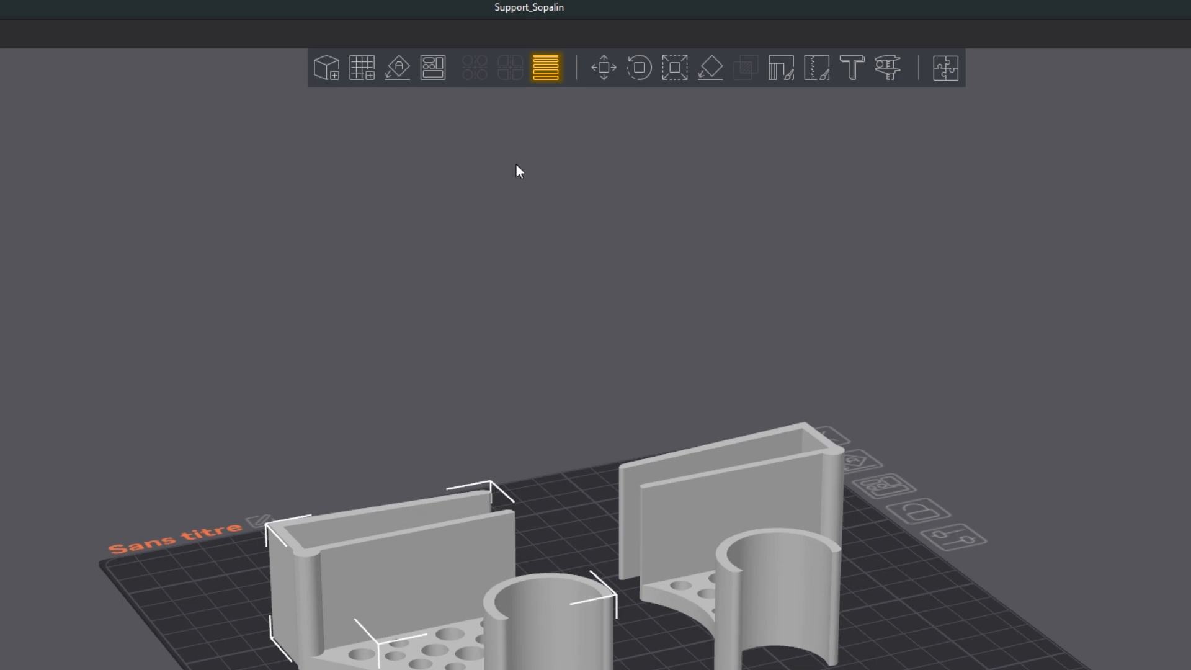
click(546, 68)
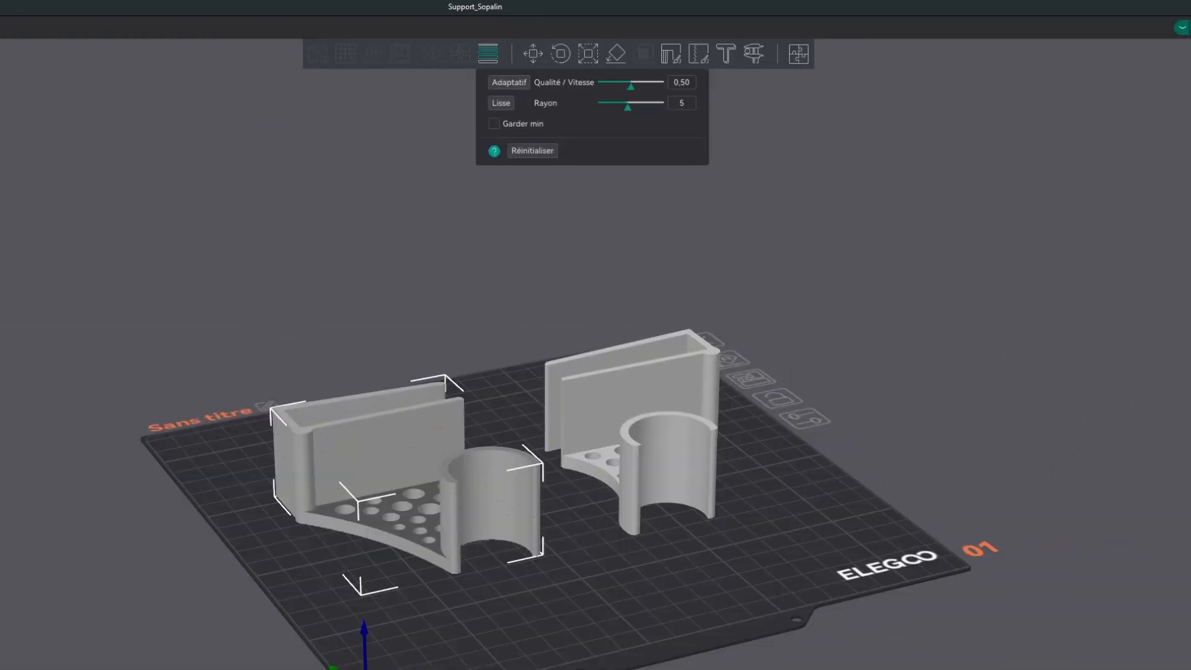
drag(281, 611, 291, 601)
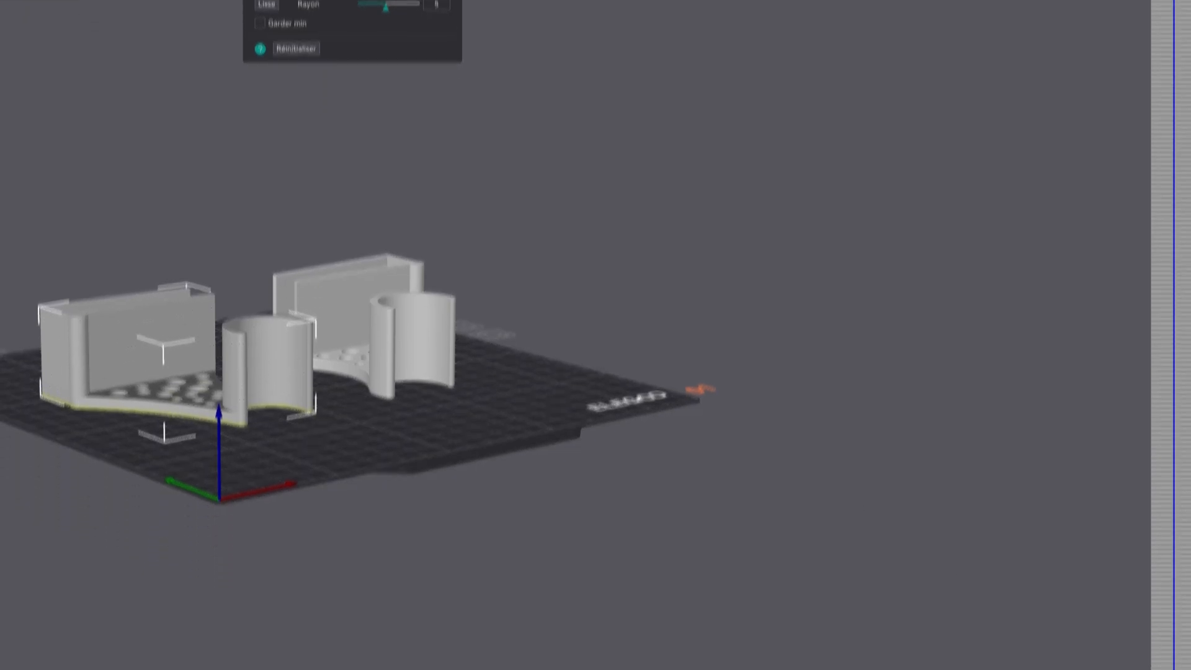
click(1170, 663)
click(1164, 665)
click(1168, 660)
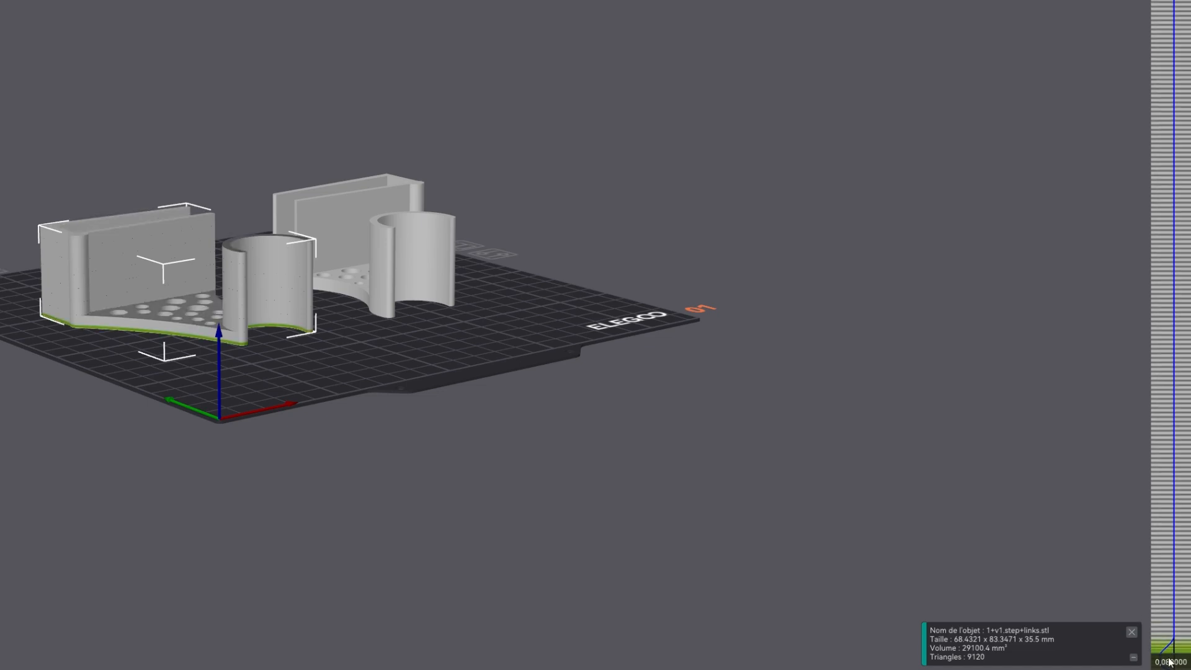
click(1169, 662)
click(1168, 662)
click(1165, 666)
mouse_move(1166, 656)
mouse_down()
mouse_move(1163, 586)
mouse_move(1166, 614)
mouse_up()
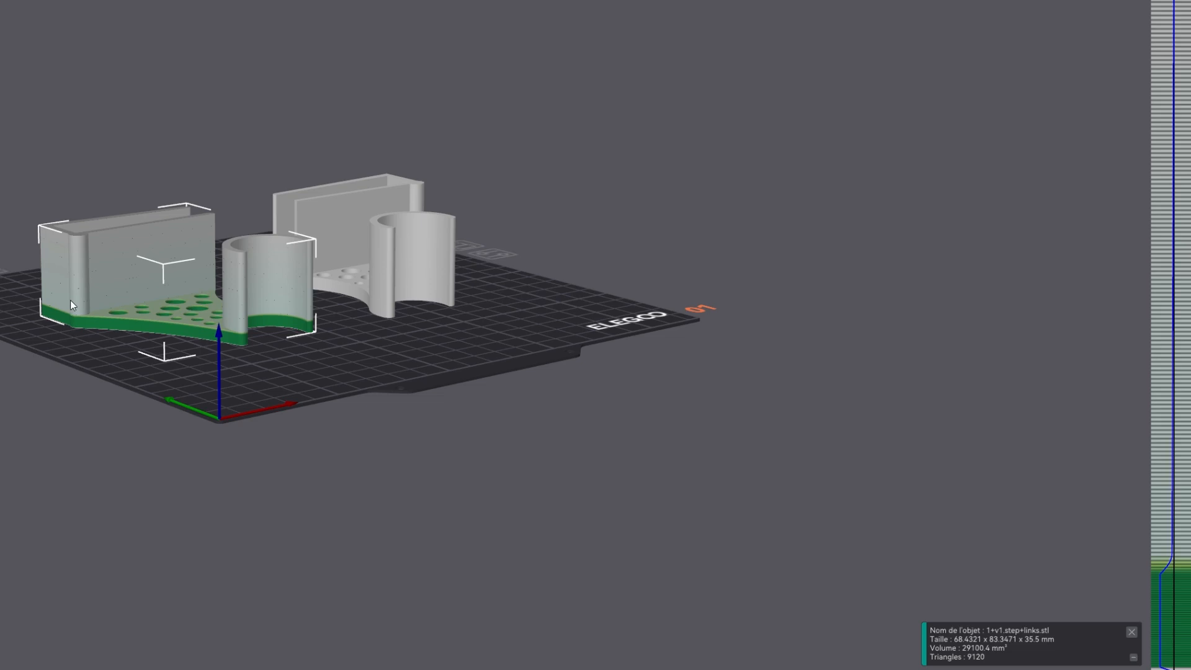
scroll(71, 304, down, 3)
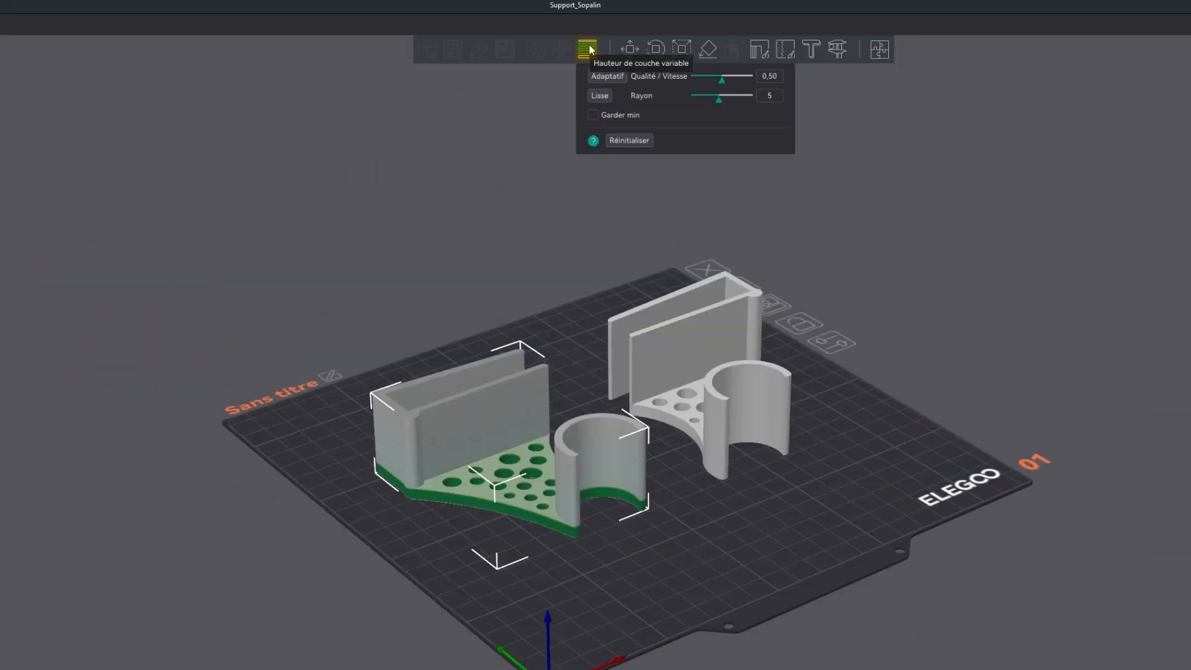
click(587, 49)
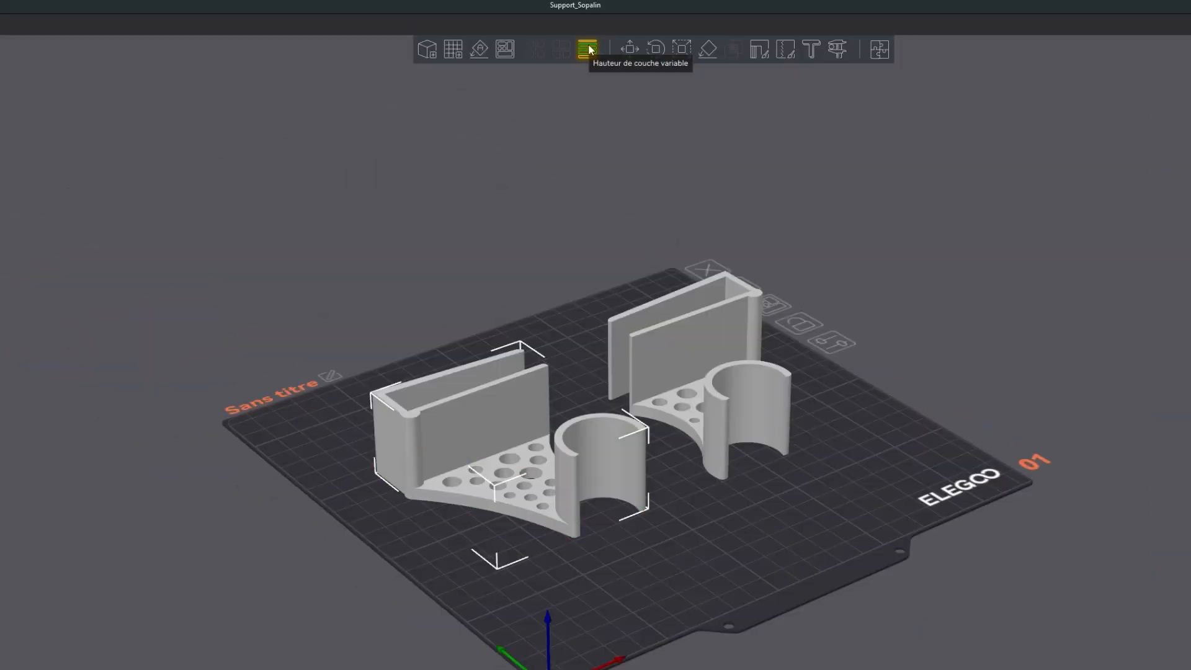
Slice the plate and inspect the layer height transition above the front holder's base in the toolpath preview.
click(557, 232)
drag(556, 232, 404, 668)
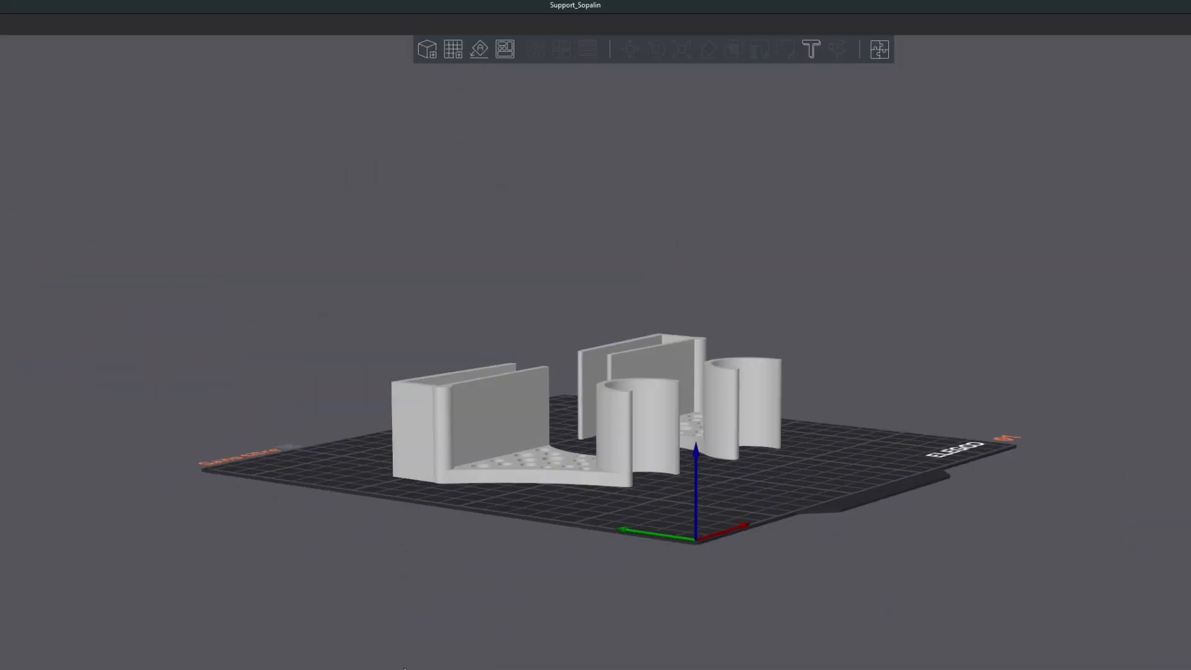
click(427, 467)
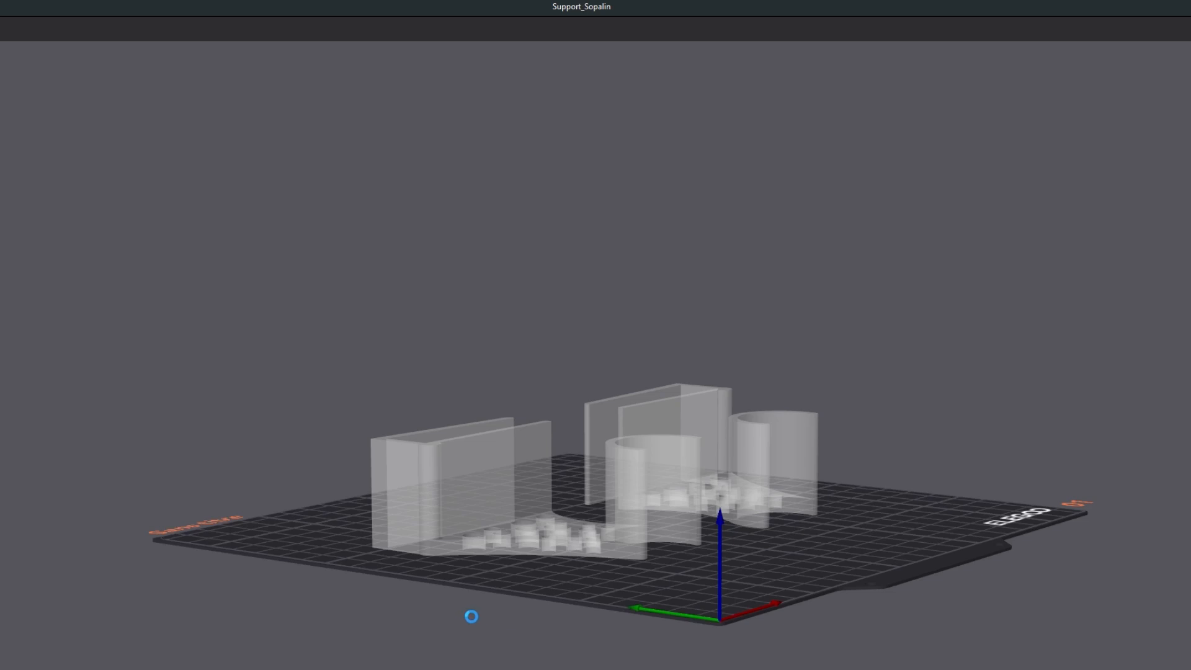
scroll(397, 559, up, 5)
scroll(403, 571, up, 10)
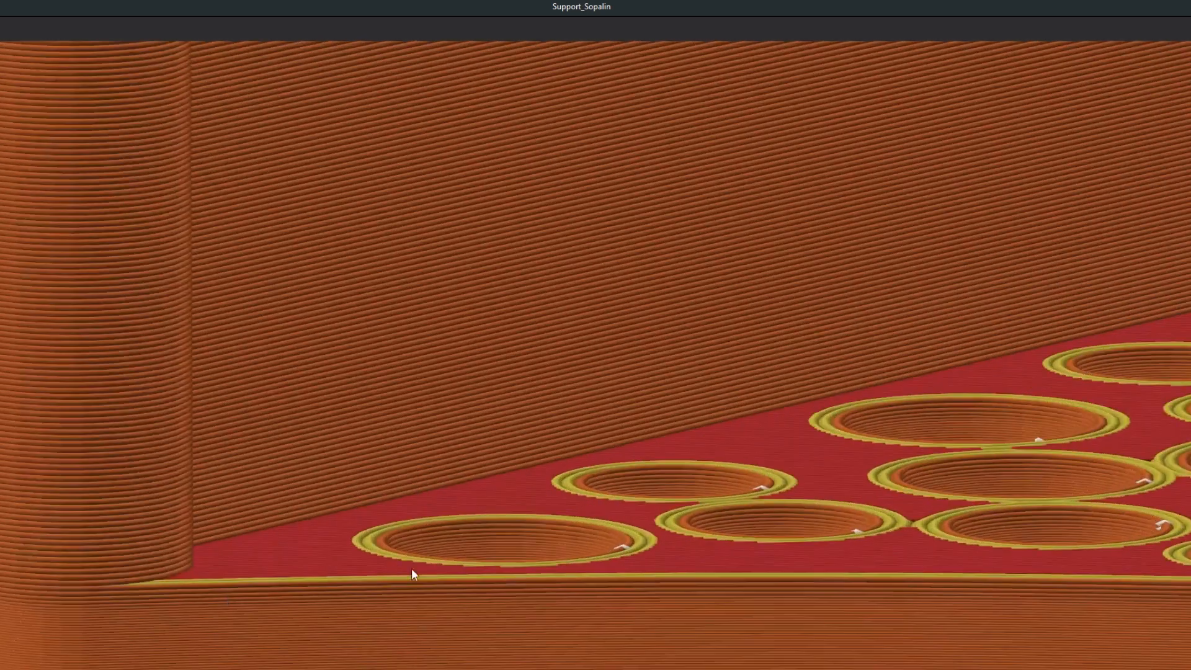
right_drag(412, 569, 576, 459)
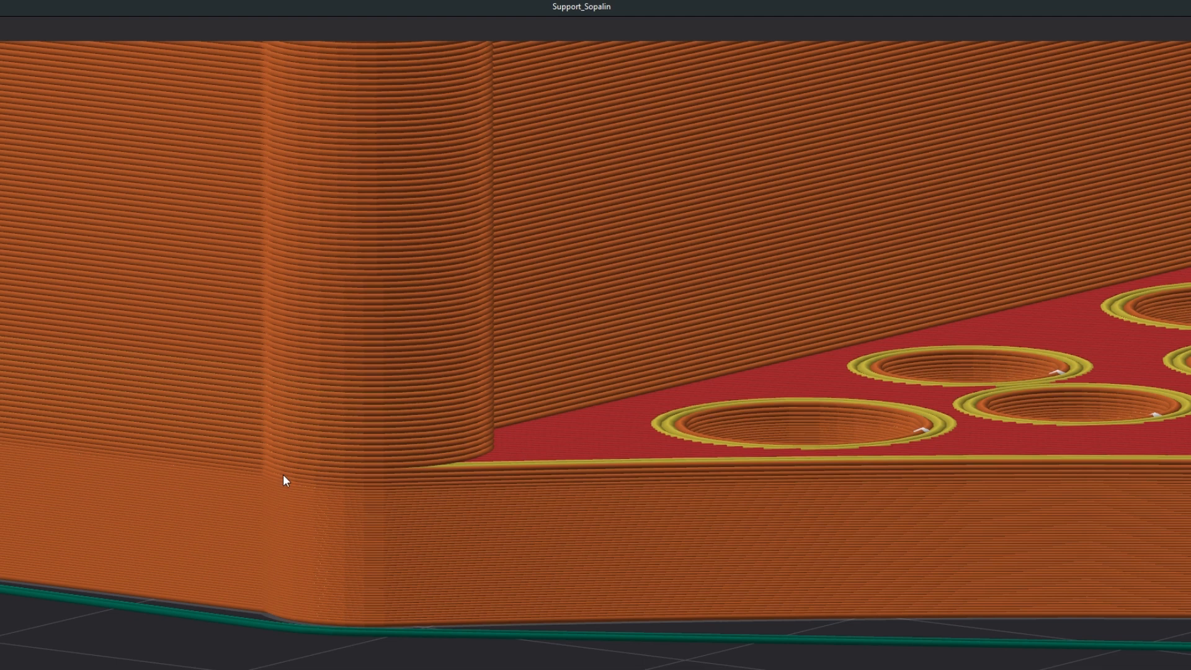
scroll(287, 489, down, 10)
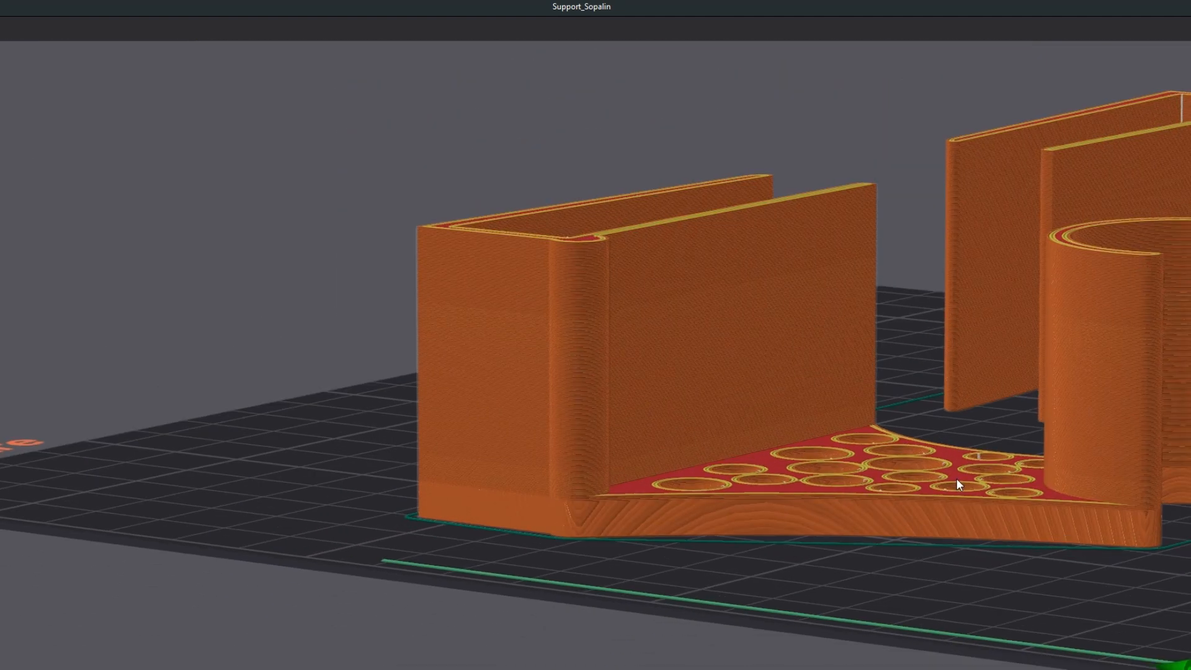
right_drag(956, 479, 520, 549)
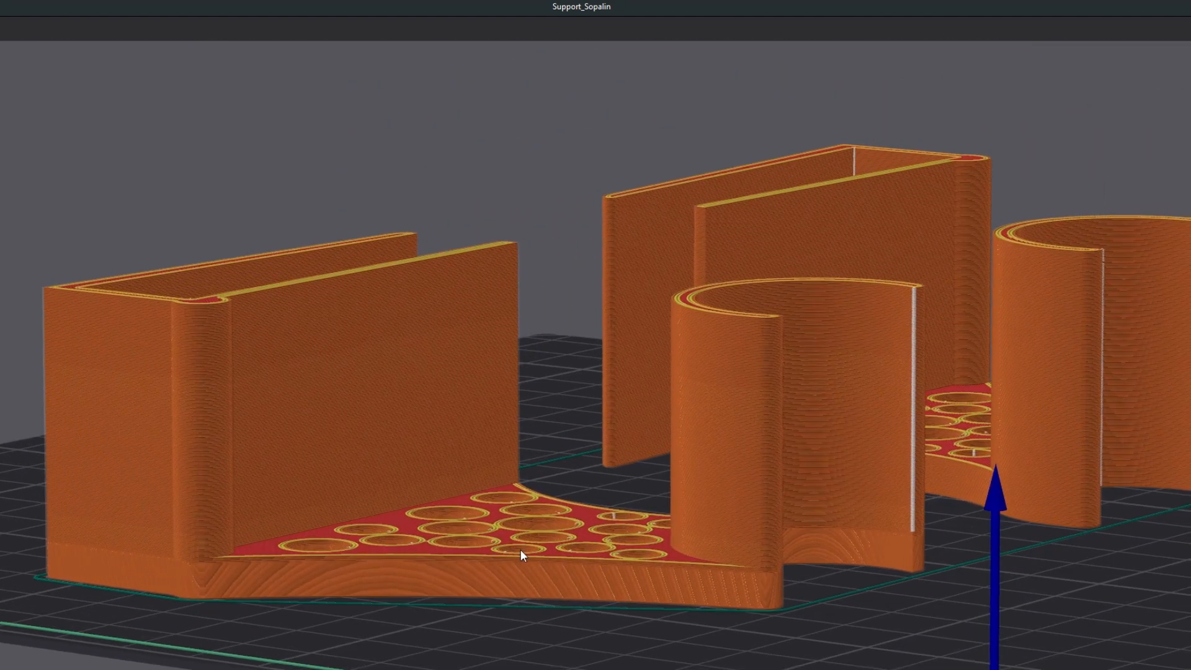
drag(621, 611, 605, 626)
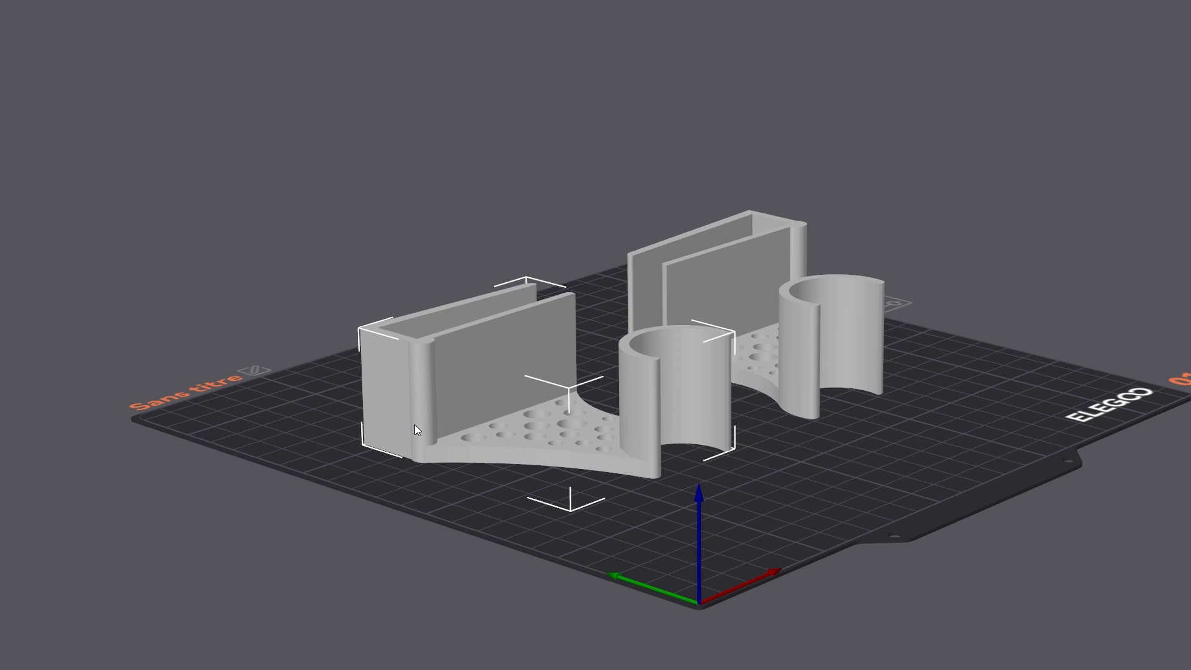
Examine the box-shaped ends and curved clips of both holders on the build plate from several sides.
drag(386, 463, 318, 468)
drag(548, 525, 446, 559)
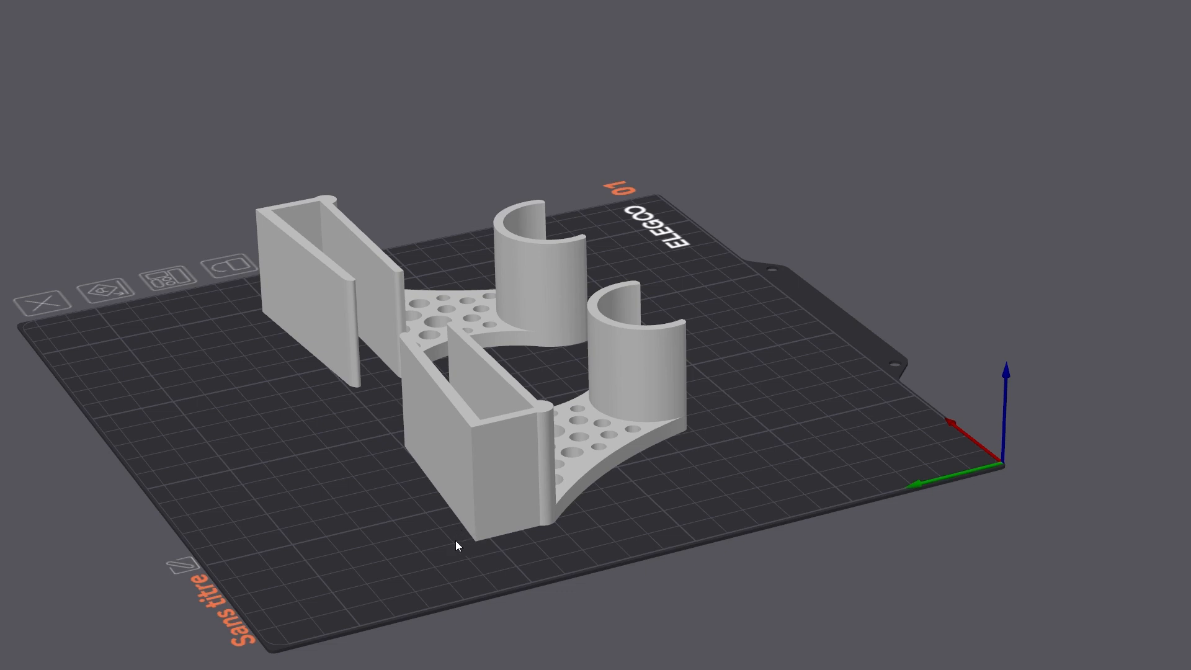
drag(468, 515, 728, 329)
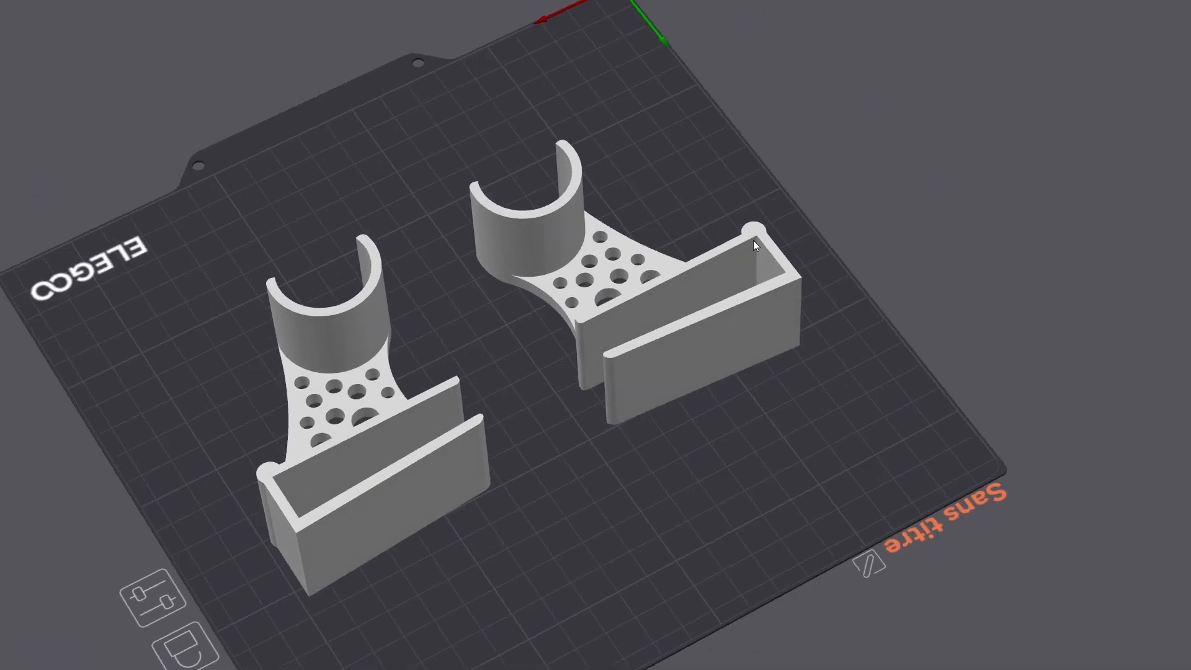
drag(757, 275, 798, 329)
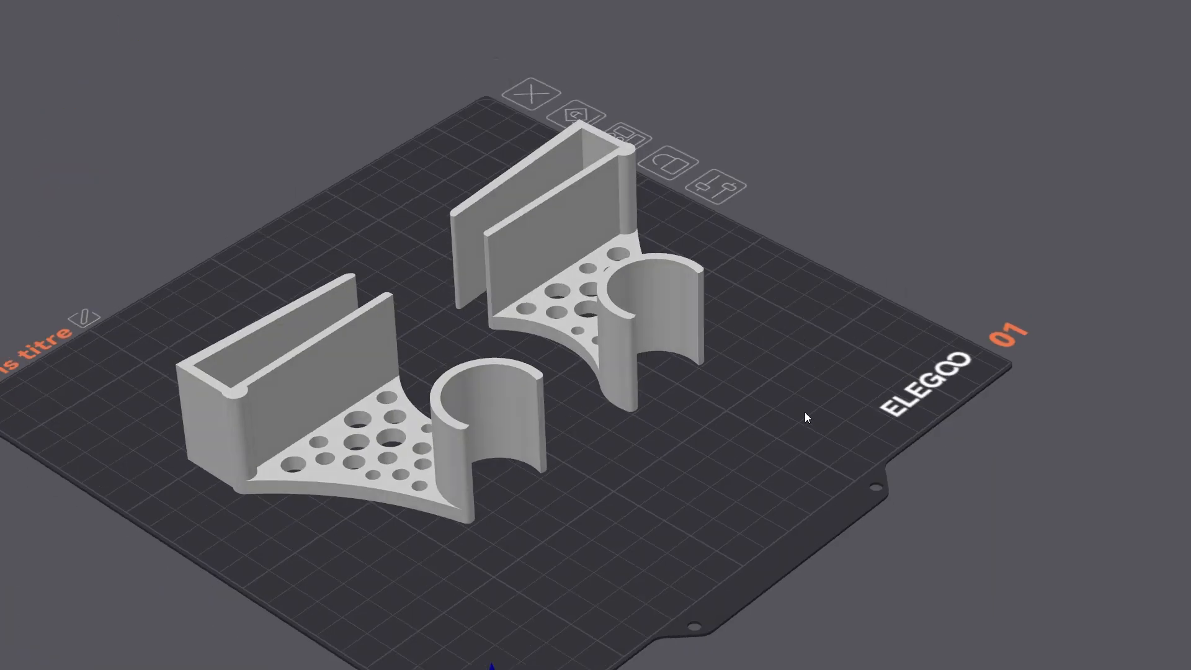
drag(296, 565, 410, 560)
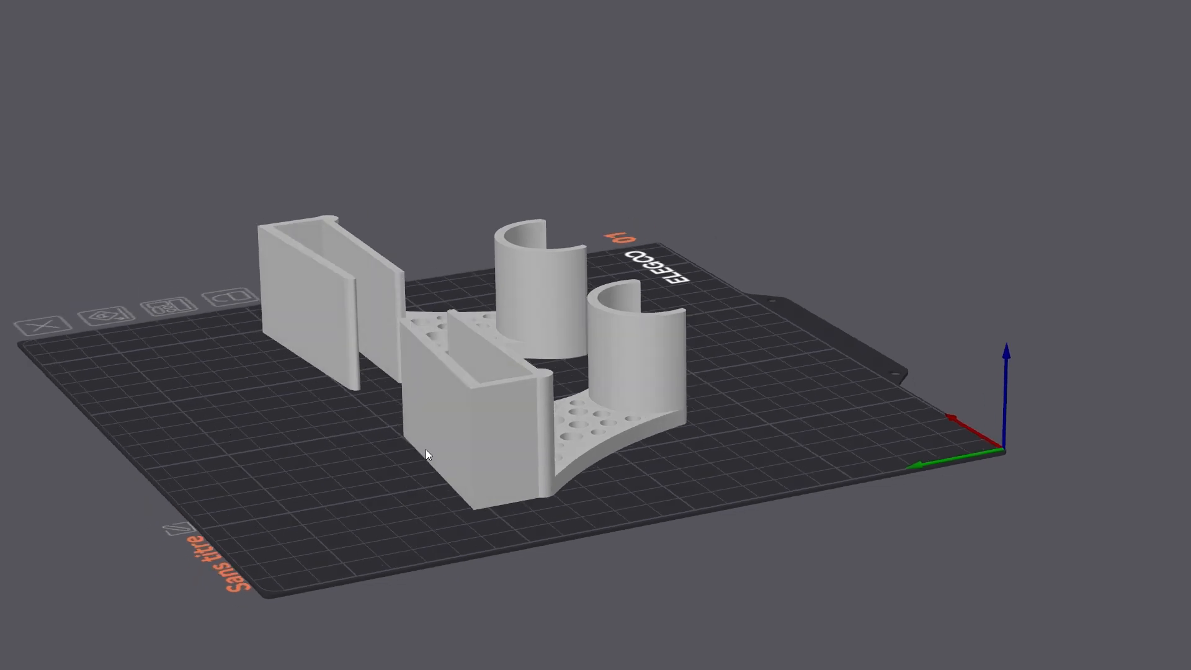
drag(678, 531, 628, 538)
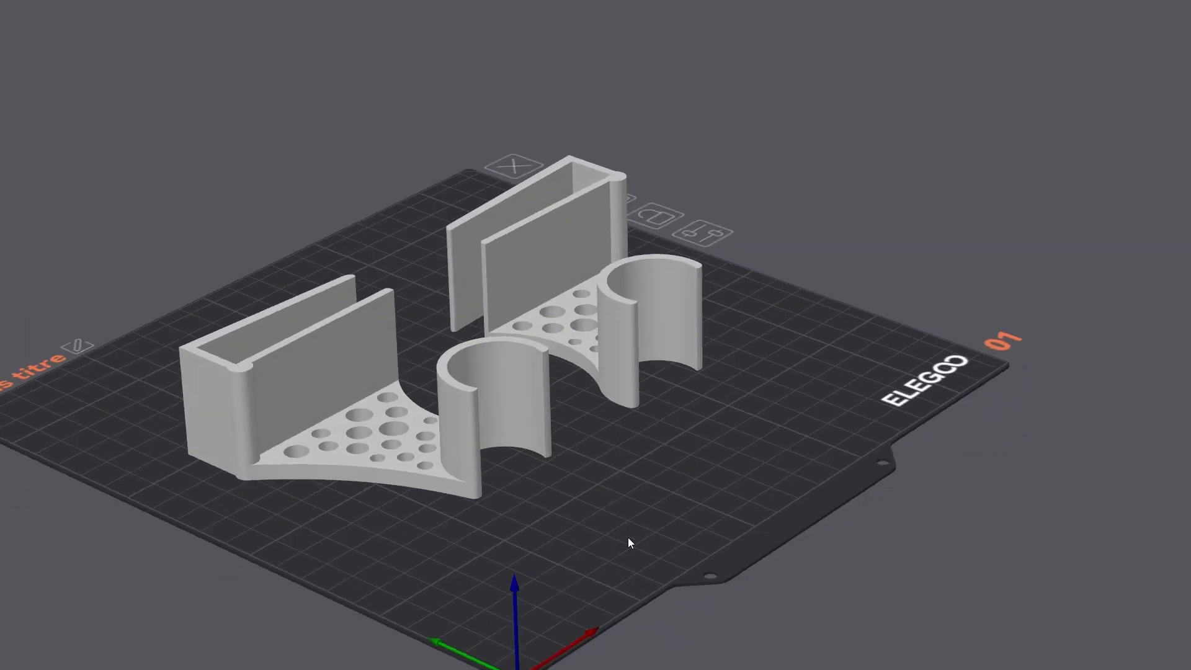
right_drag(627, 536, 768, 546)
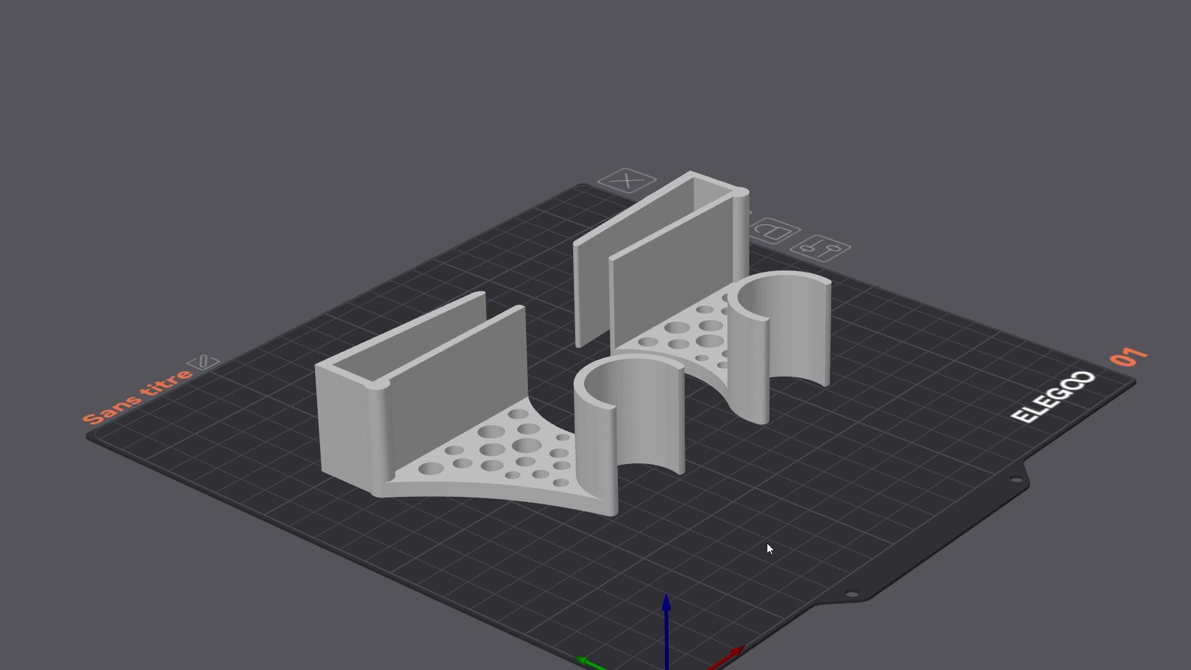
drag(767, 542, 423, 457)
click(386, 444)
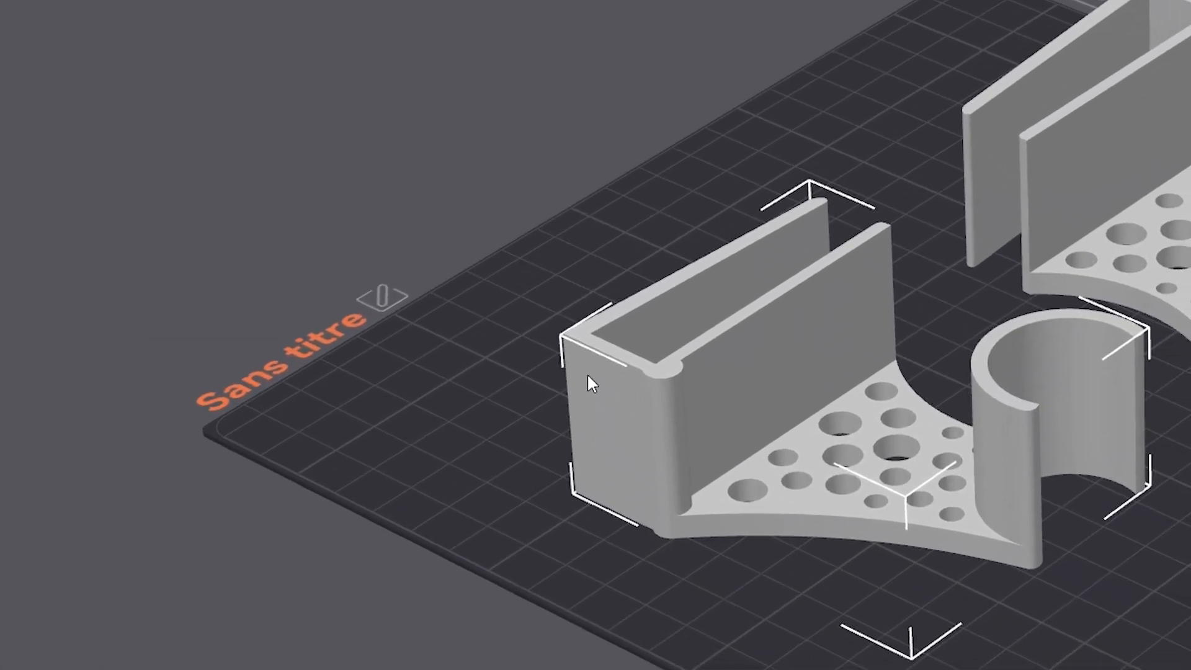
click(132, 346)
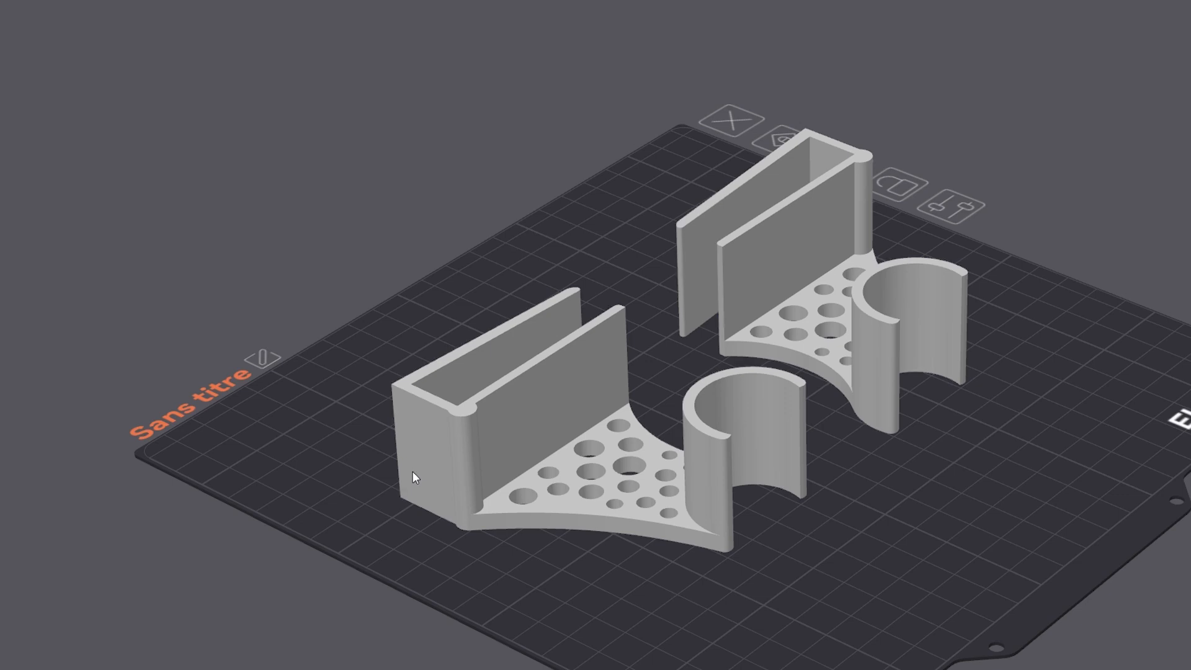
Select the front holder and start seam painting with the circular brush on the inside of its box-shaped end.
click(434, 471)
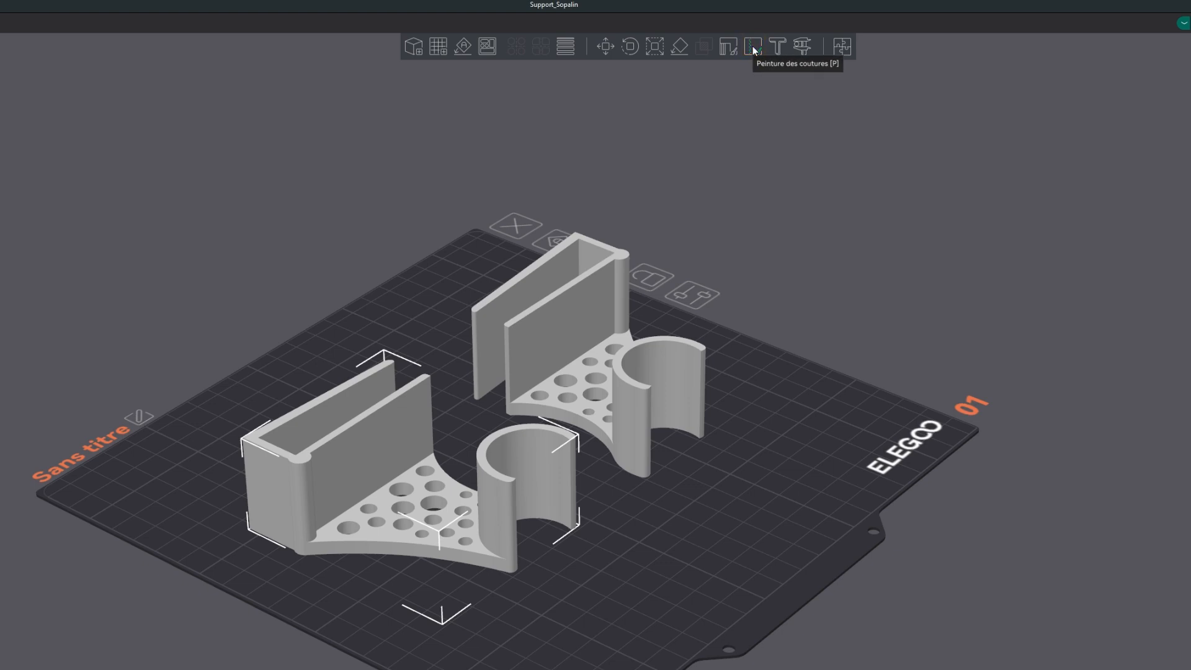
click(754, 47)
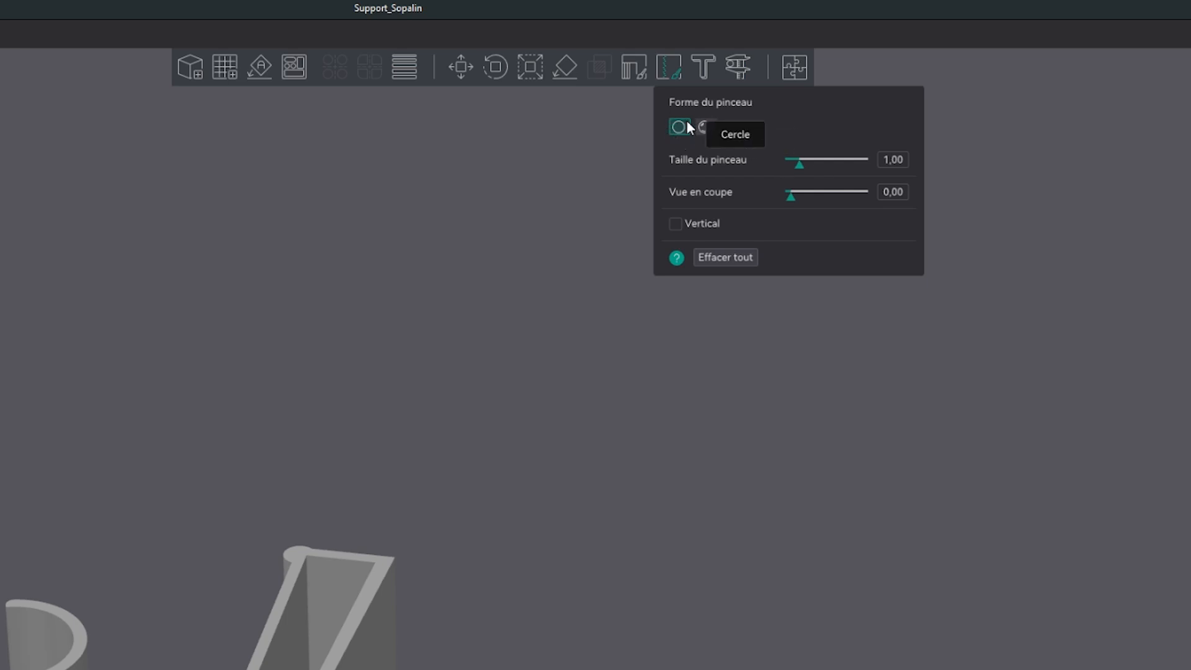
scroll(473, 535, up, 10)
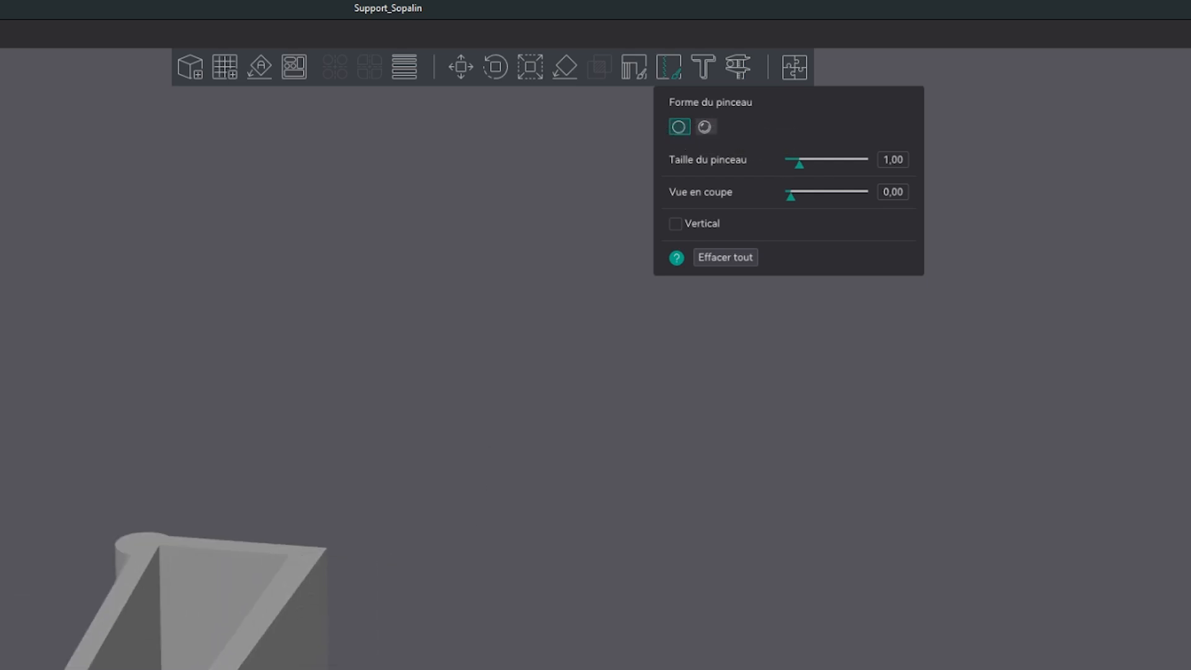
middle_drag(617, 478, 881, 353)
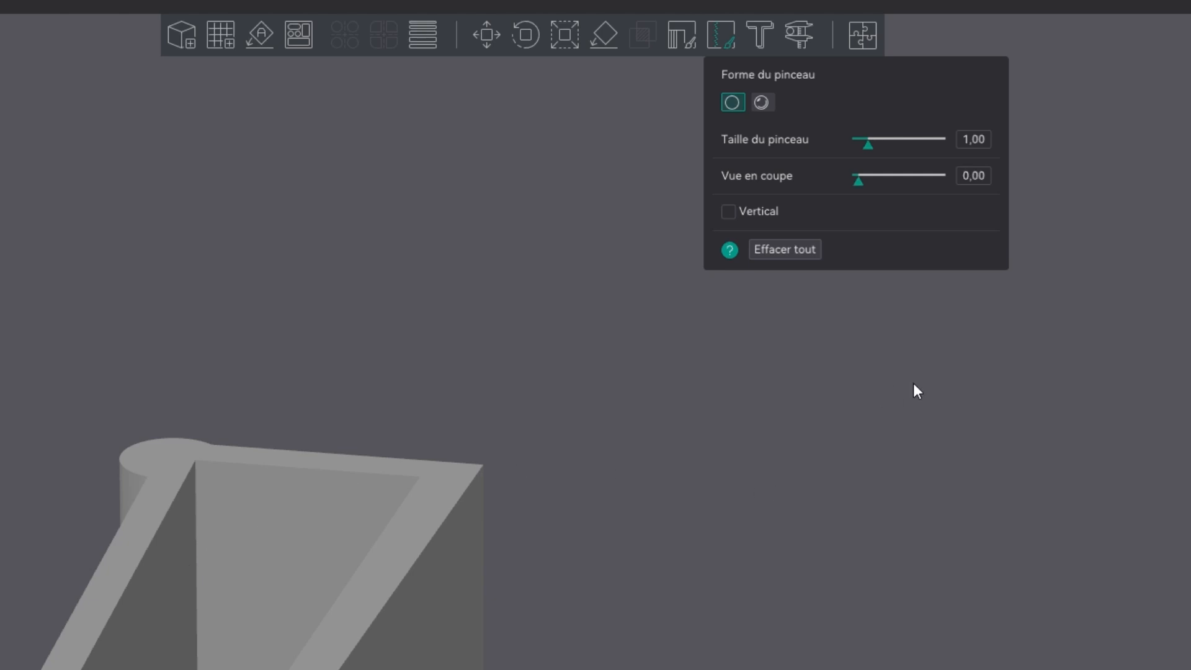
drag(348, 361, 307, 358)
scroll(225, 419, down, 4)
scroll(225, 419, down, 2)
right_drag(225, 420, 366, 400)
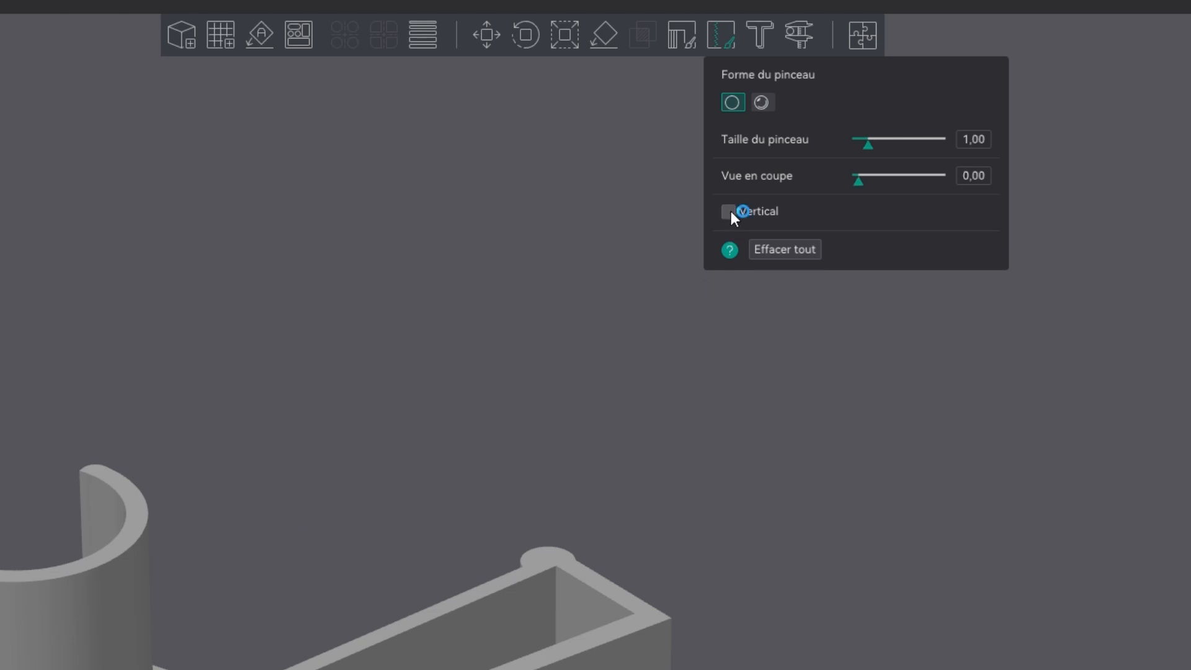
right_drag(455, 431, 497, 385)
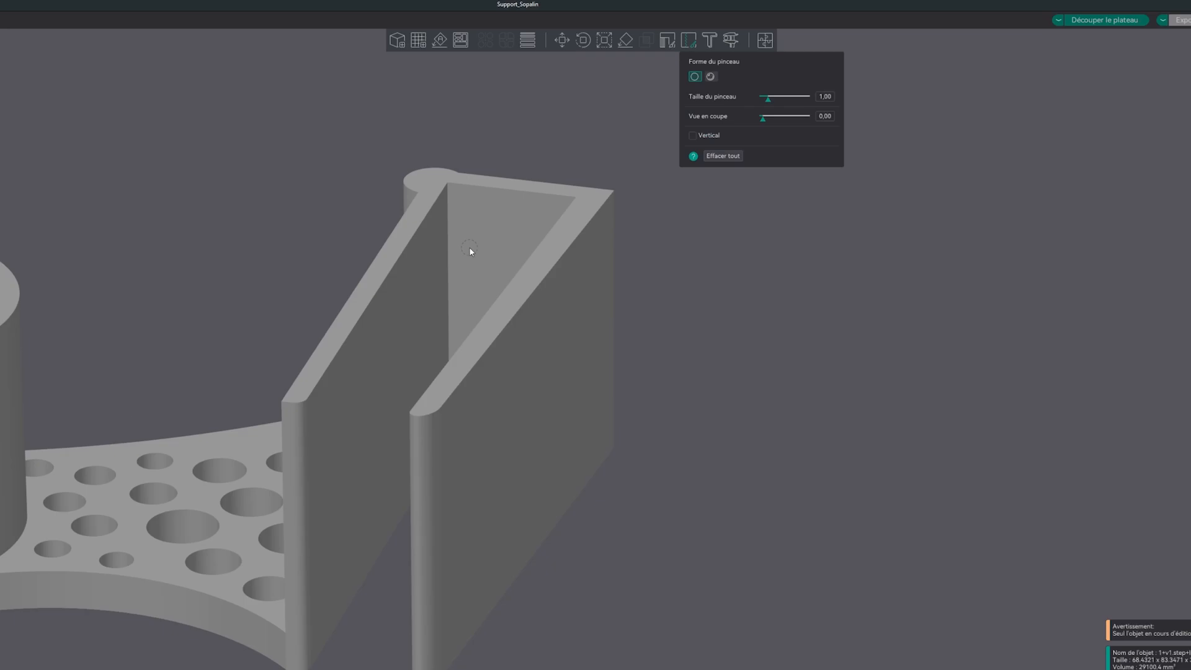
Paint a wavy preferred-seam stroke down the full height of the inner end wall of the front holder's box.
drag(471, 252, 496, 190)
drag(453, 243, 467, 243)
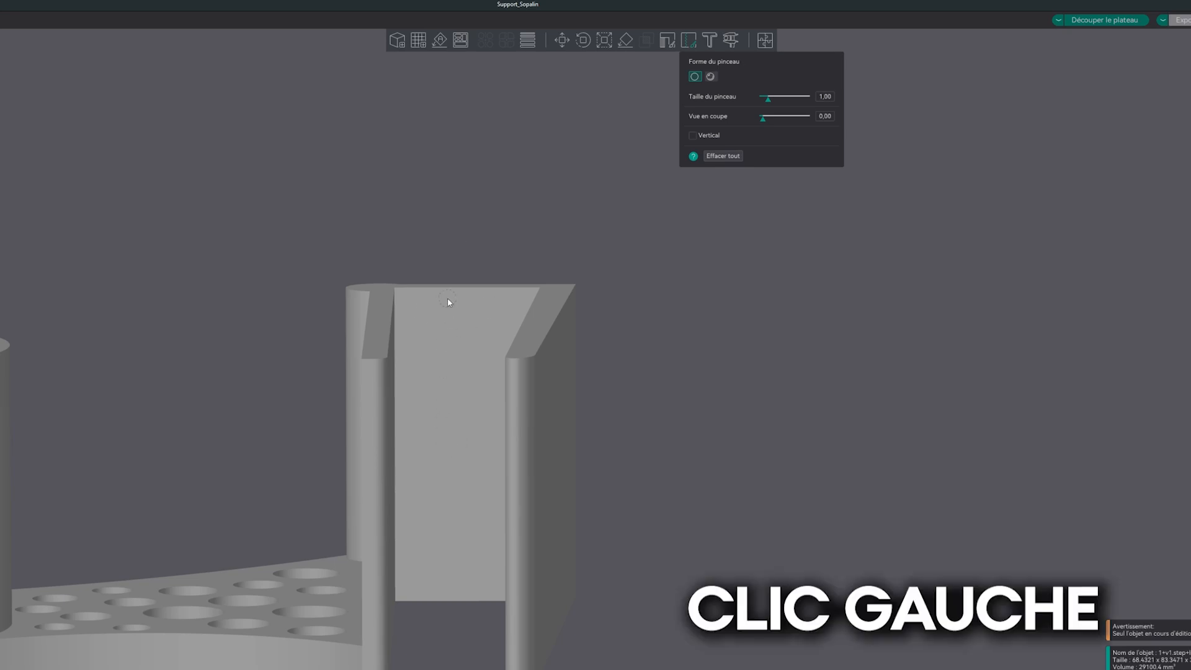
drag(451, 301, 441, 315)
mouse_move(456, 357)
mouse_down()
mouse_move(441, 495)
mouse_move(470, 565)
mouse_move(444, 609)
mouse_up()
mouse_move(625, 550)
mouse_down()
mouse_move(665, 529)
mouse_move(646, 561)
mouse_up()
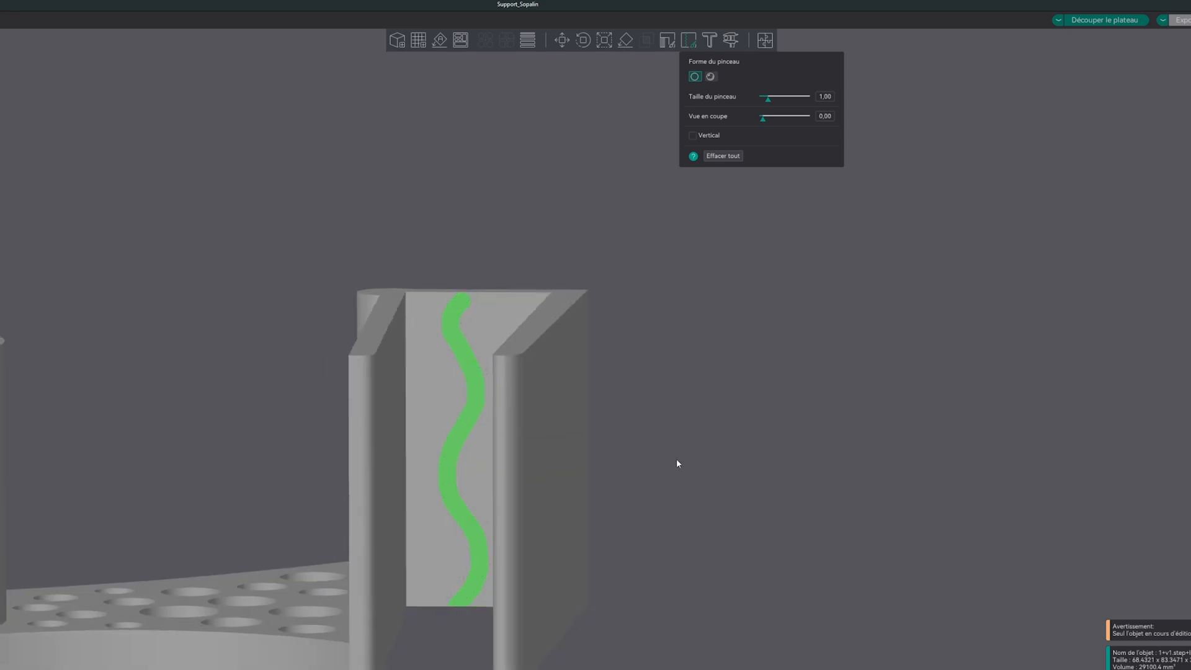
Paint a wavy seam-blocking stroke beside the green one, erase part of it and clear all the seam paint.
drag(677, 460, 681, 458)
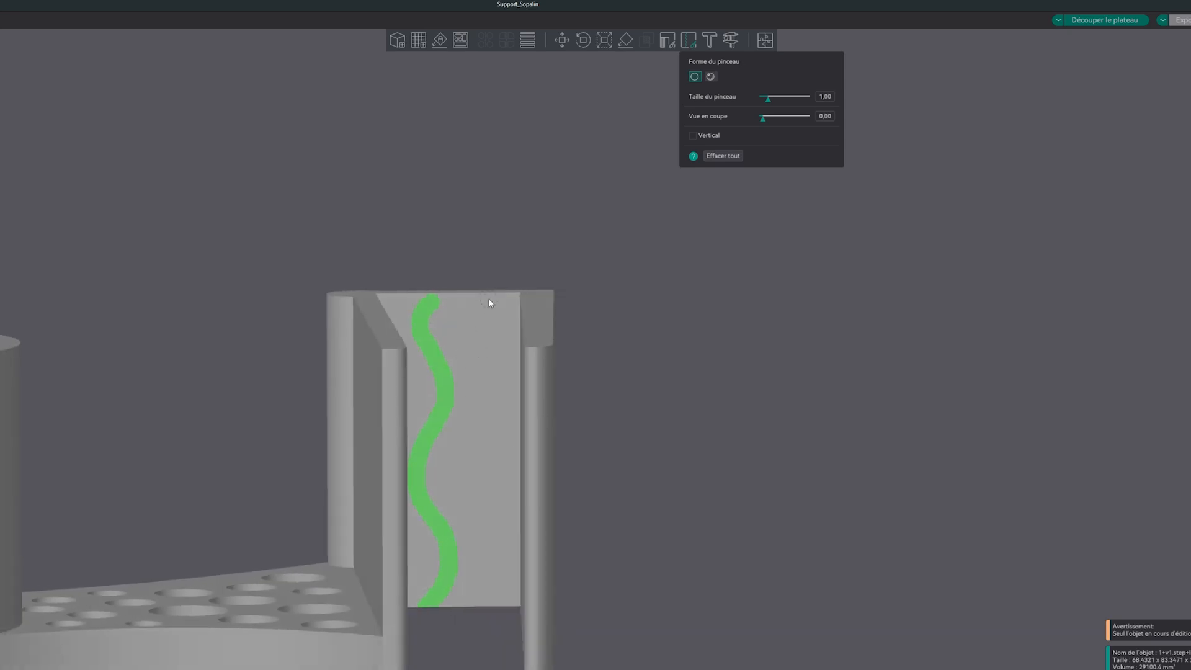
right_drag(489, 302, 493, 606)
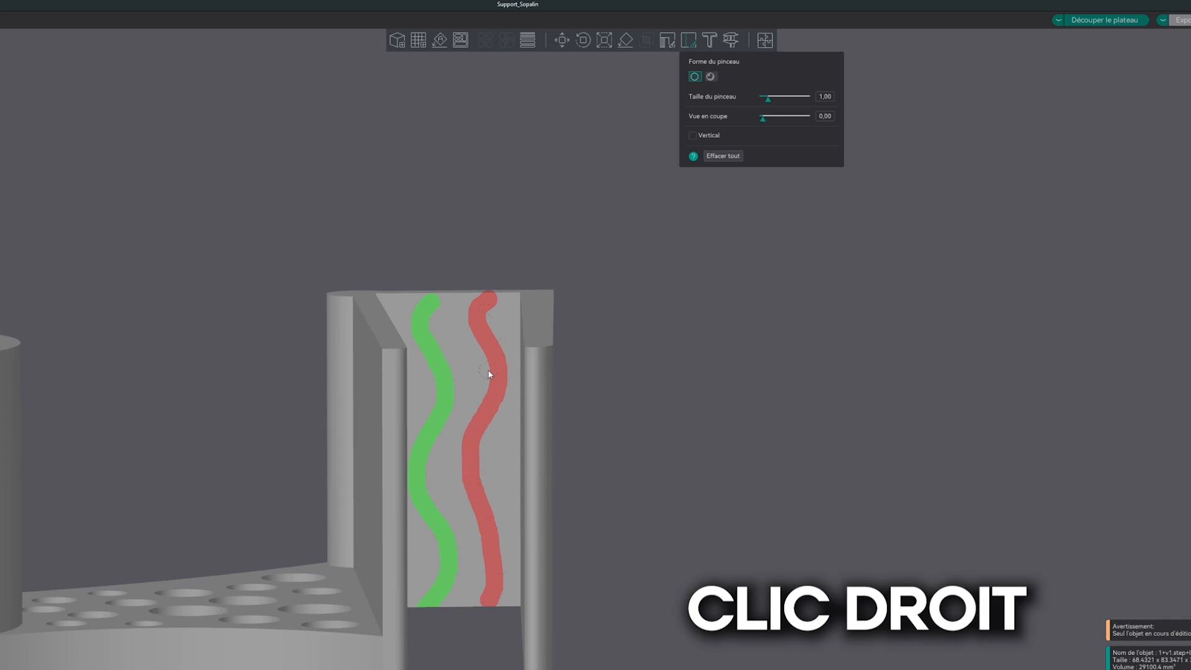
drag(642, 457, 642, 460)
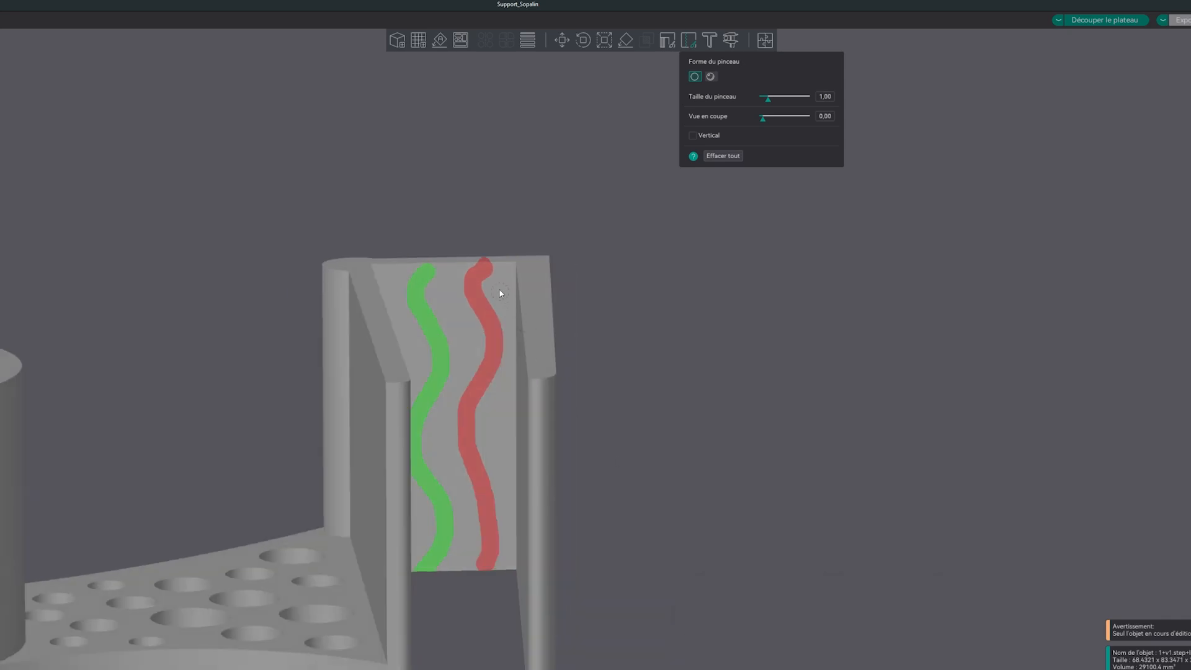
mouse_move(664, 541)
mouse_down()
mouse_move(650, 543)
mouse_move(661, 547)
mouse_up()
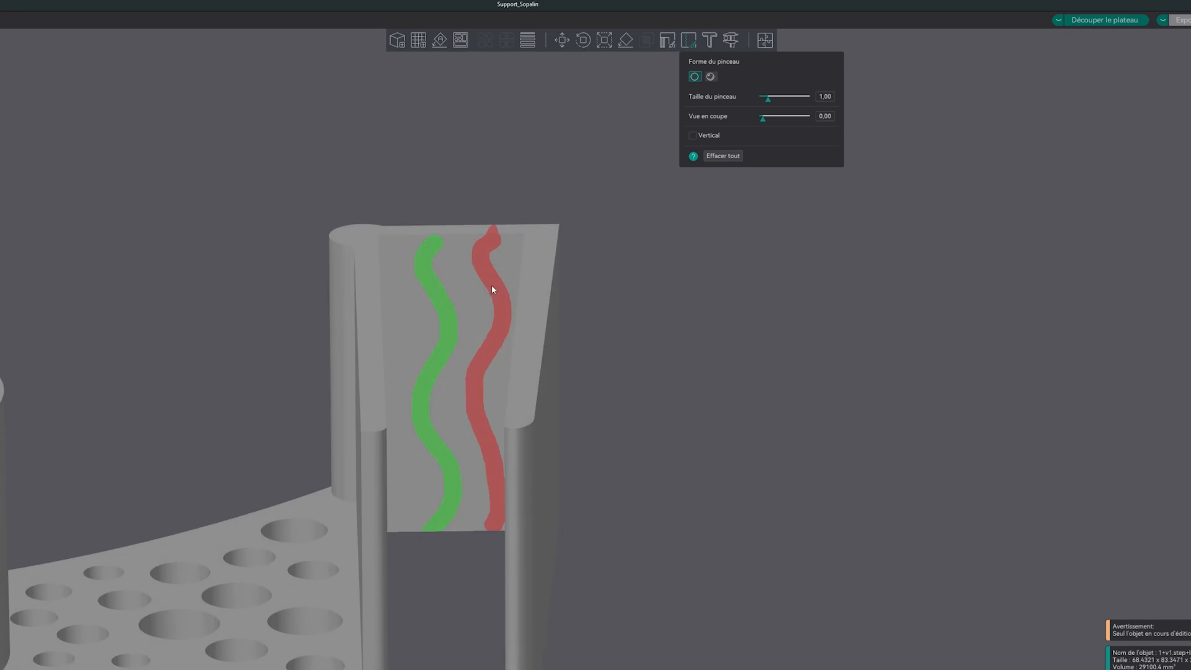
drag(622, 349, 617, 349)
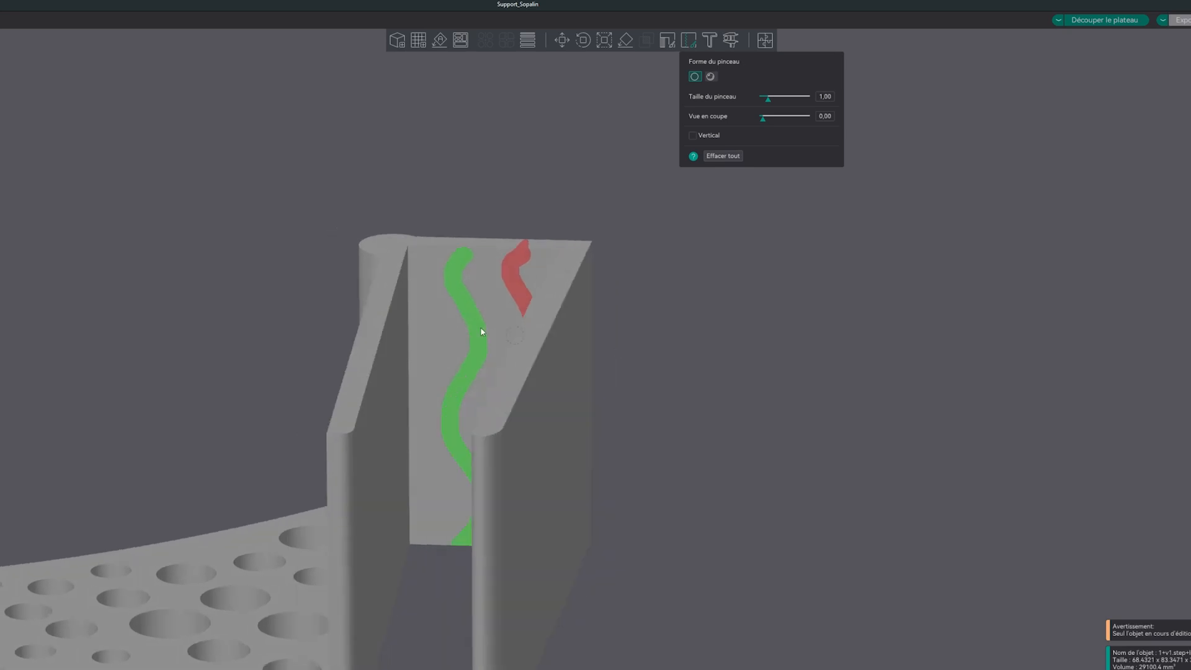
drag(408, 253, 410, 262)
click(734, 157)
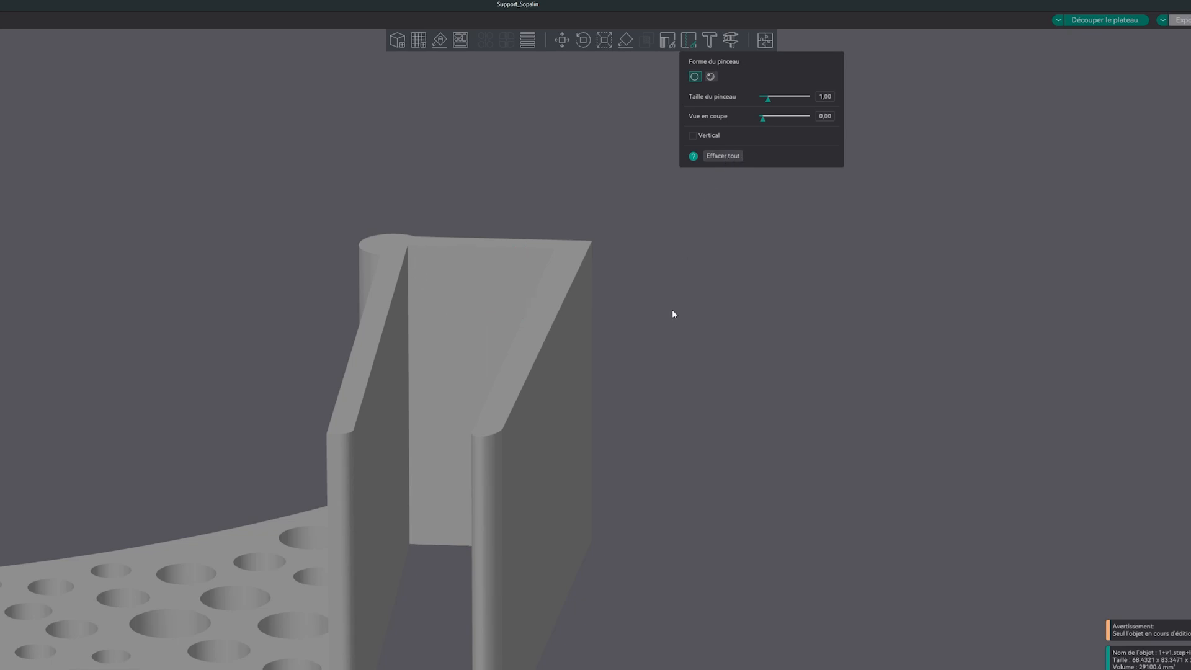
Turn on vertical seam painting and paint a preferred-seam stripe down the inner corner of the box, beside the rounded post.
drag(672, 310, 669, 310)
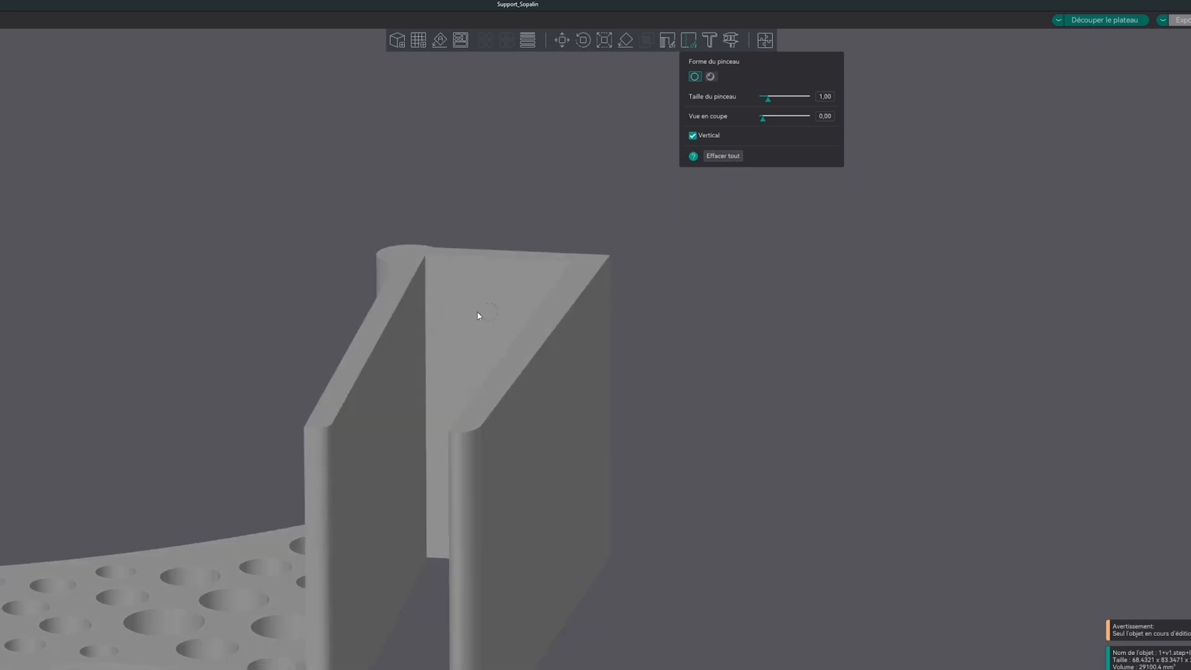
drag(425, 264, 428, 425)
drag(426, 501, 426, 558)
drag(740, 493, 744, 491)
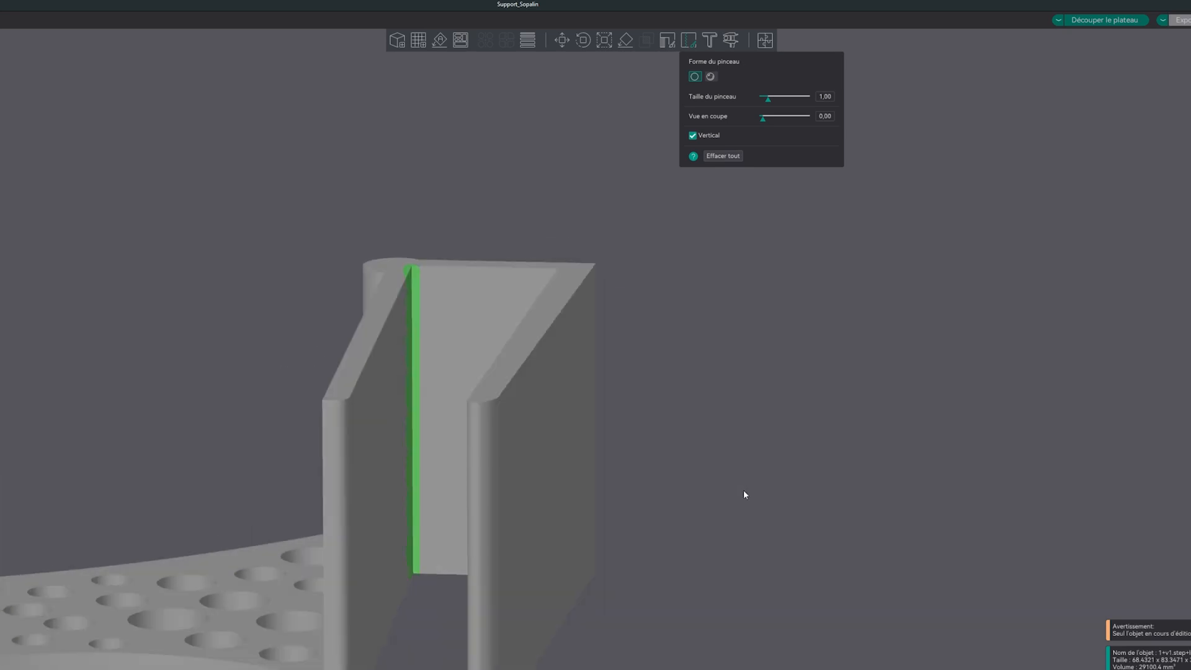
mouse_move(425, 276)
mouse_down()
mouse_move(414, 277)
mouse_move(422, 350)
mouse_up()
drag(702, 364, 699, 367)
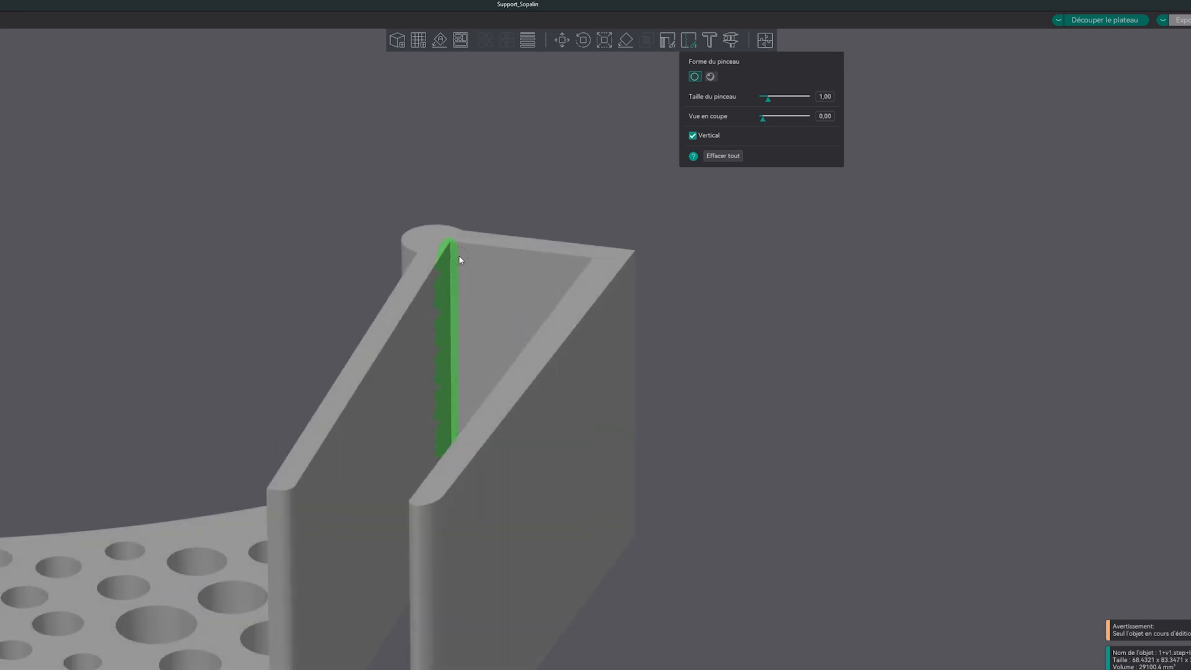
drag(540, 202, 523, 209)
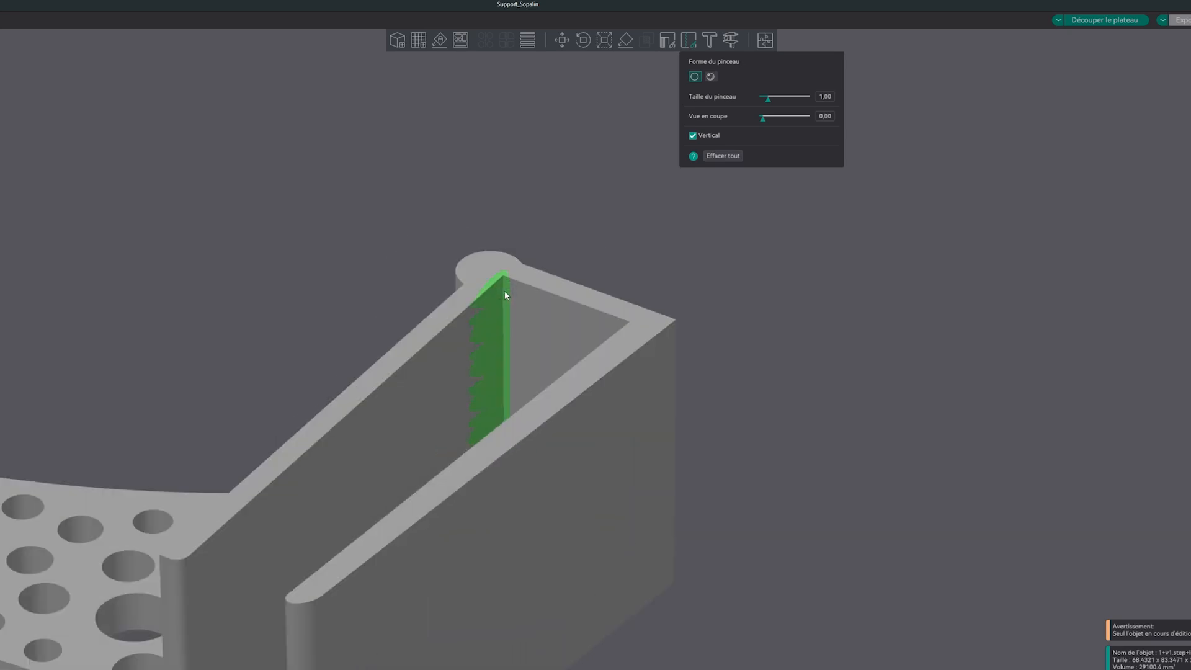
mouse_move(713, 203)
mouse_down()
mouse_move(716, 242)
mouse_move(760, 252)
mouse_up()
Clear the seam paint and repaint one clean vertical preferred-seam stripe along the box's inner corner.
click(722, 156)
drag(487, 444, 490, 434)
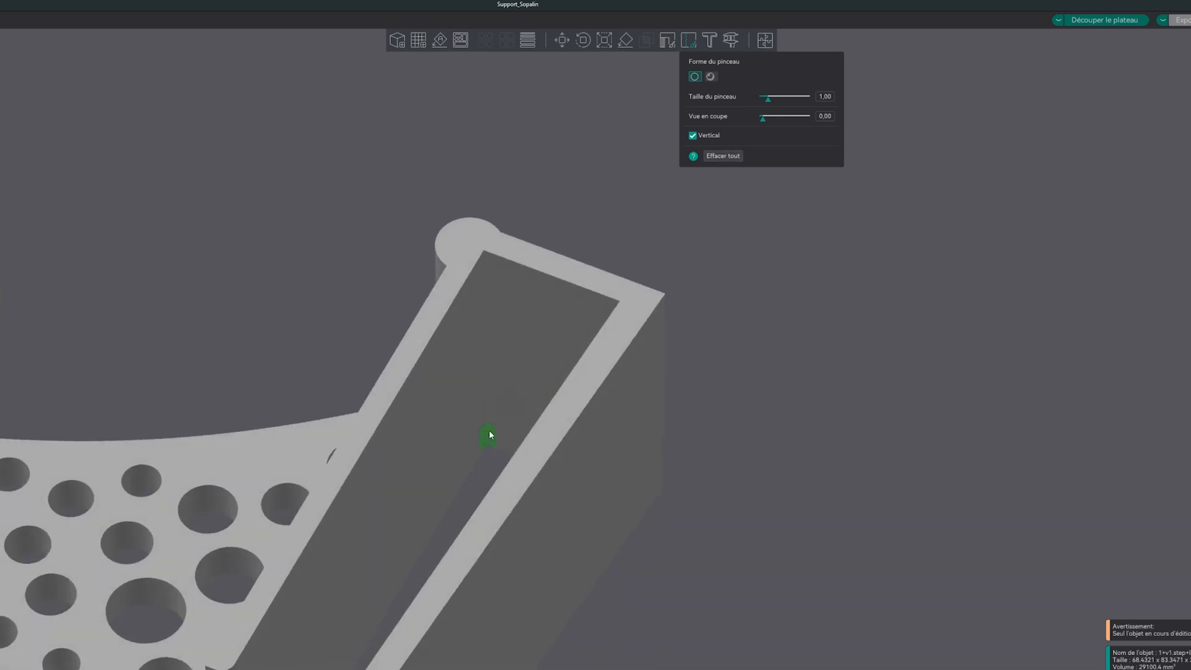
drag(487, 273, 485, 255)
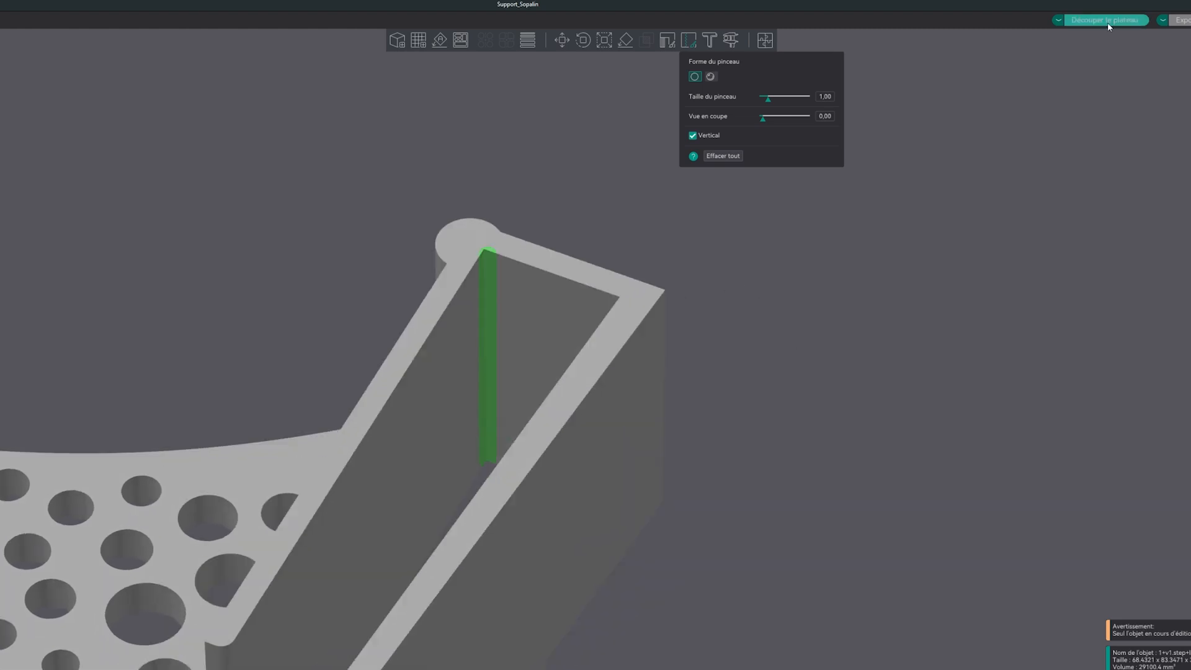
Slice the plate and check the painted seam in the inner corner of the front holder's box.
click(1108, 21)
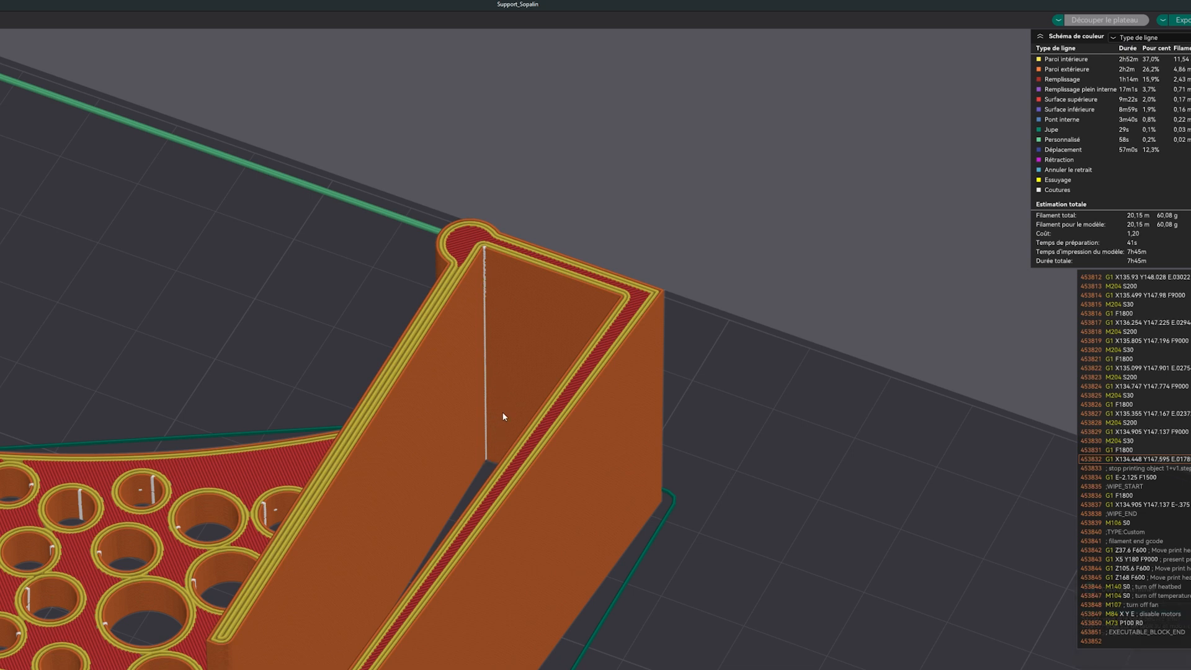
drag(797, 486, 758, 480)
right_drag(758, 480, 1060, 404)
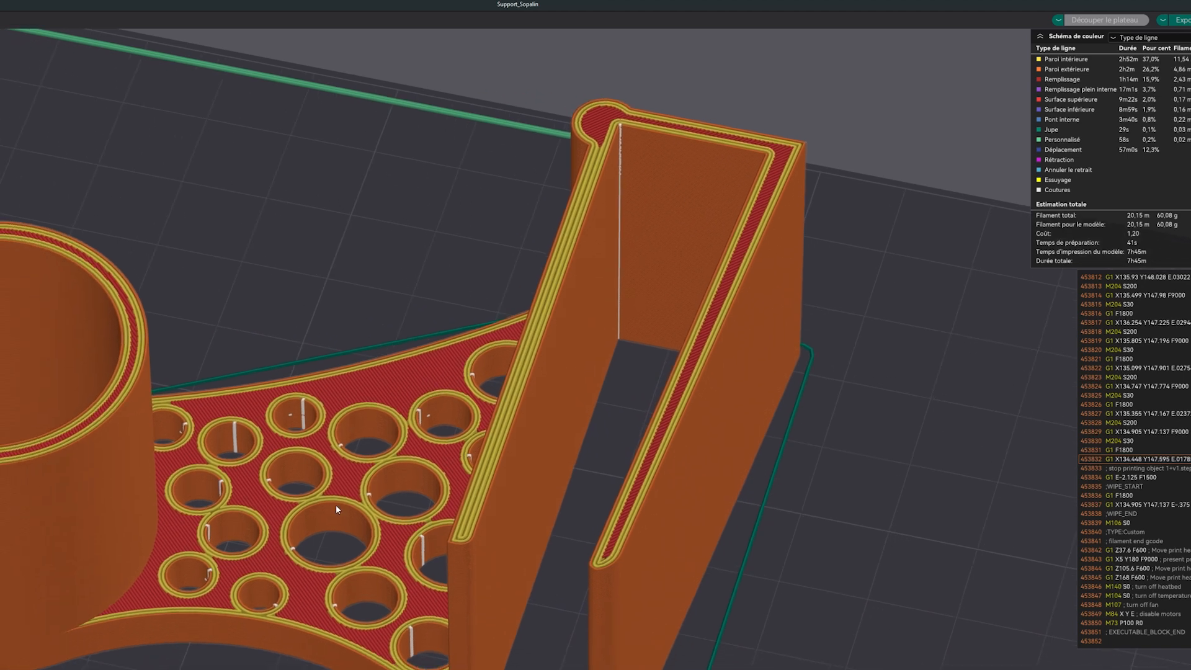
Examine the seam lines in the base holes and along the curved clips of both holders in the toolpath preview.
drag(217, 328, 233, 323)
right_drag(233, 295, 627, 178)
drag(138, 303, 707, 380)
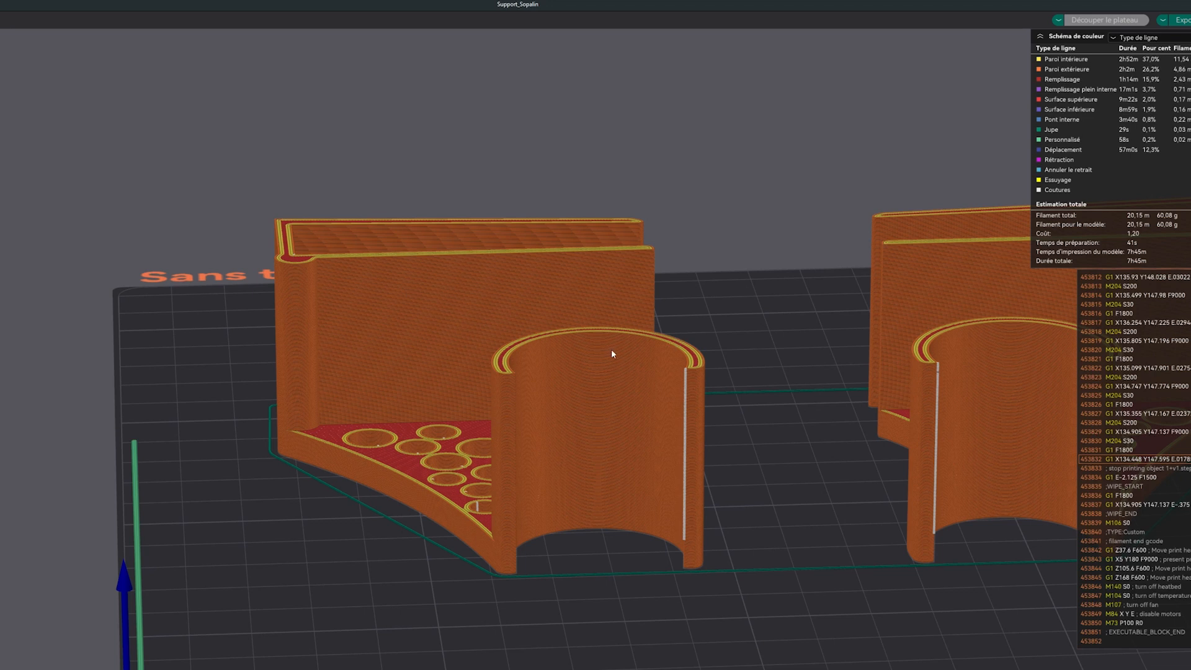
drag(731, 532, 748, 529)
right_drag(843, 515, 746, 438)
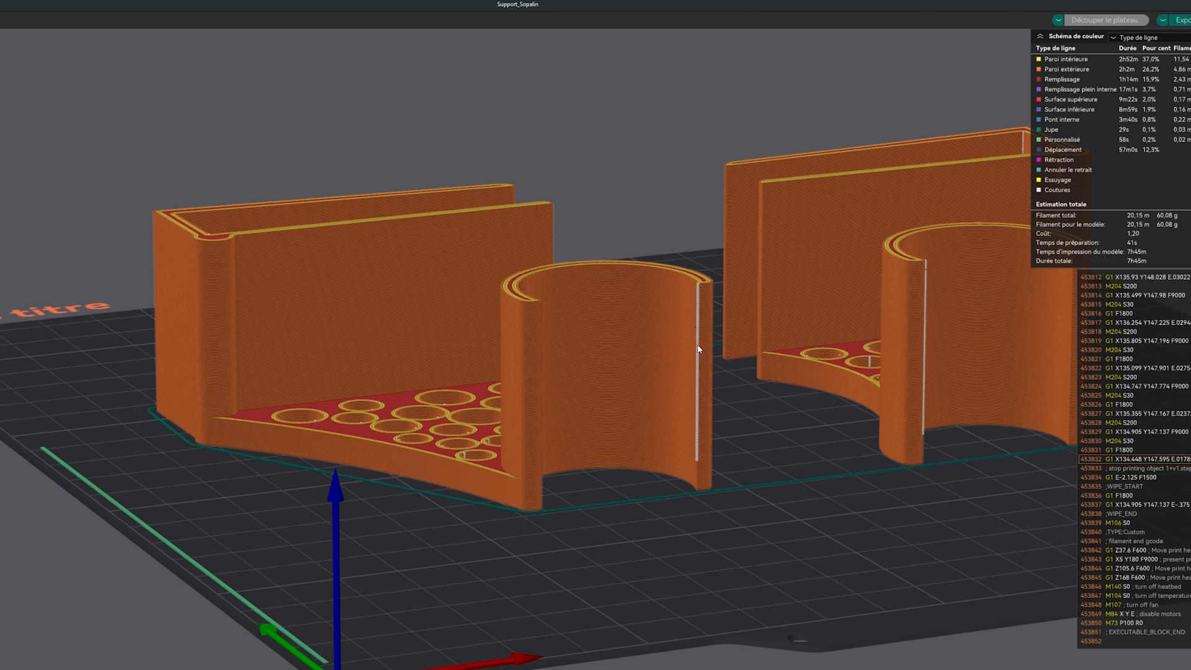
right_drag(743, 446, 558, 459)
drag(580, 453, 590, 471)
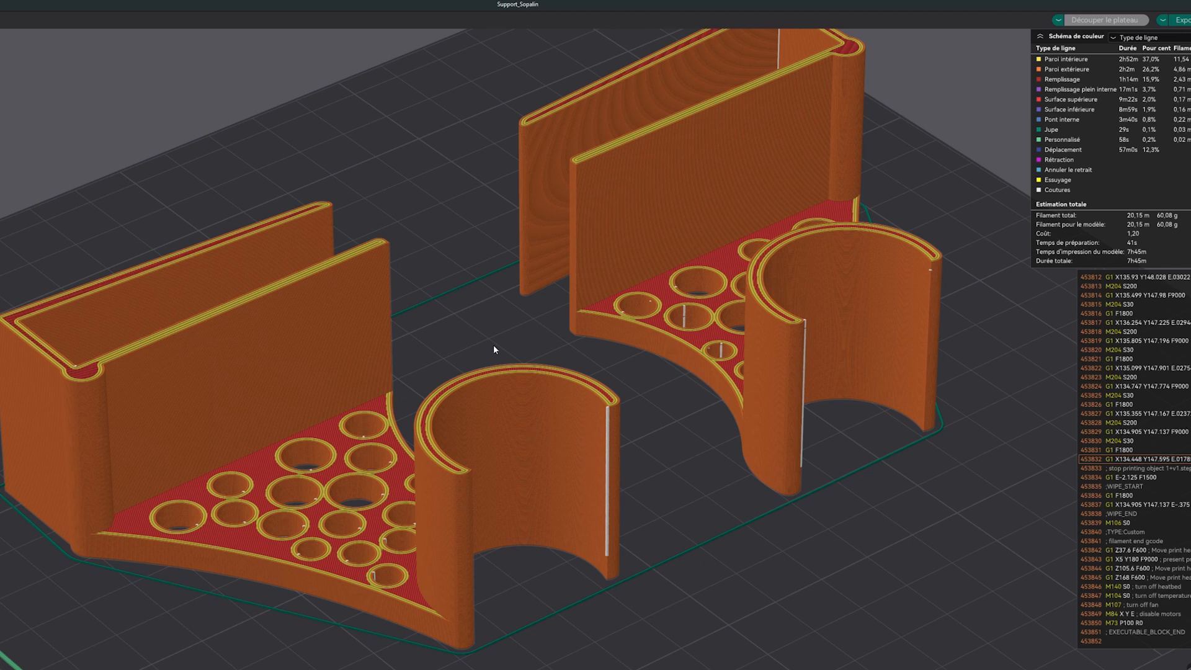
drag(493, 344, 417, 188)
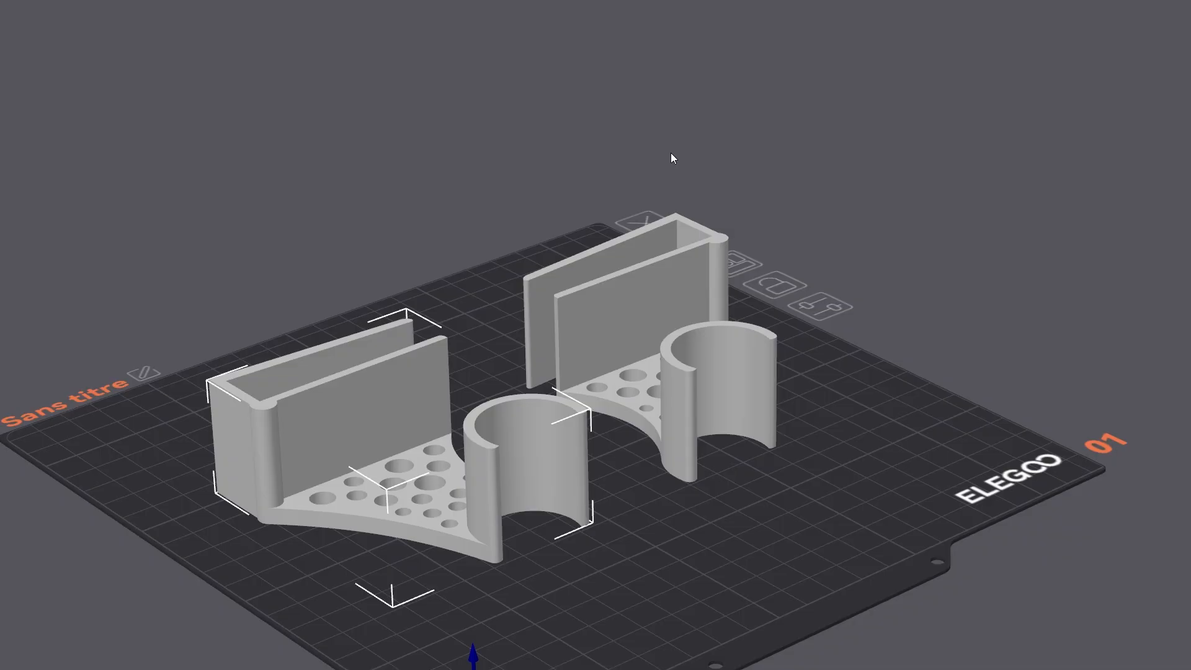
Enable supports in the global process settings and set their type to Arborescents (manuel).
click(640, 146)
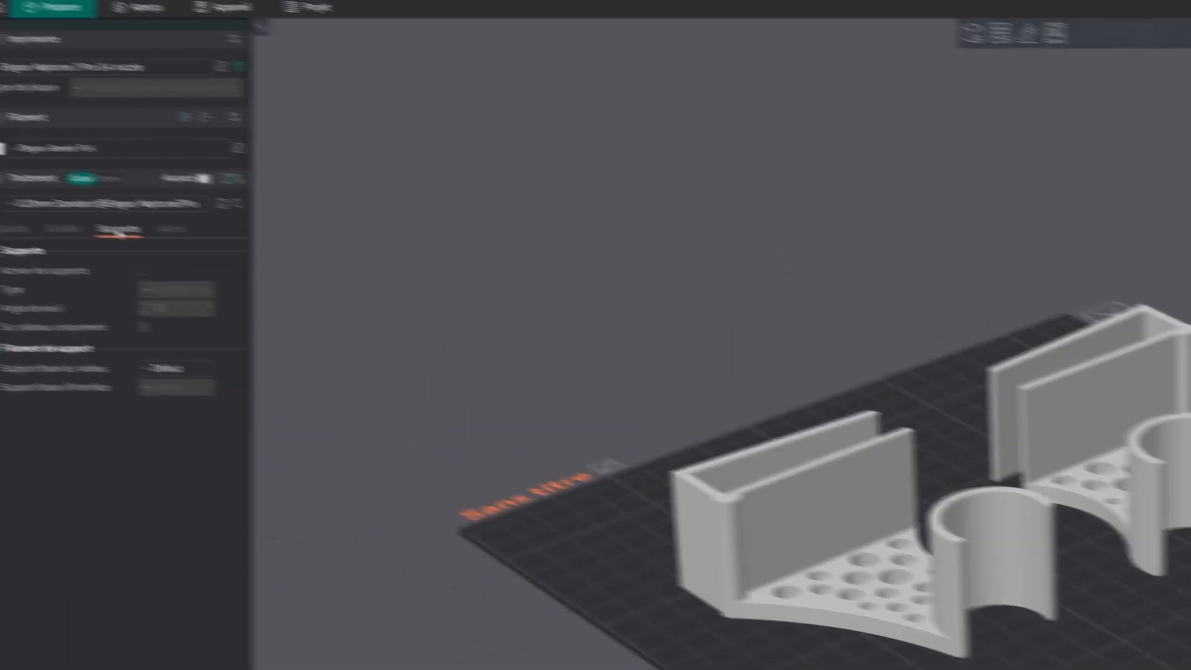
click(152, 272)
click(163, 290)
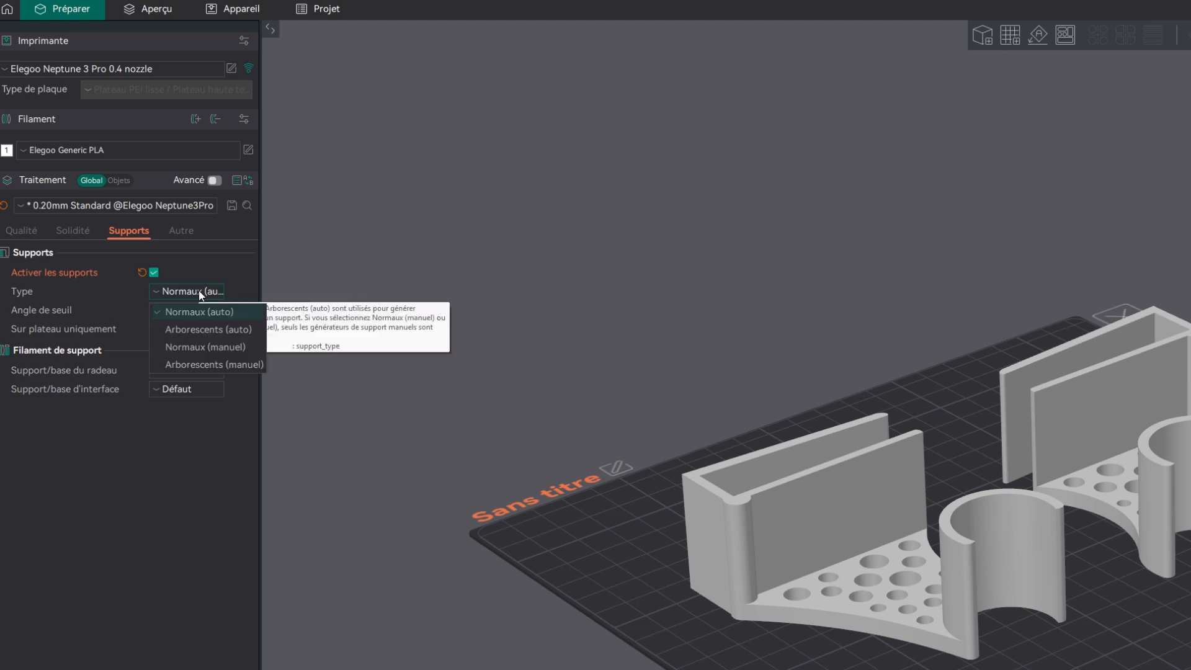
click(191, 361)
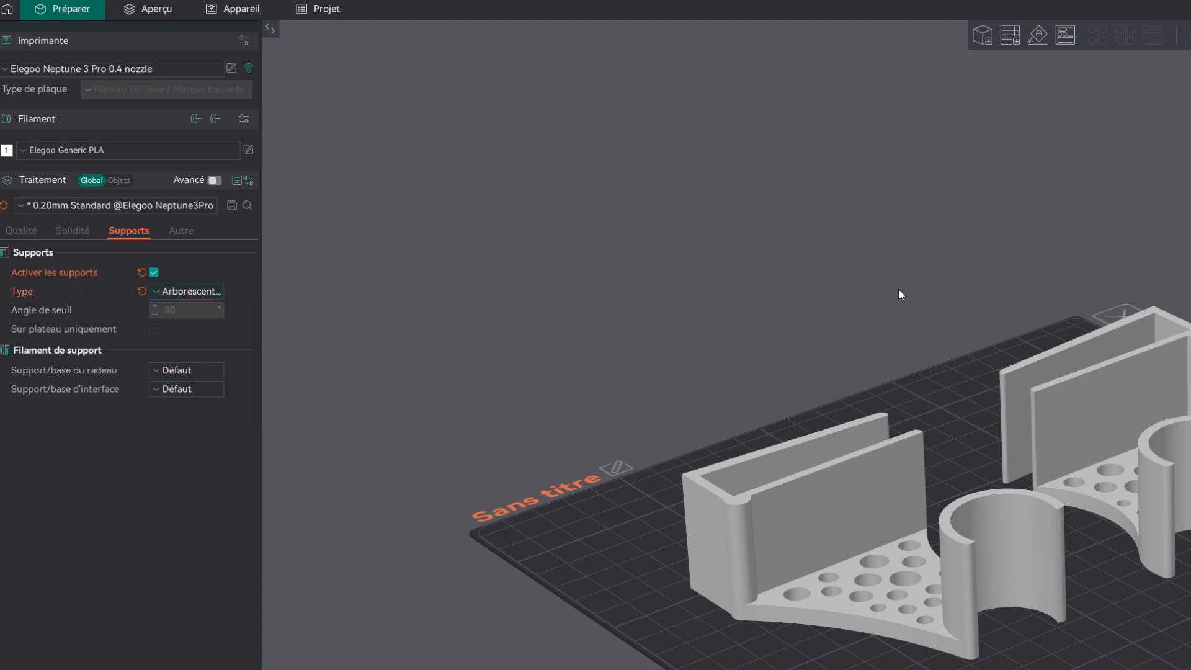
Open support painting on the front holder, review its tool options and leave without painting.
click(887, 454)
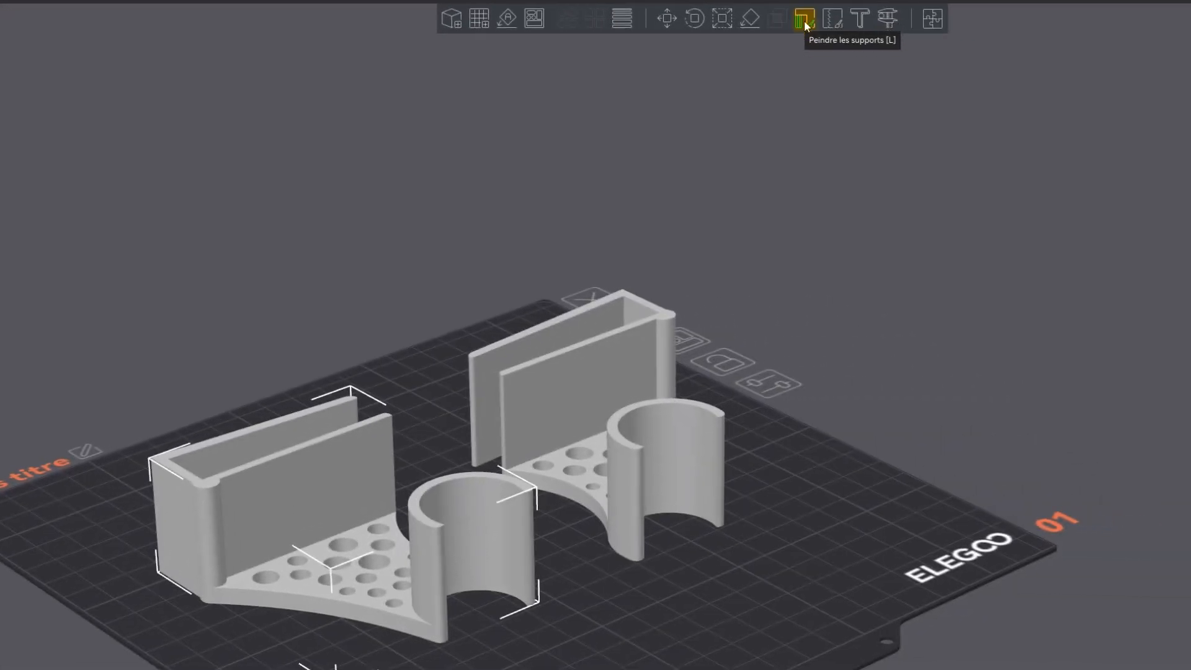
click(810, 23)
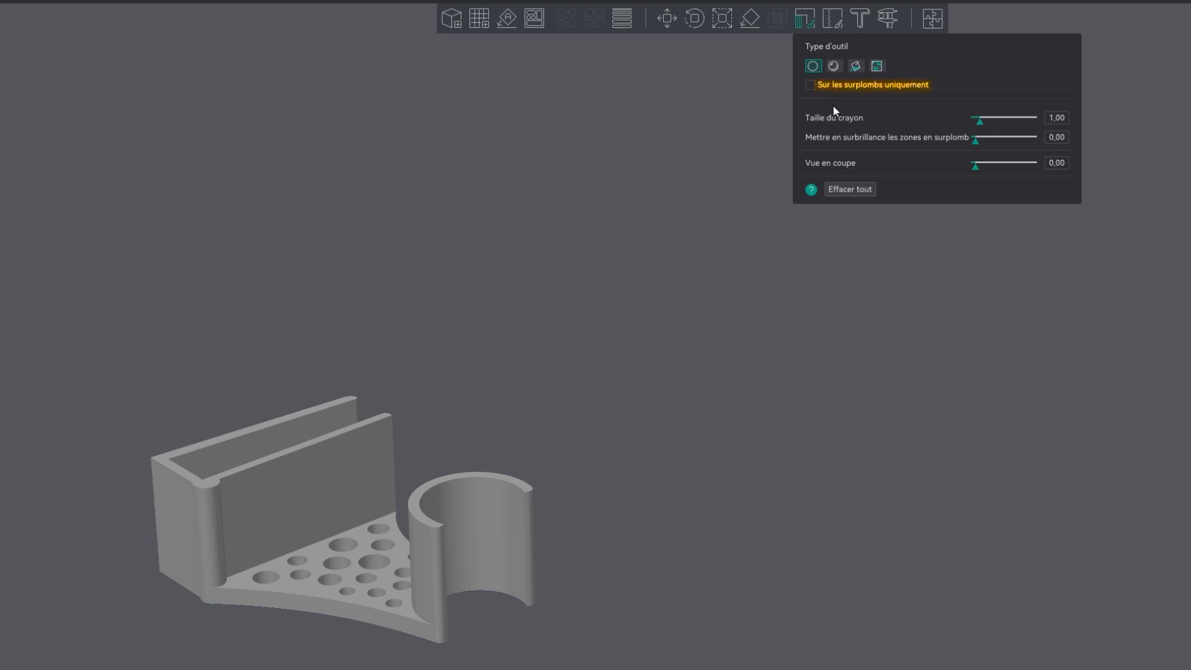
drag(322, 323, 688, 245)
drag(448, 349, 424, 367)
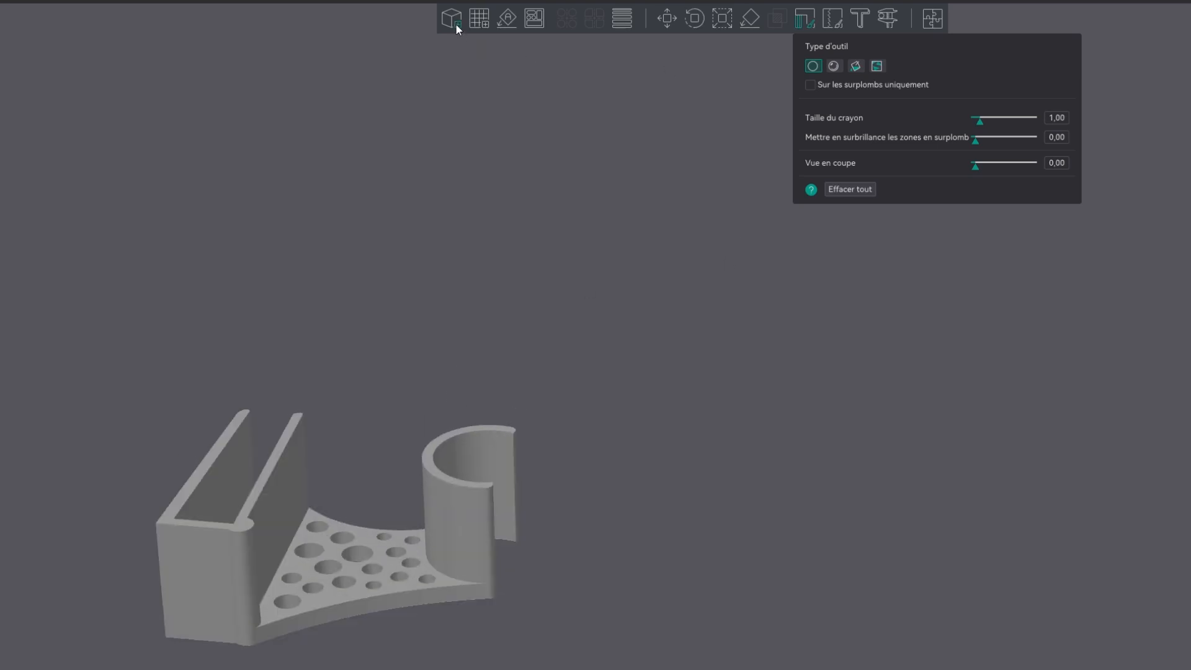
click(805, 20)
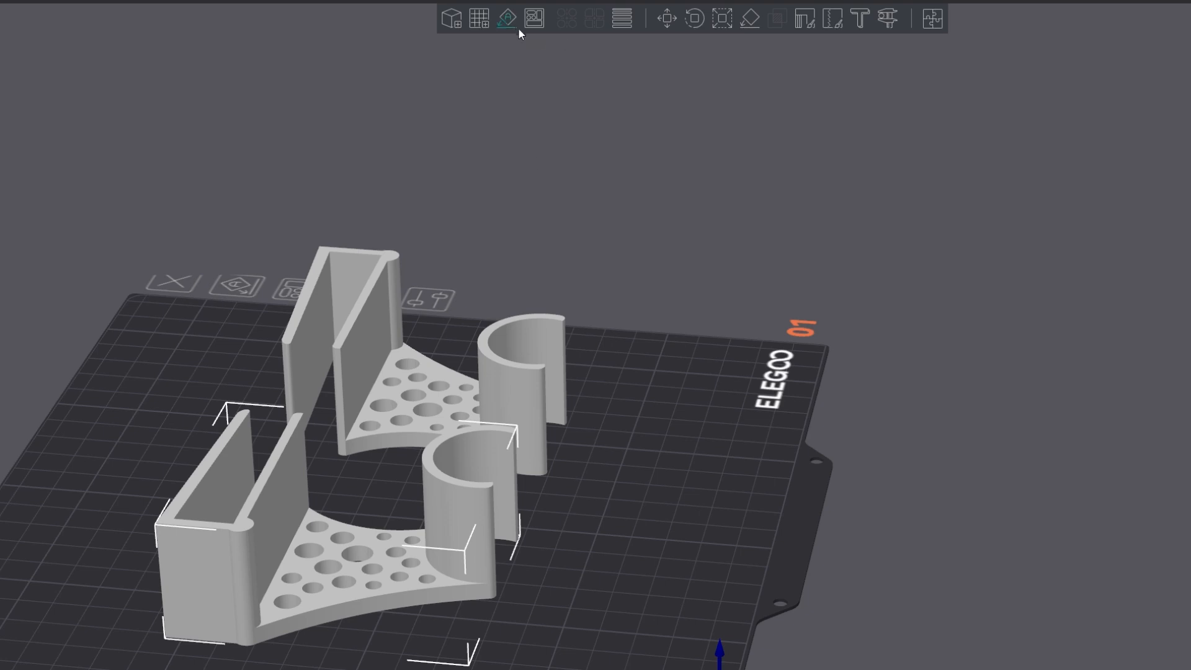
Lay the front holder on the plate on the large outer side face of its box-shaped end and deselect it.
click(747, 23)
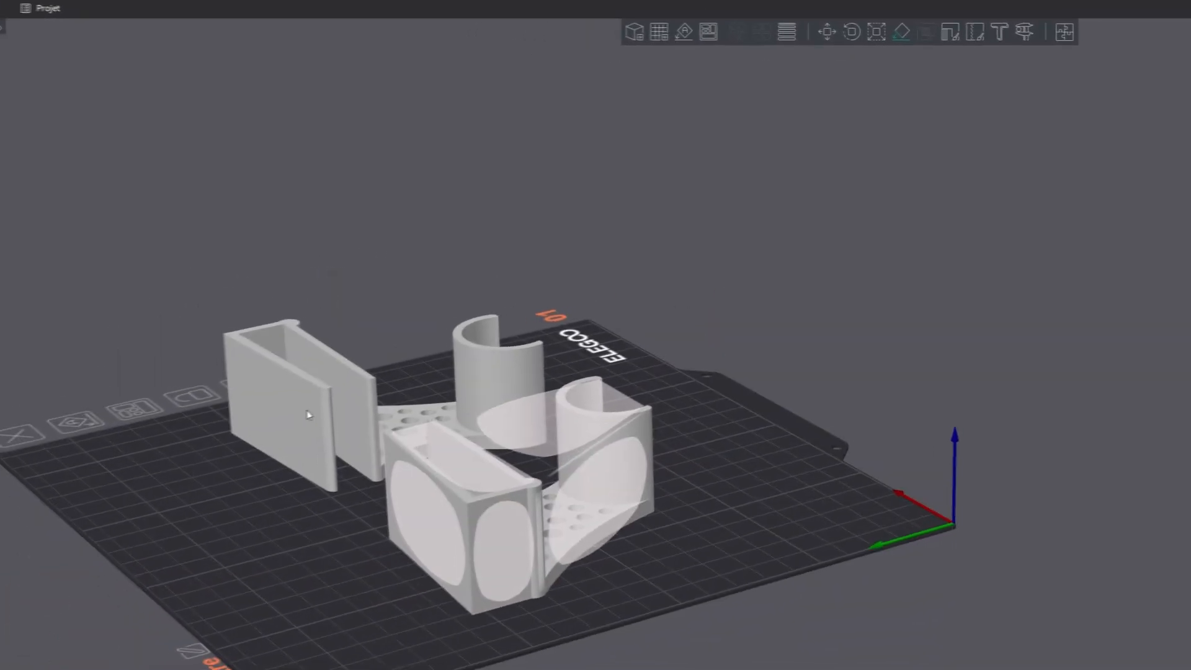
click(412, 523)
click(415, 521)
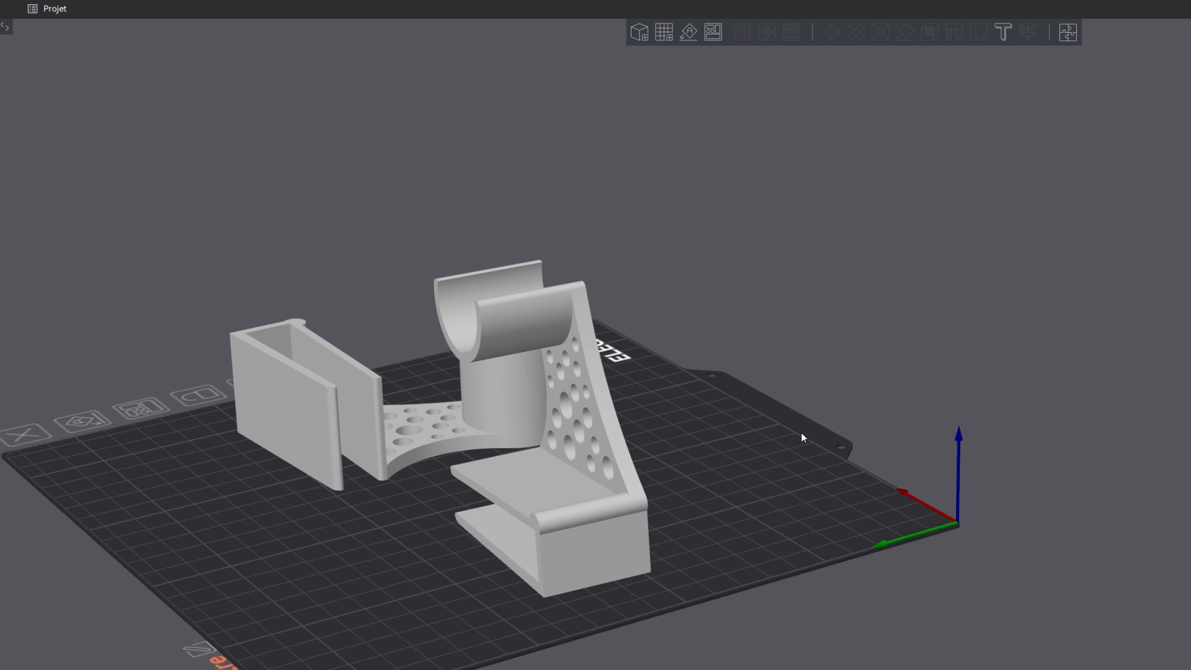
Open support painting on the holder that stands on its box-shaped end and bring its undersides into view.
drag(802, 433, 854, 418)
click(585, 335)
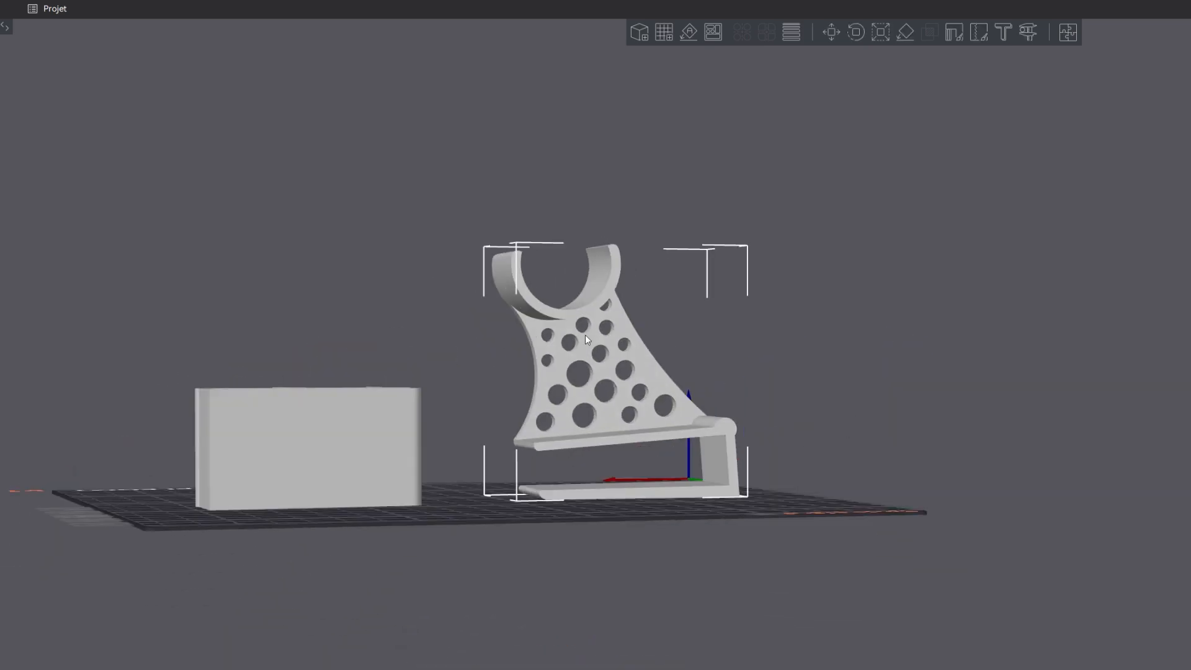
click(955, 35)
drag(803, 304, 817, 284)
scroll(758, 331, up, 4)
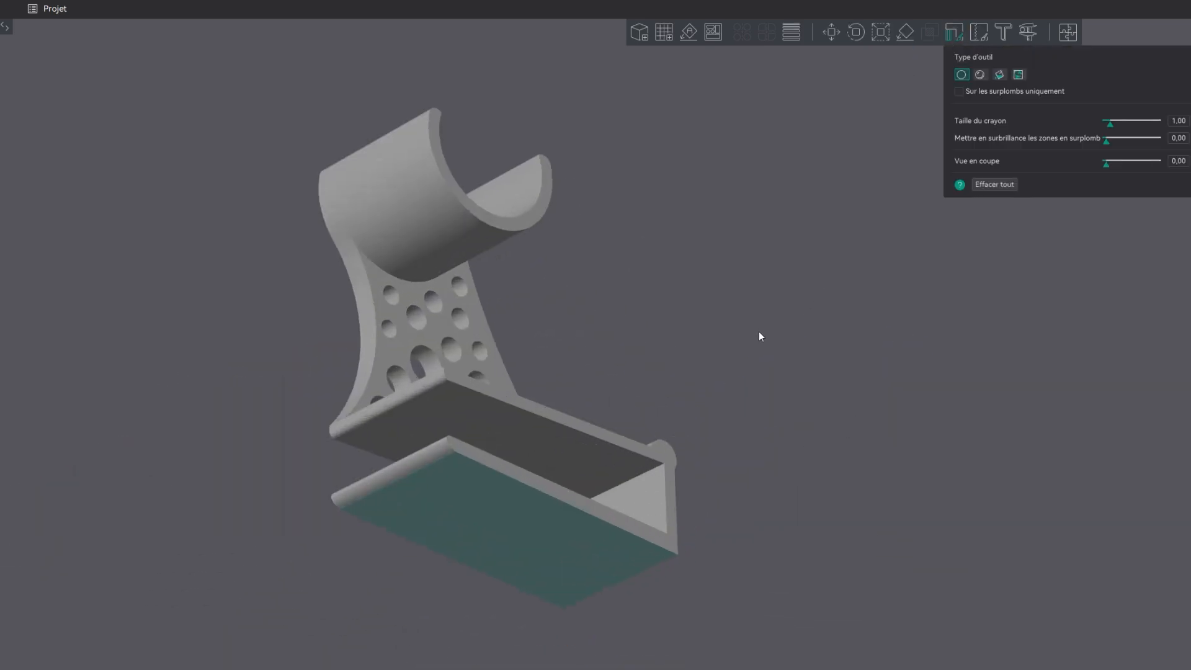
right_drag(758, 332, 888, 296)
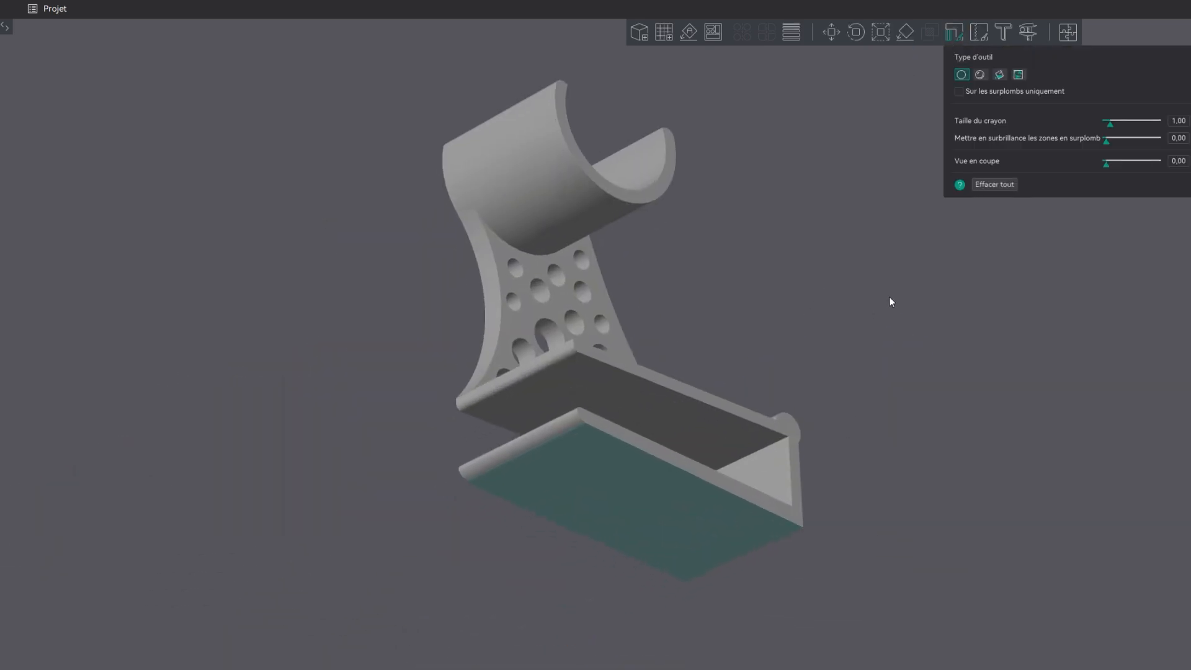
Restrict support painting to overhangs and set the overhang highlighting angle to 26.
click(960, 92)
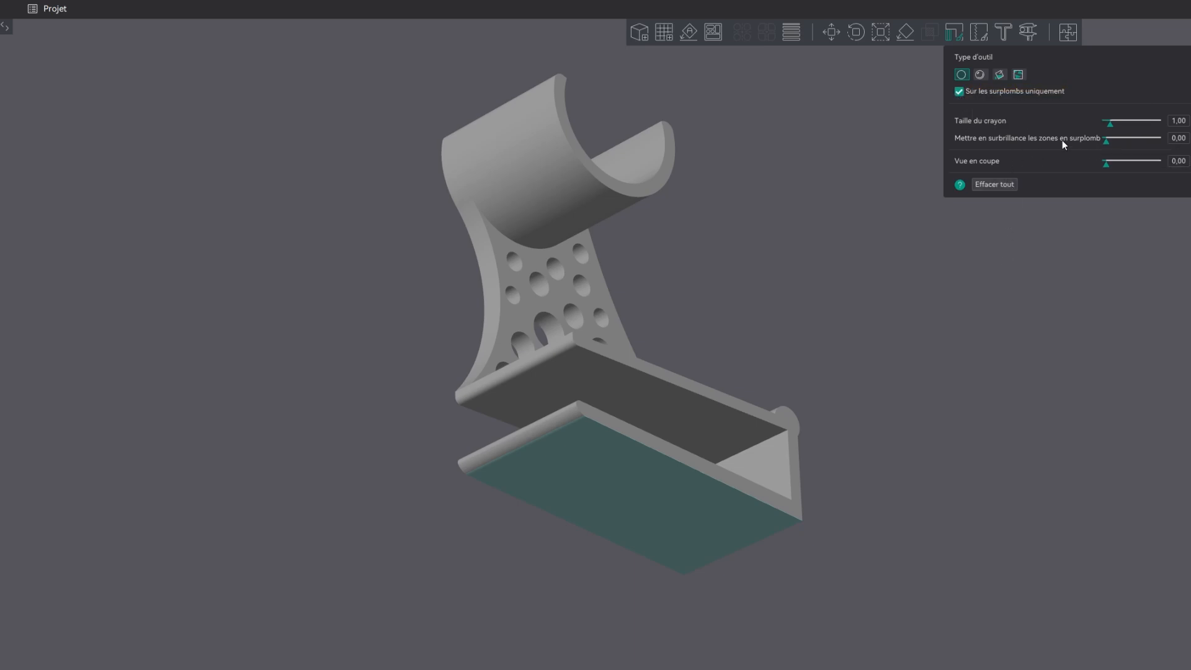
drag(1107, 141, 1122, 142)
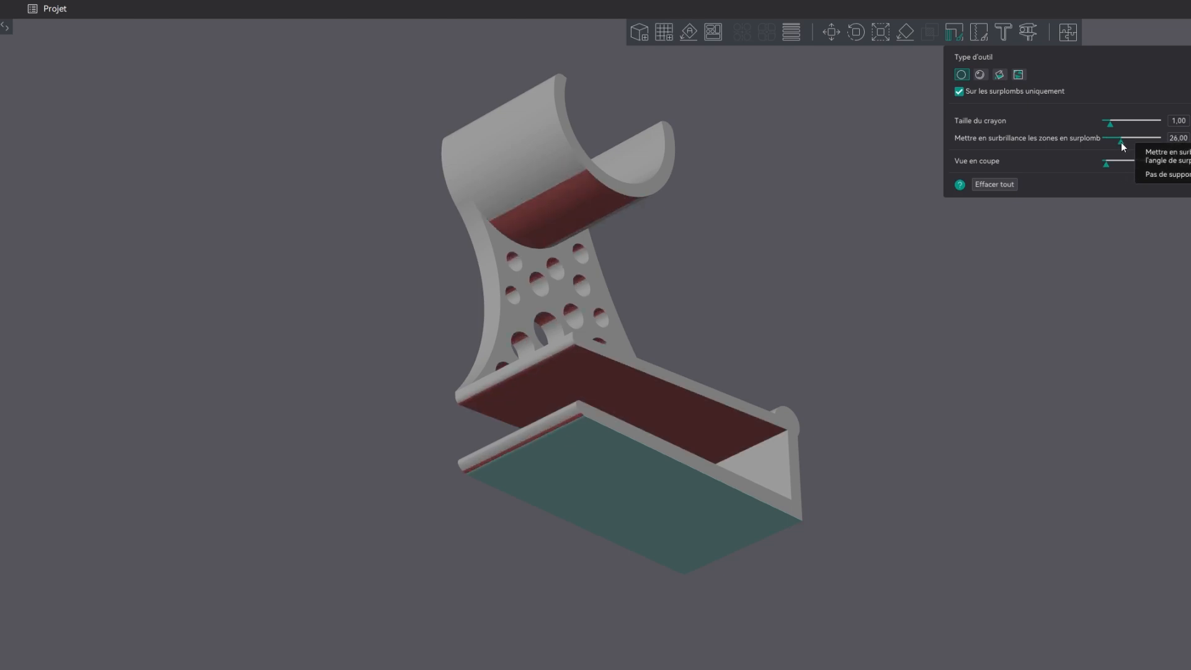
drag(758, 231, 744, 241)
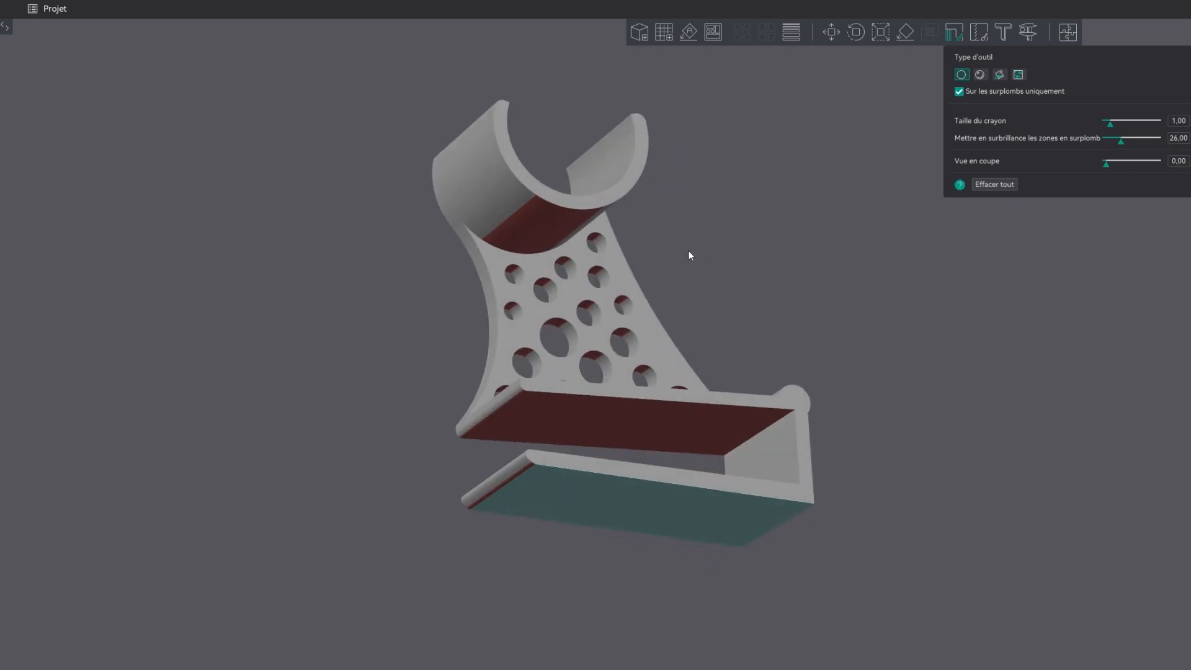
Fill the clip's underside as a support area with smart fill, and switch the same overhang to blocked supports.
click(1000, 74)
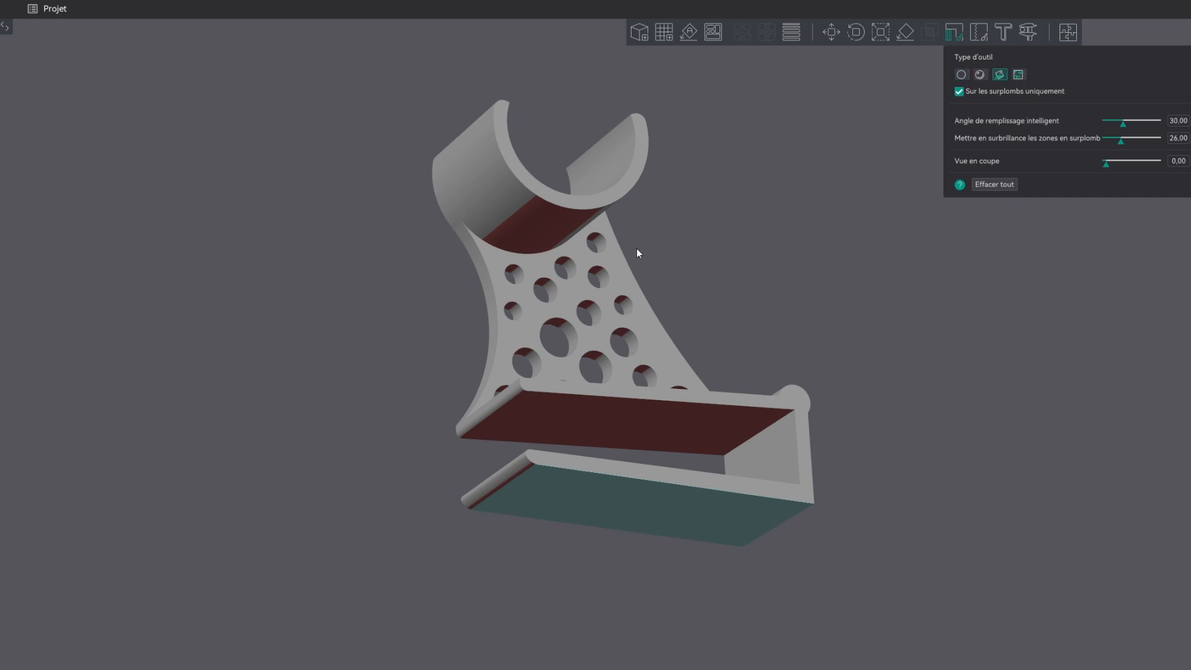
click(518, 234)
click(535, 233)
right_click(529, 240)
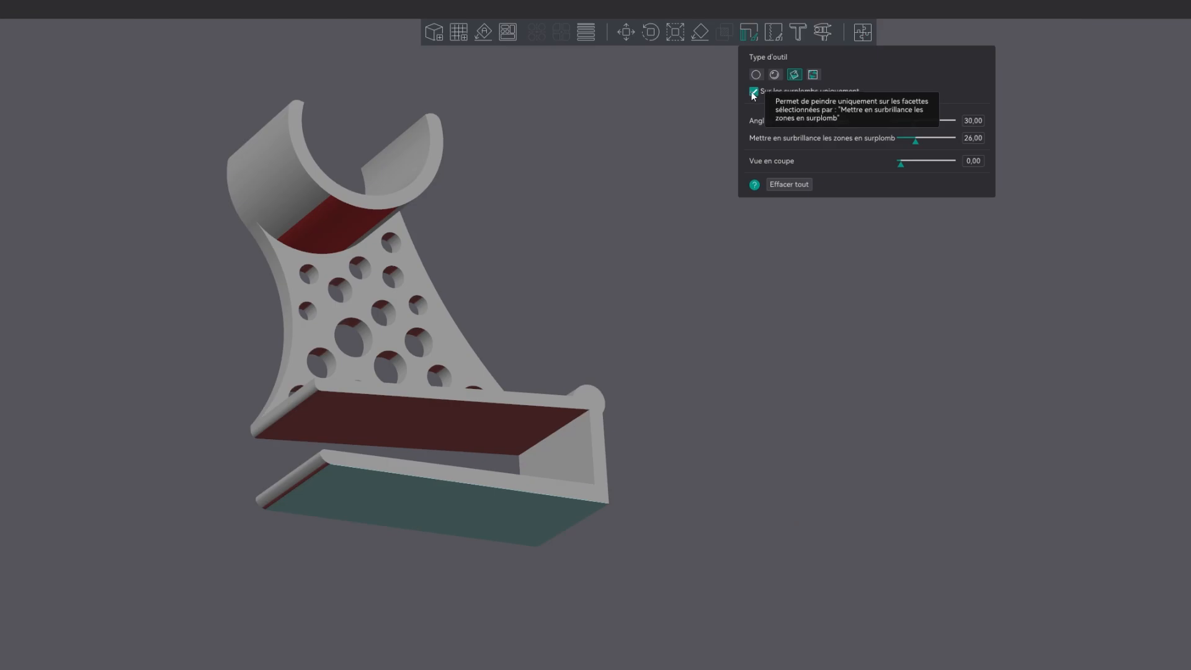
Paint a support area on the clip's underside with the circular brush, first on overhangs only and with that restriction turned off.
click(758, 77)
mouse_move(727, 193)
mouse_down()
mouse_move(491, 257)
mouse_move(504, 245)
mouse_up()
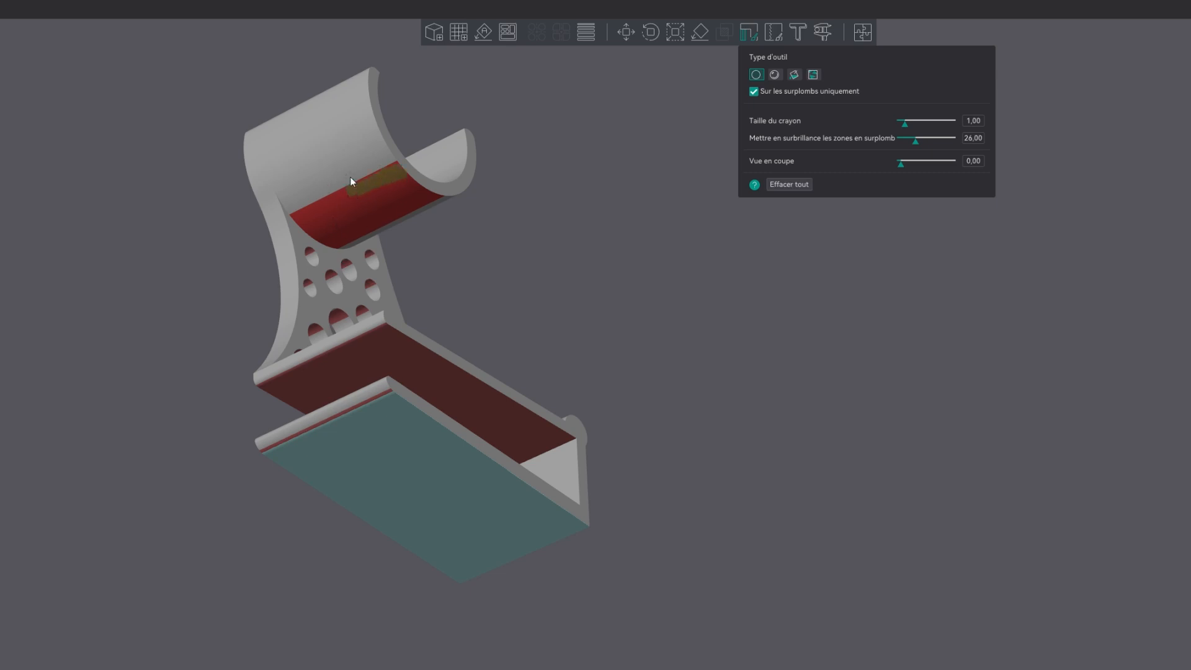
click(754, 92)
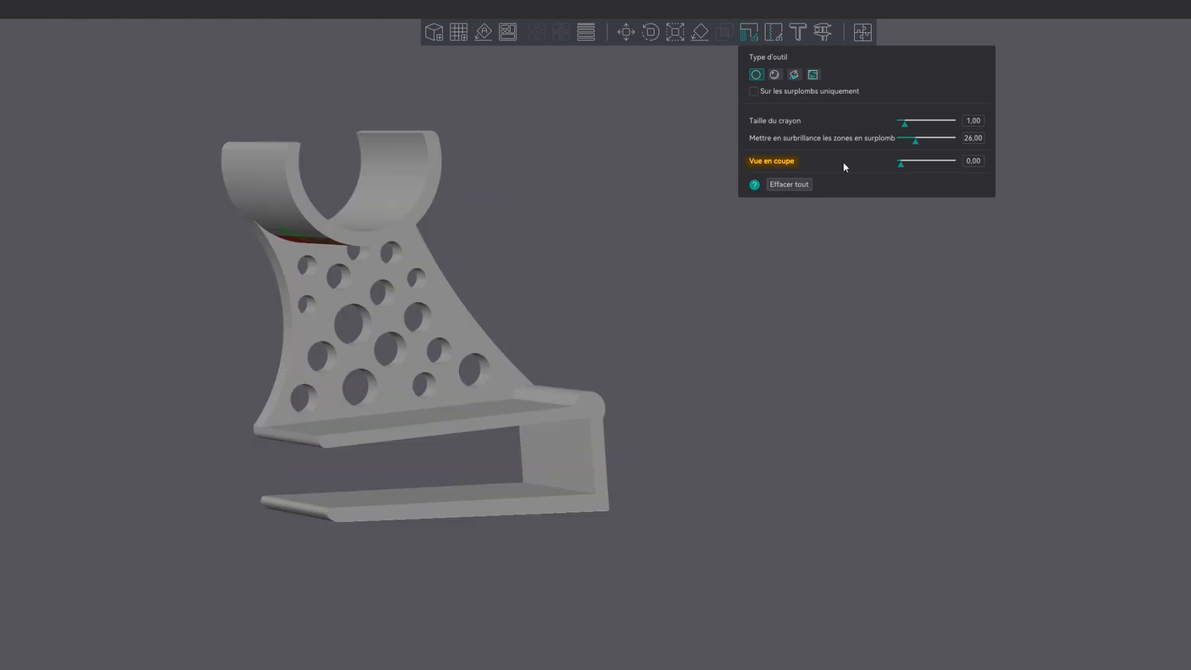
mouse_move(614, 259)
mouse_down()
mouse_move(630, 238)
mouse_move(610, 241)
mouse_up()
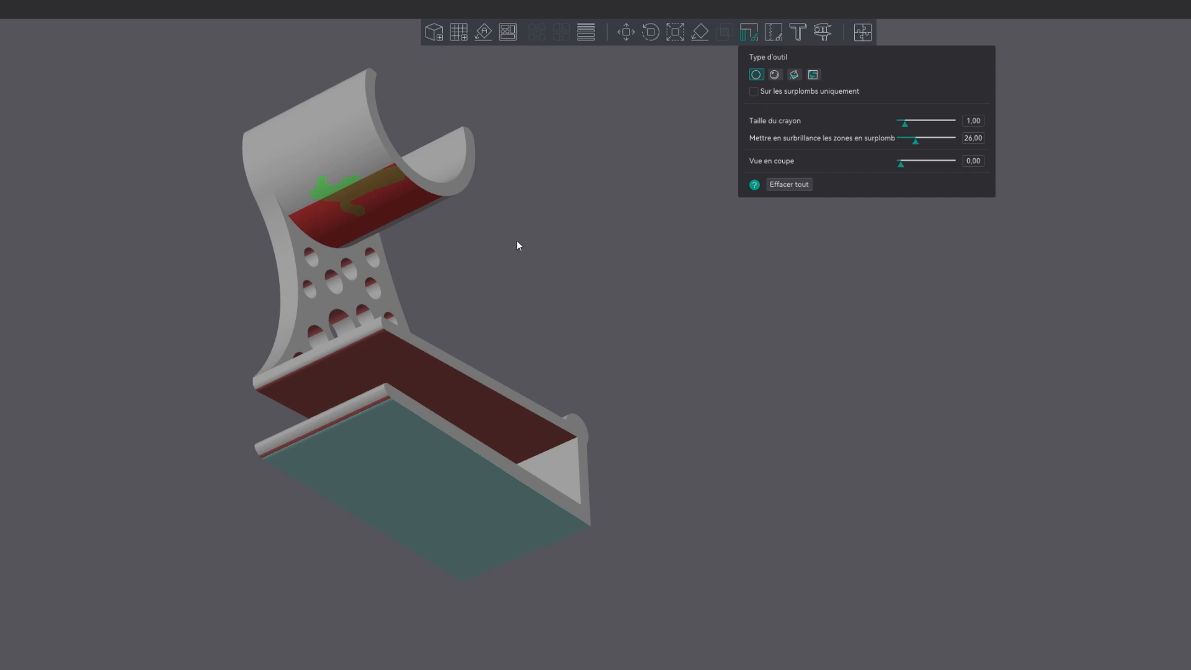
drag(517, 241, 529, 265)
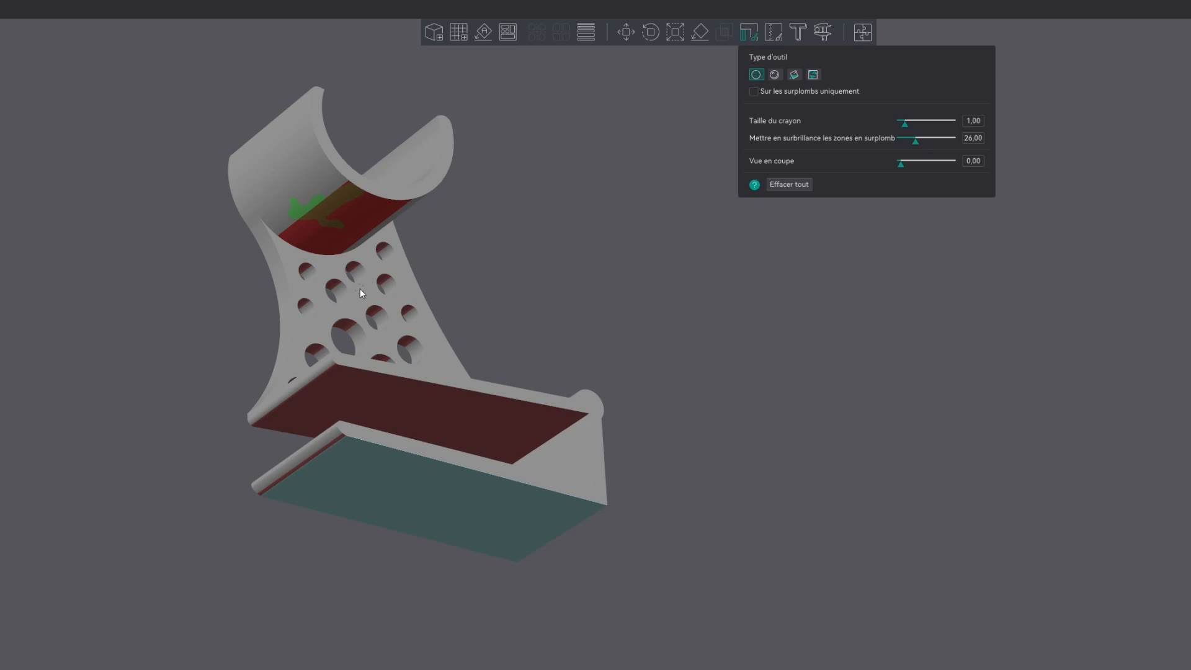
Erase all support painting and fill the clip's underside as a support area using smart fill restricted to overhangs.
click(792, 75)
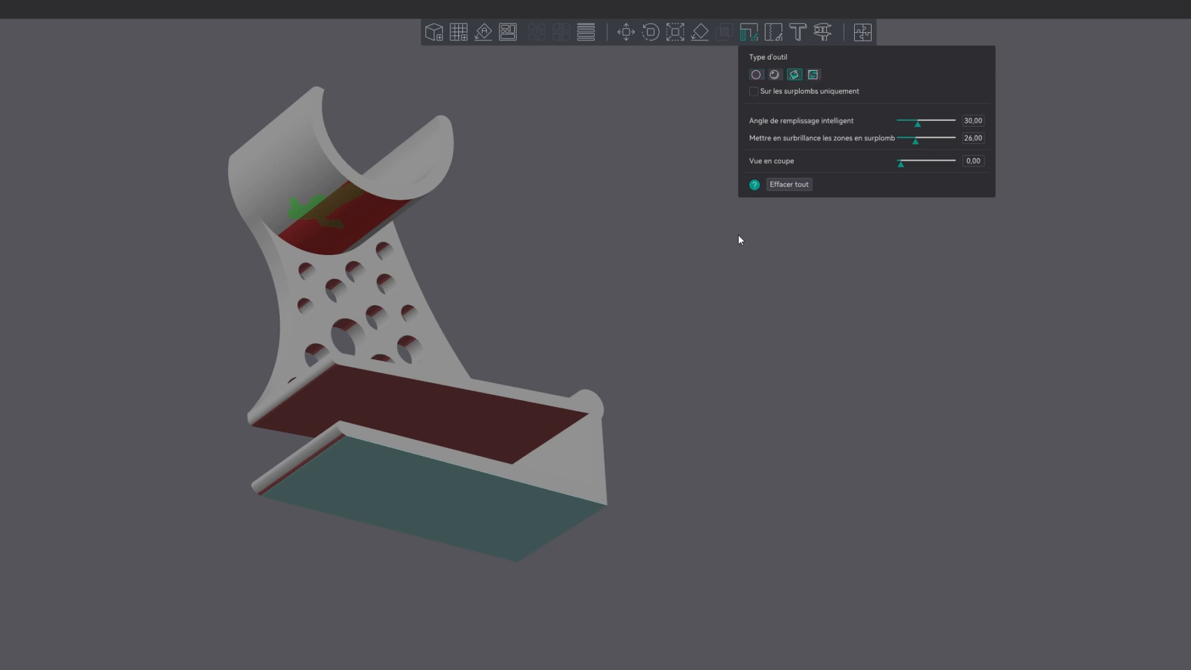
click(788, 185)
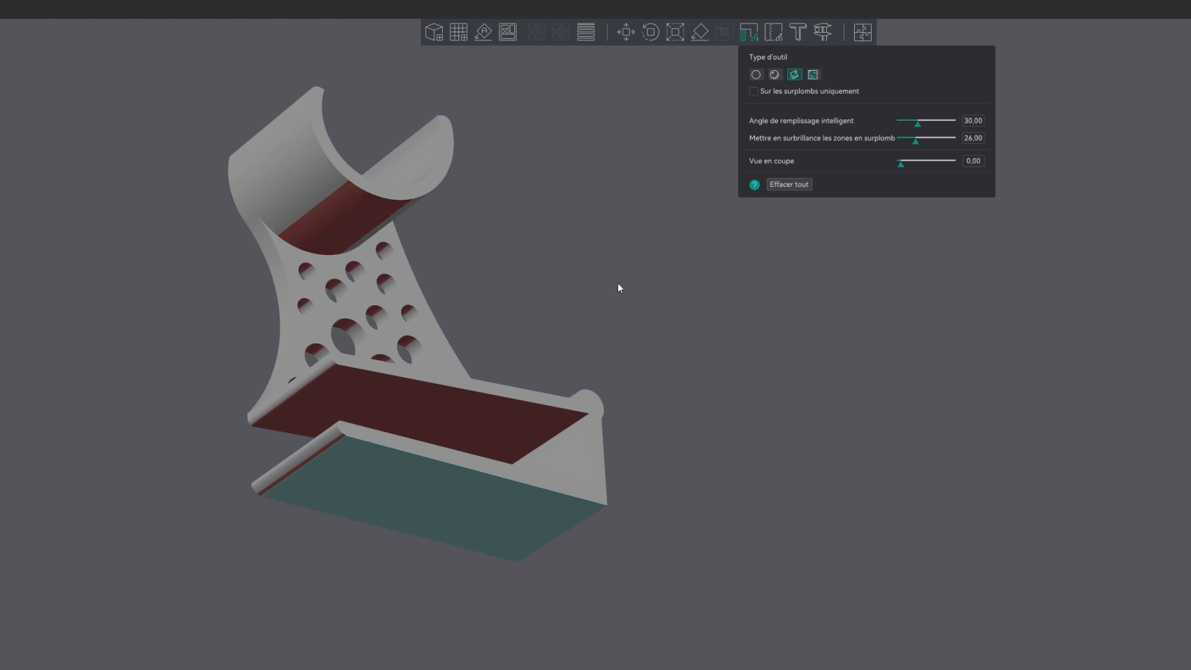
click(754, 92)
click(344, 233)
Examine the tree supports under the upright holder's clip from several angles in the toolpath preview.
drag(519, 386, 502, 293)
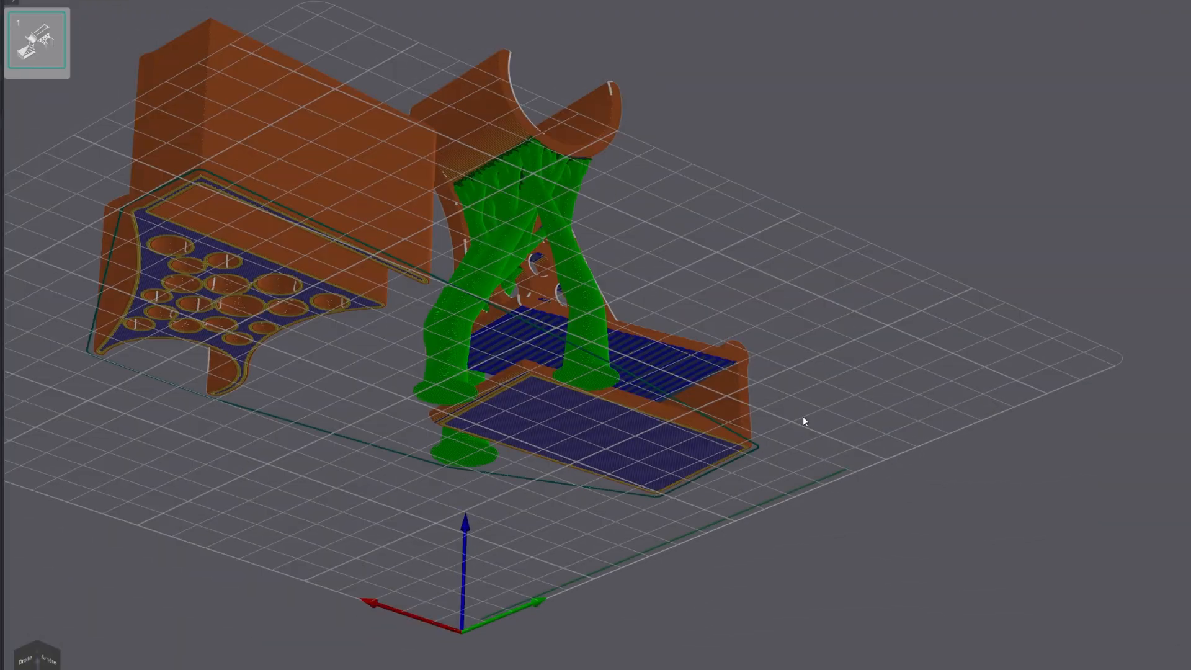
drag(803, 415, 669, 329)
drag(391, 185, 758, 249)
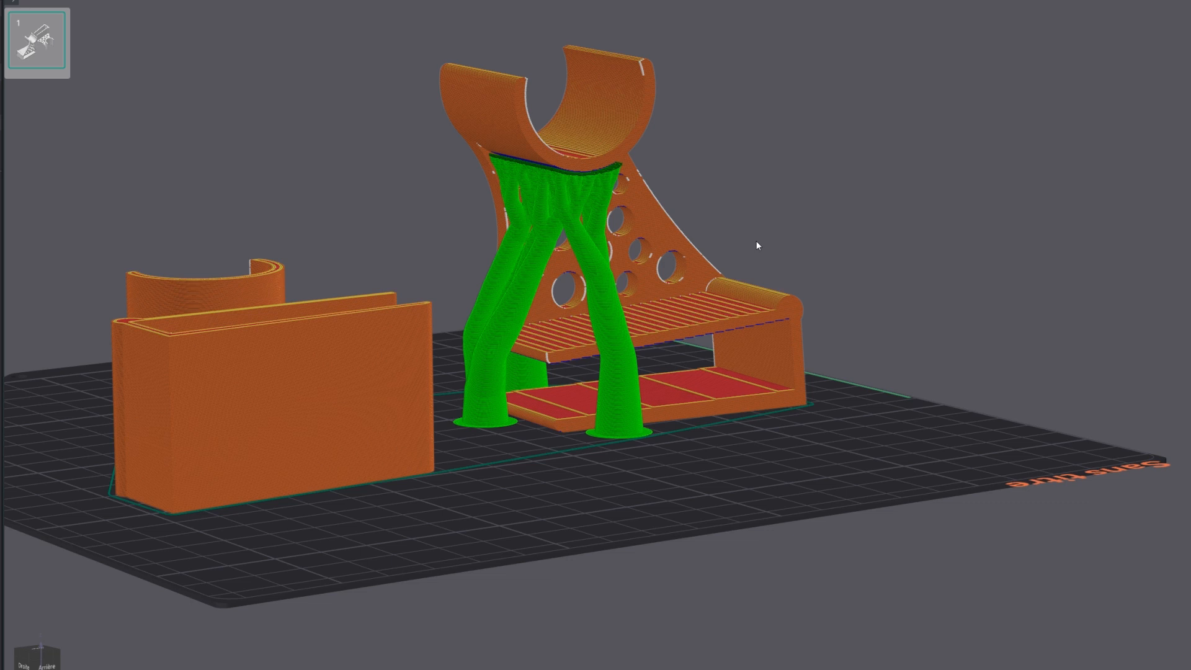
drag(765, 242, 821, 274)
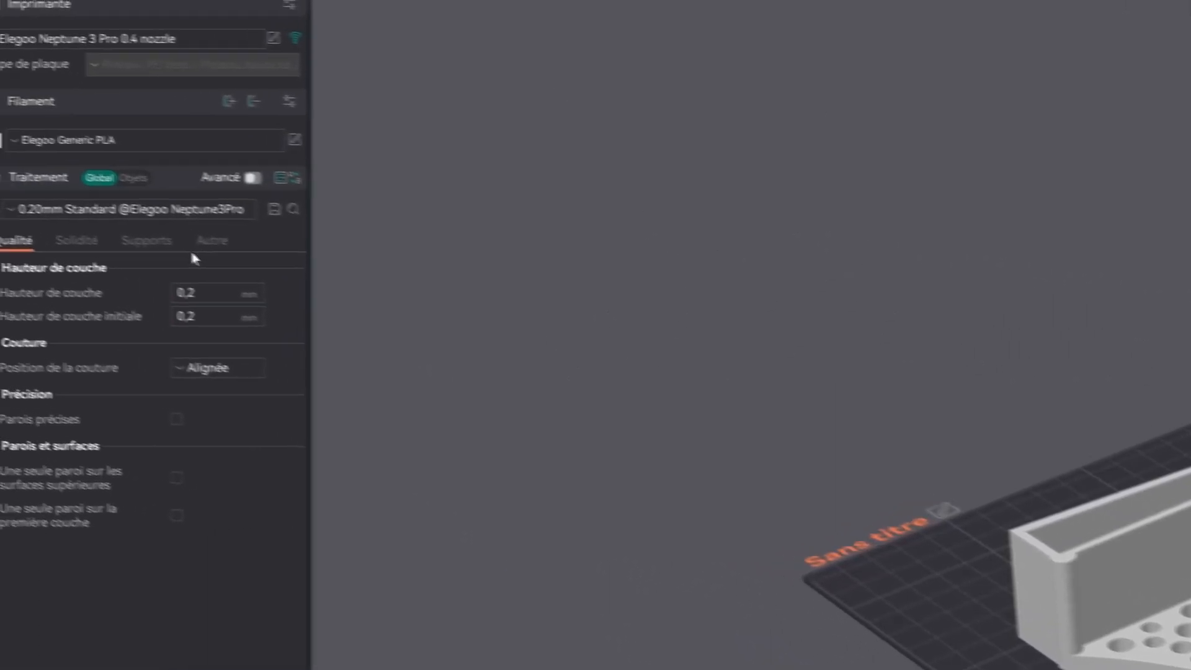
Switch the process settings to per-object mode and select the front holder, listed first under Plaque 1.
click(153, 181)
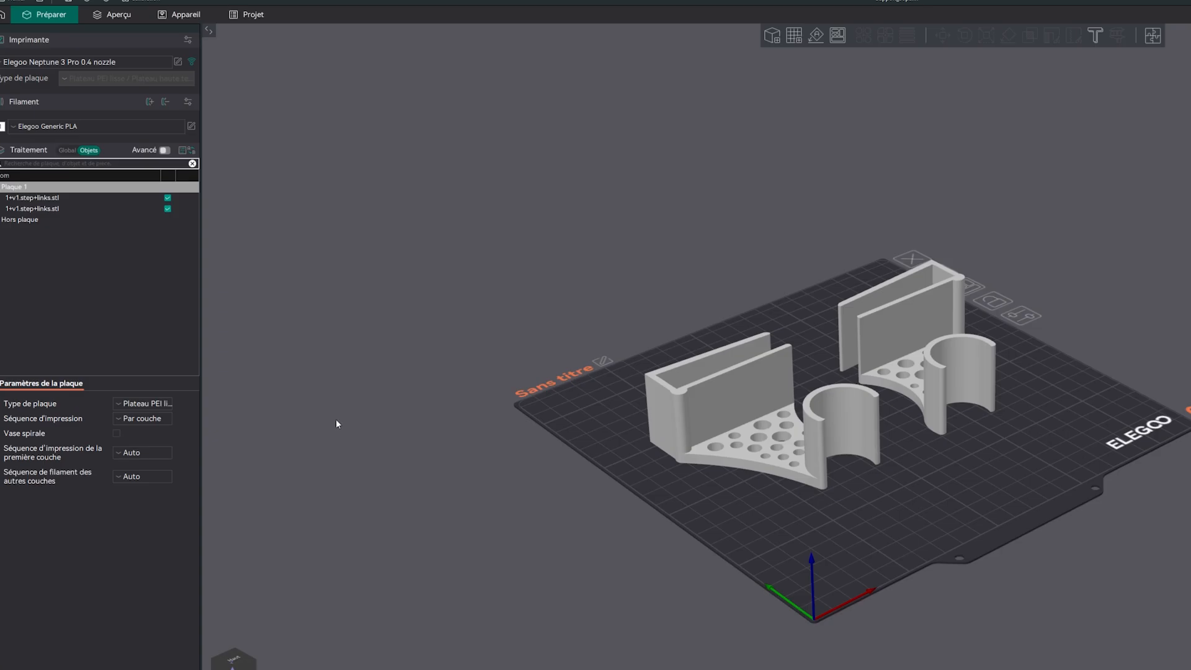
click(51, 197)
click(52, 206)
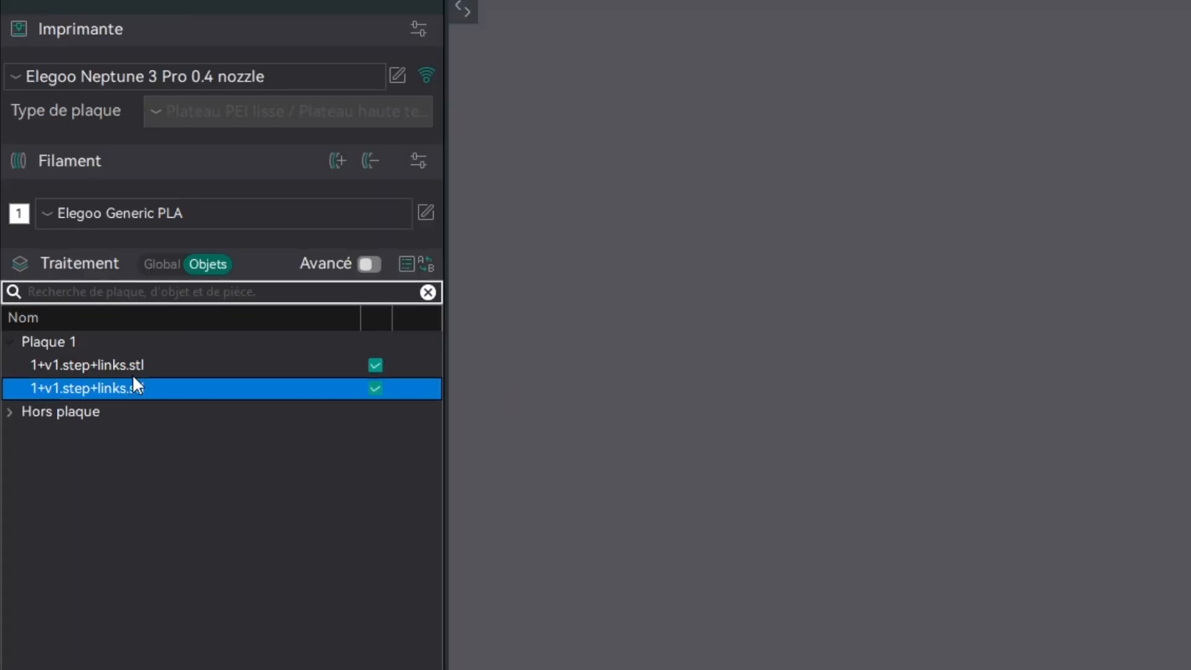
click(132, 372)
key(Up)
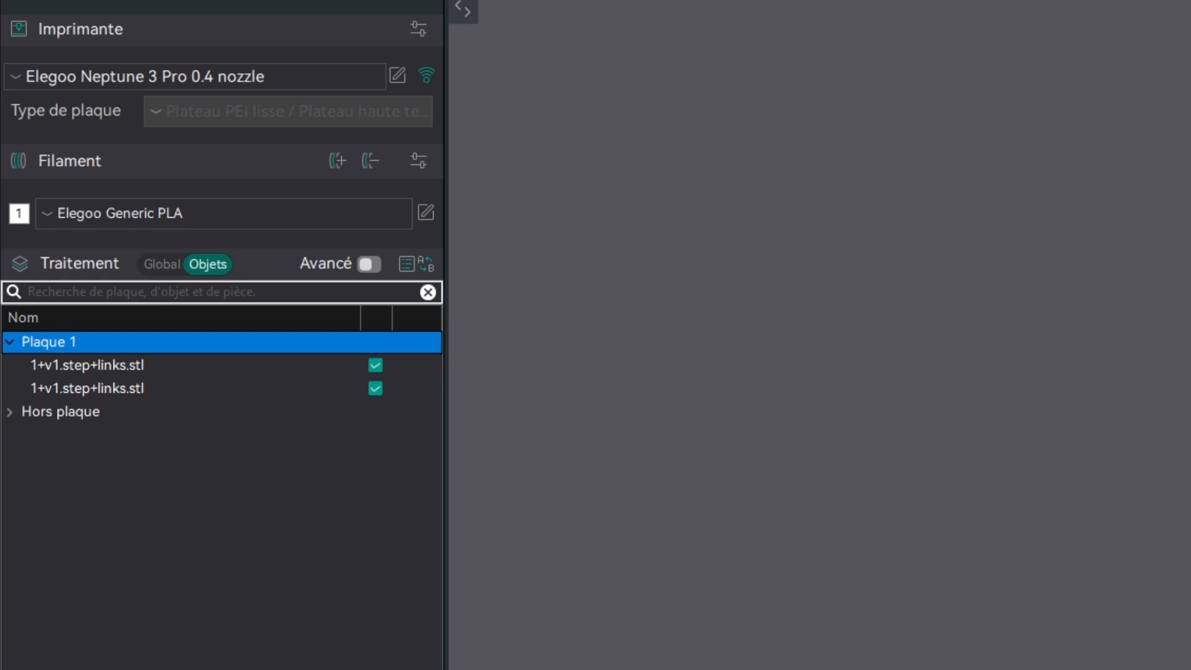
click(132, 365)
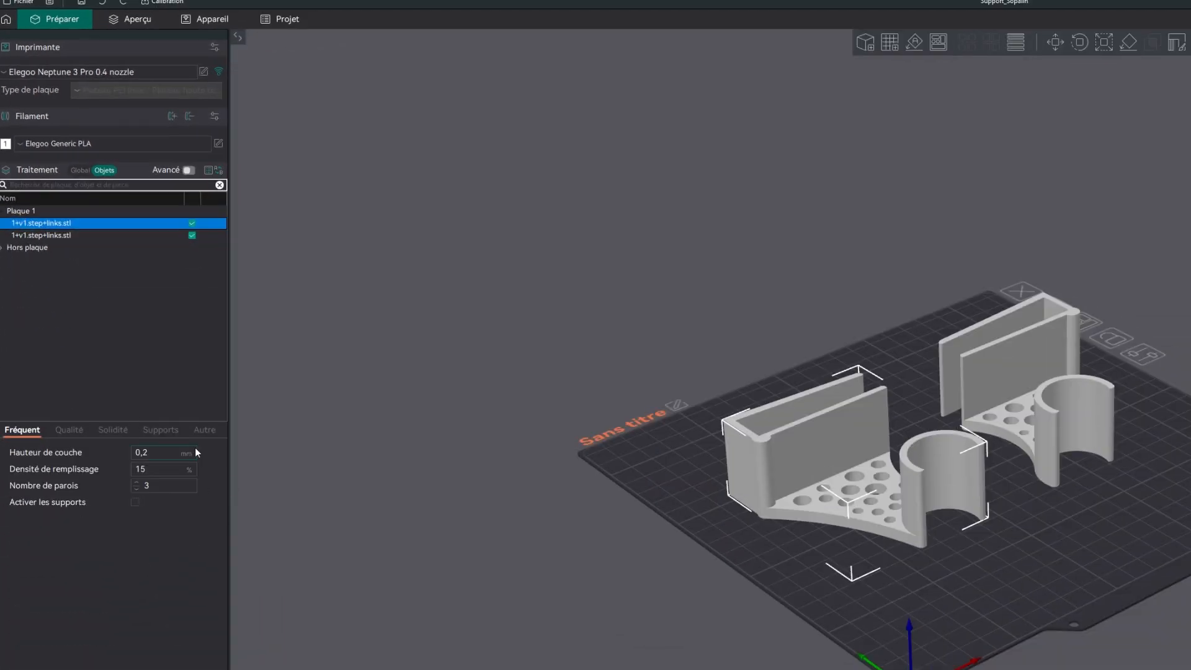
Review the front holder's own Qualité, Solidité, Supports and Autre settings without changing any value.
click(81, 431)
click(112, 431)
click(160, 430)
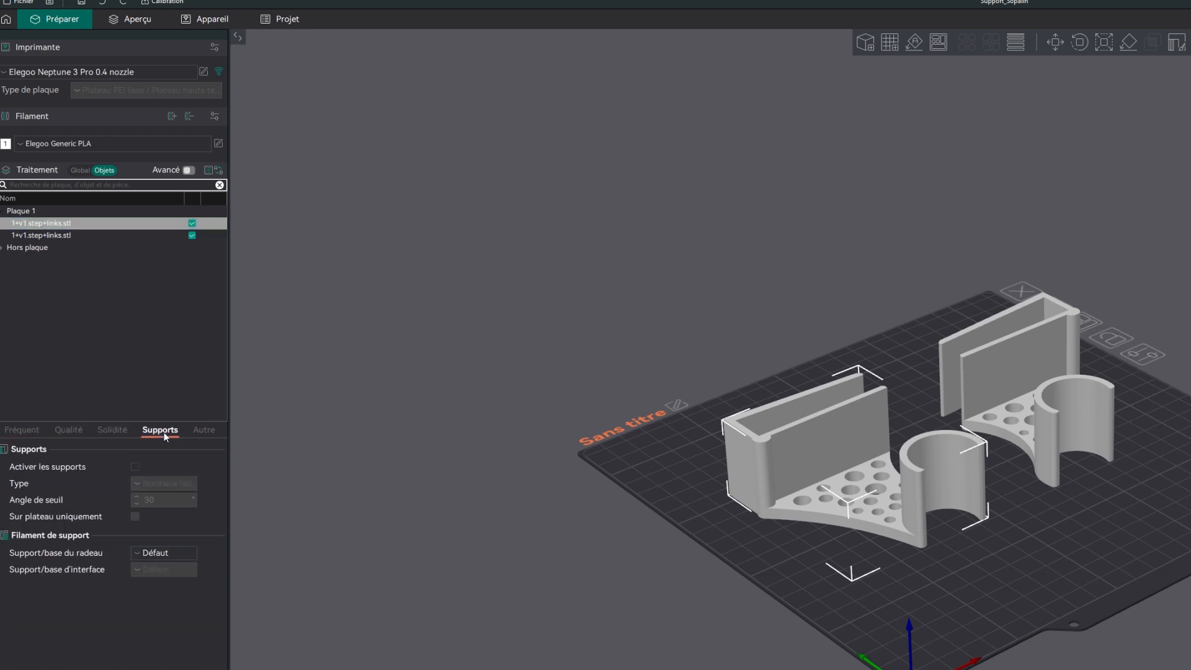
click(68, 430)
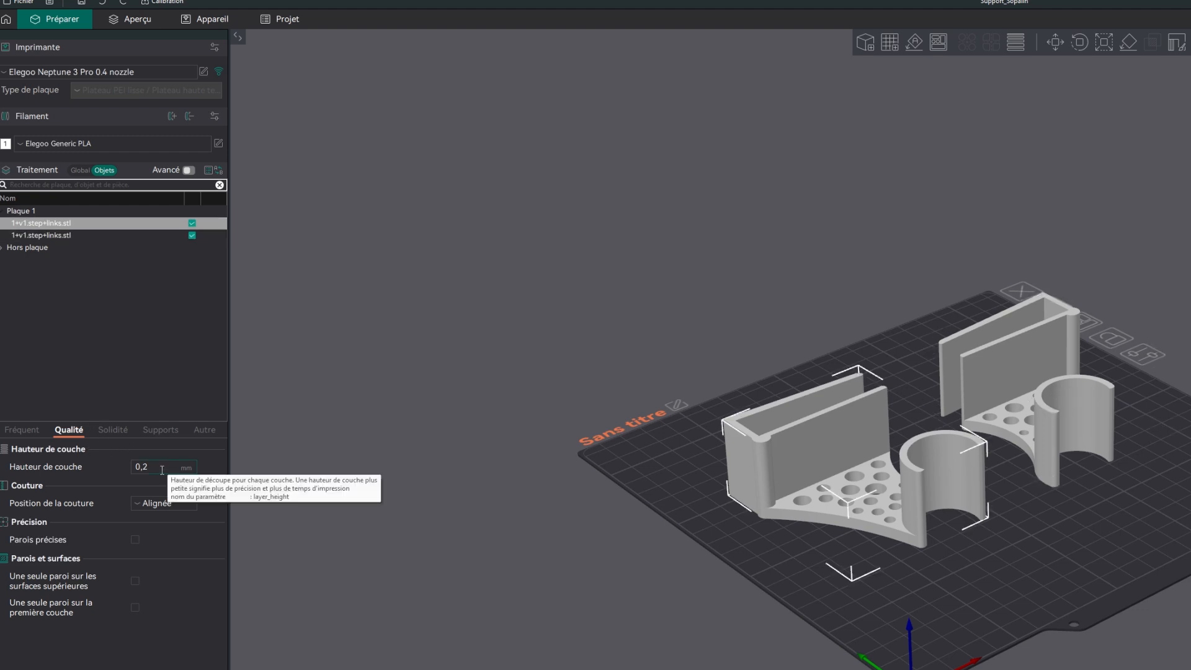
click(112, 430)
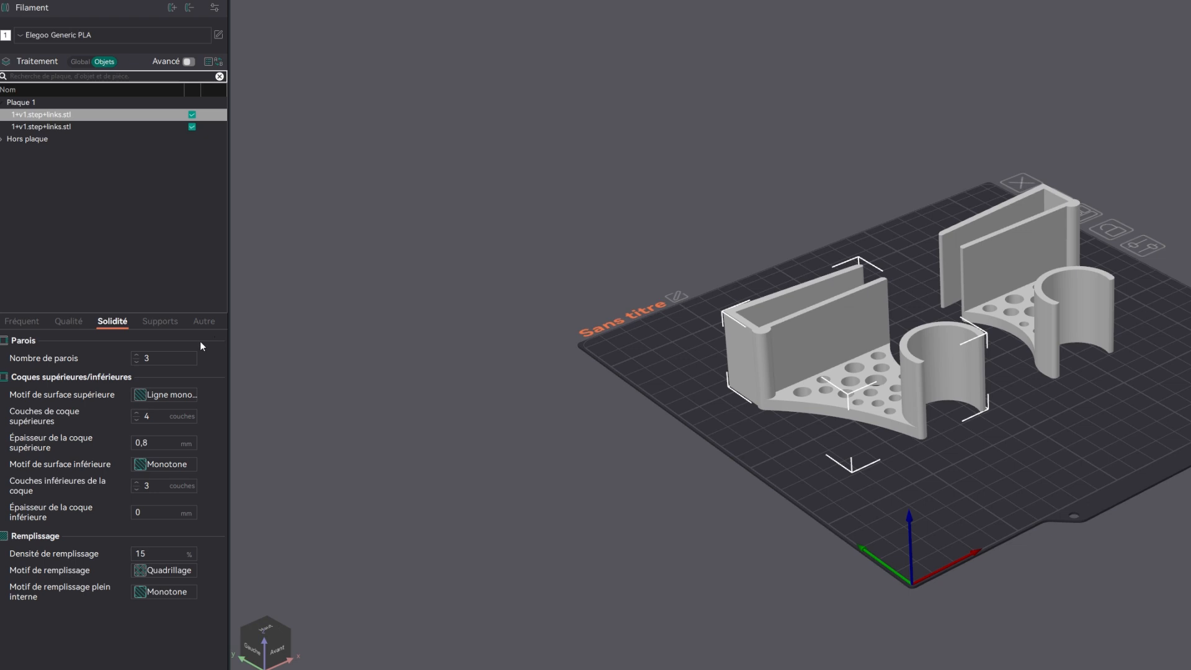
click(162, 320)
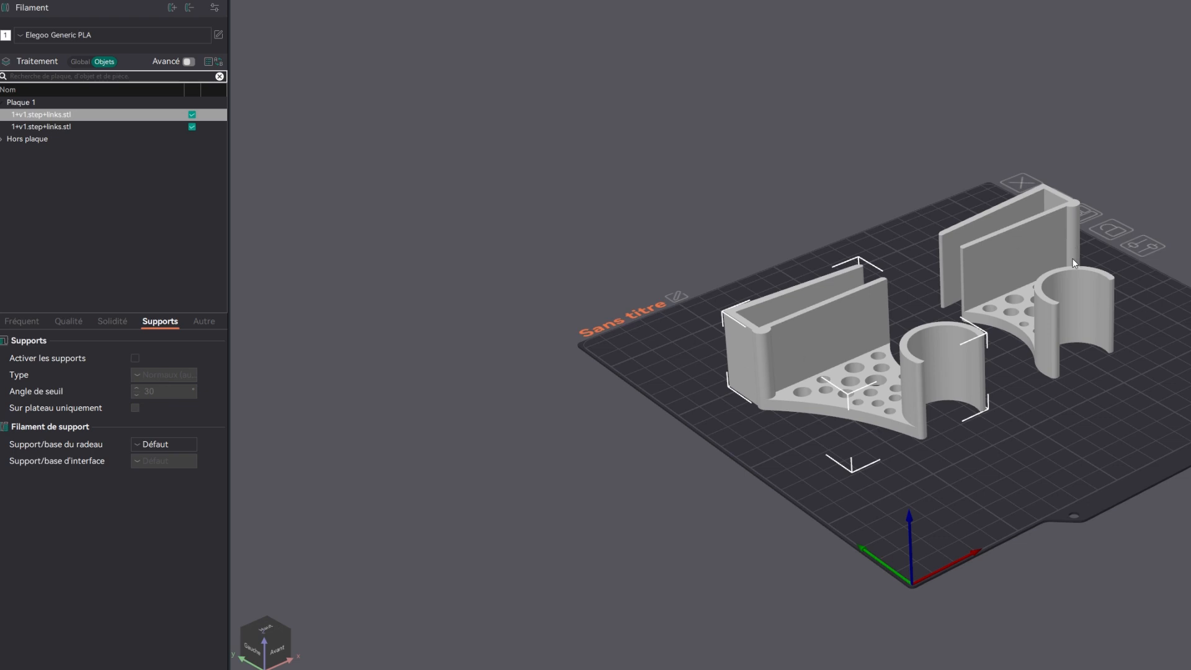
click(202, 320)
click(68, 321)
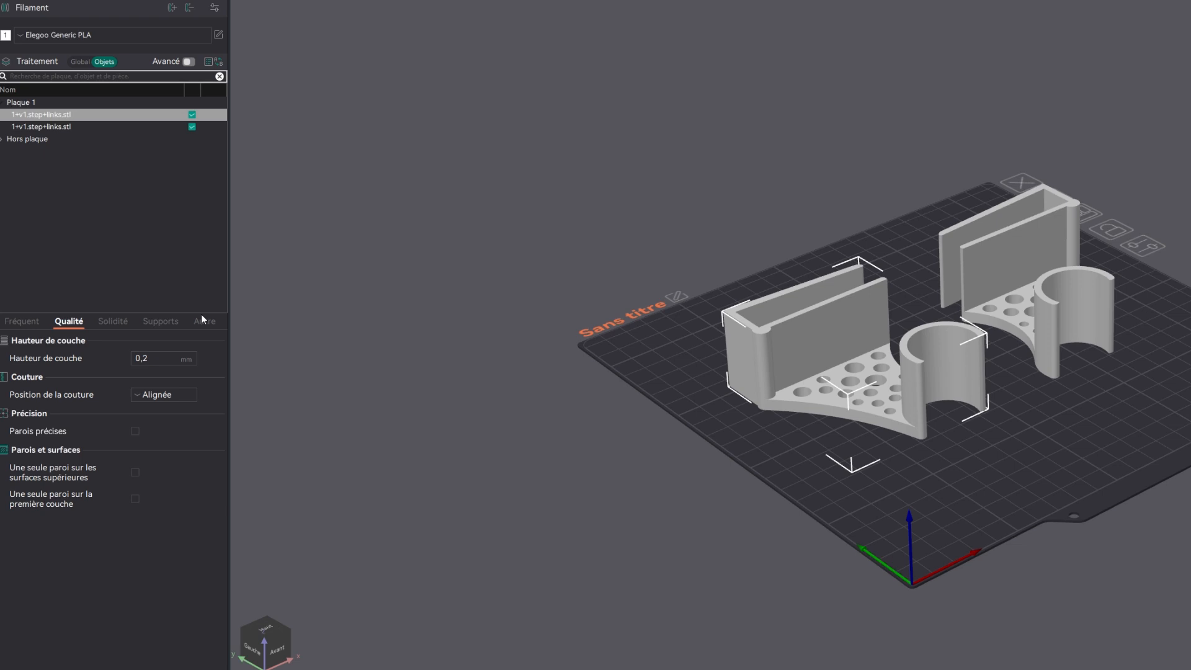
click(119, 322)
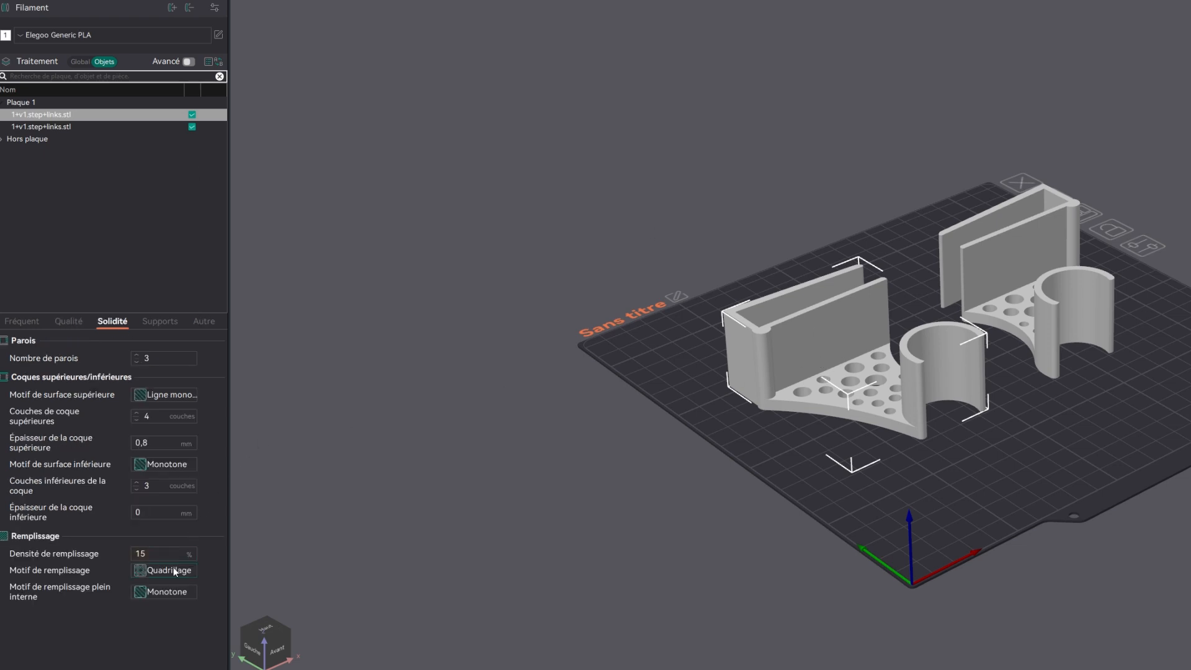
Set the rear holder's infill pattern to Nid d'abeille 3D and change its infill density.
click(1007, 252)
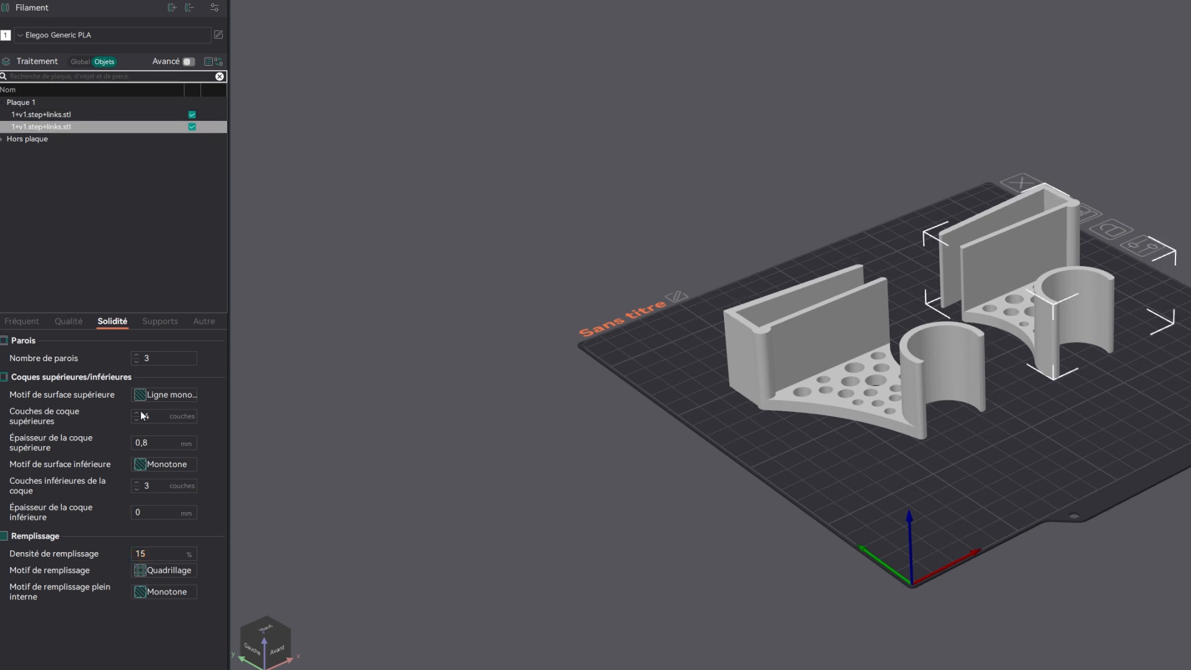
click(166, 568)
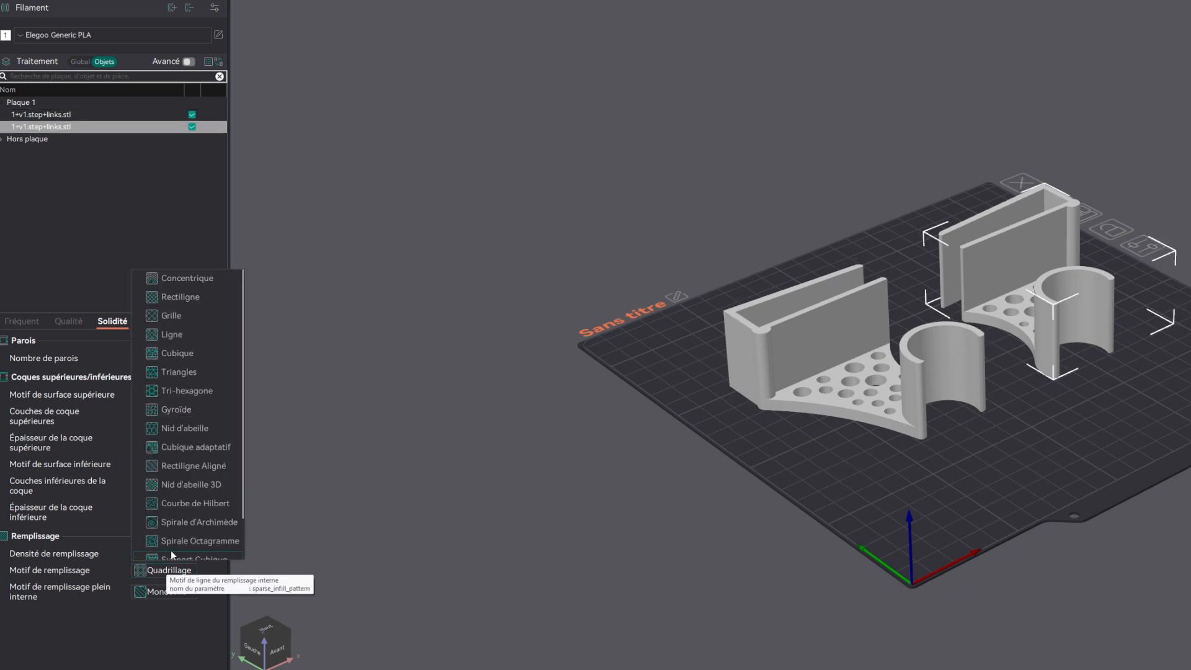
click(188, 482)
double_click(135, 554)
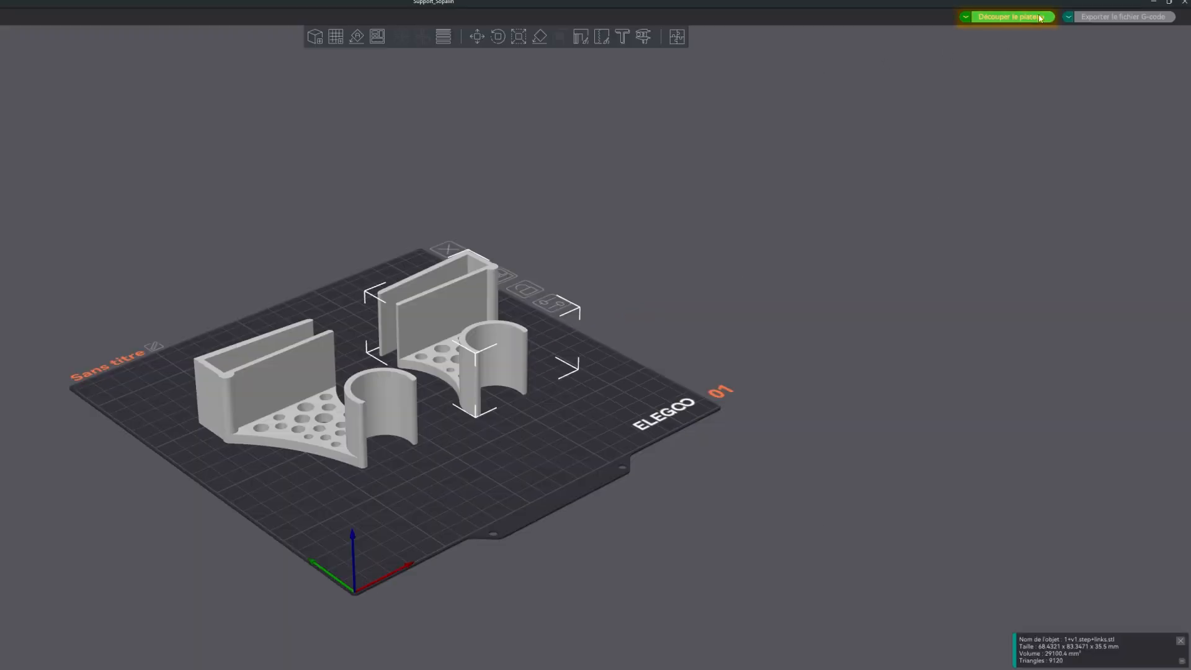
Slice the plate and lower the displayed layer range to expose the infill in both holders' perforated bases.
click(1039, 18)
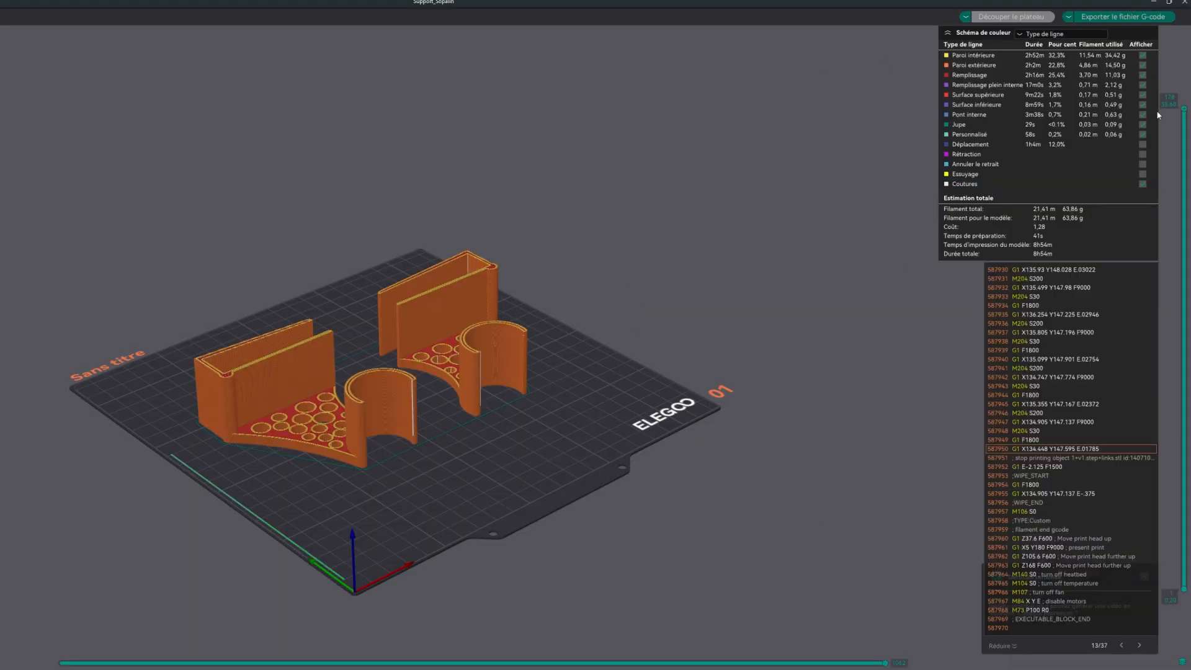
drag(1186, 116, 1184, 545)
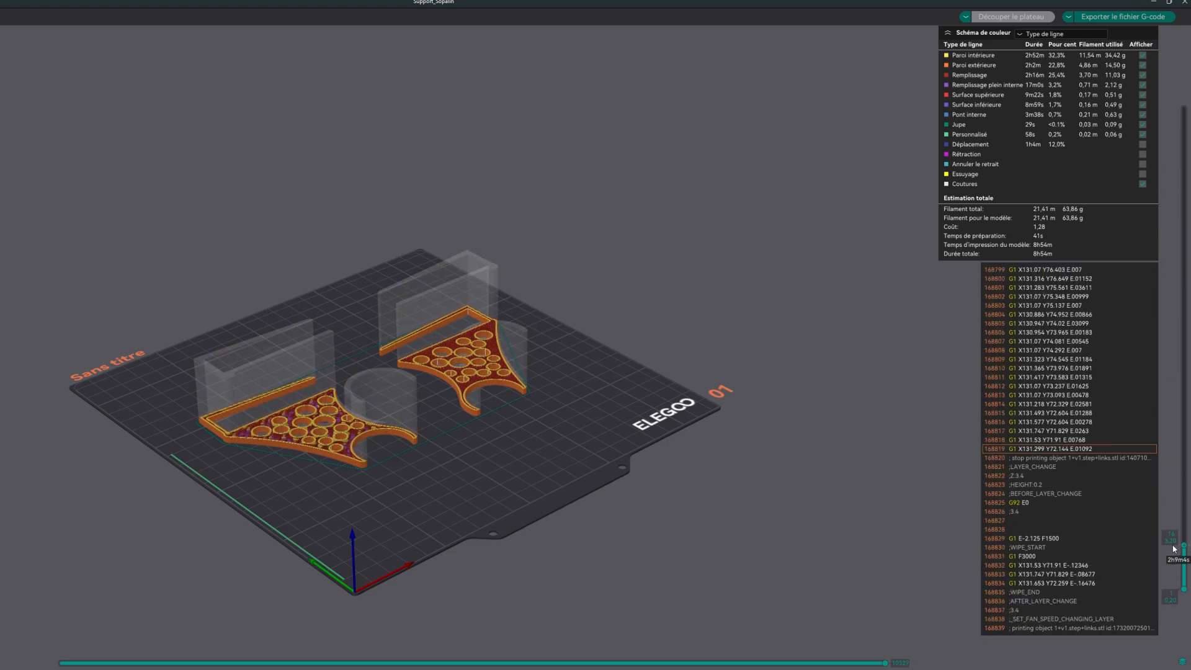
drag(659, 504, 478, 455)
scroll(298, 374, up, 7)
right_drag(296, 373, 544, 163)
scroll(435, 279, up, 3)
scroll(419, 300, up, 1)
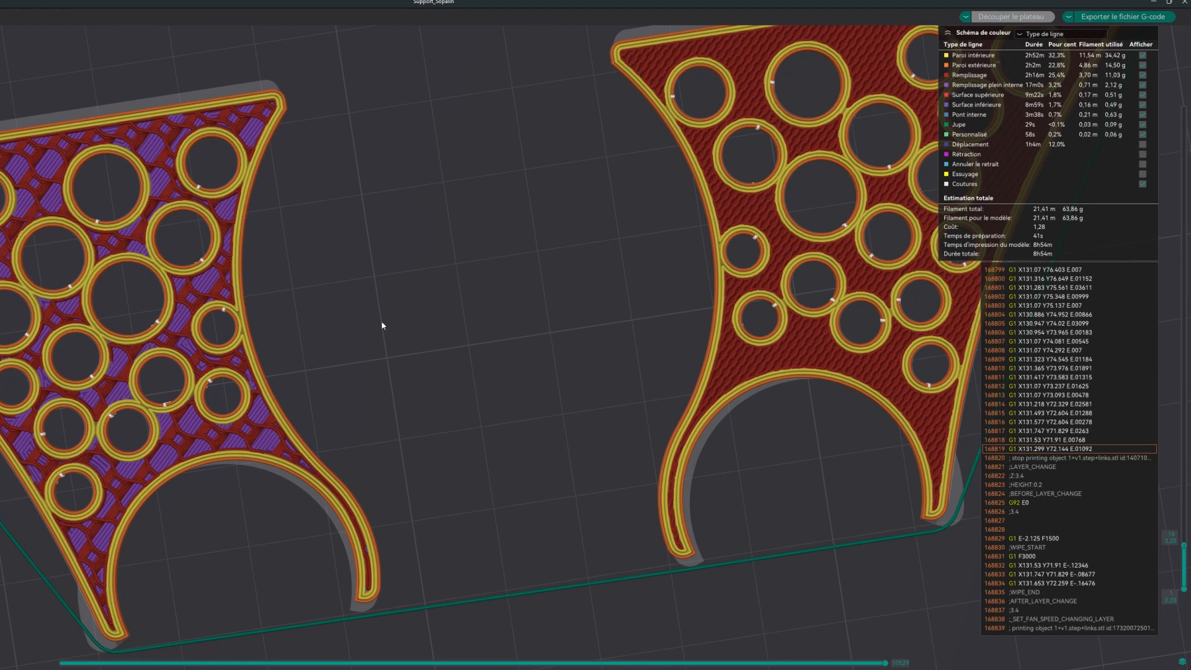
Examine the infill between the holes of the rear holder's base up close in the toolpath preview.
drag(382, 326, 435, 372)
right_drag(467, 338, 418, 356)
scroll(221, 260, up, 10)
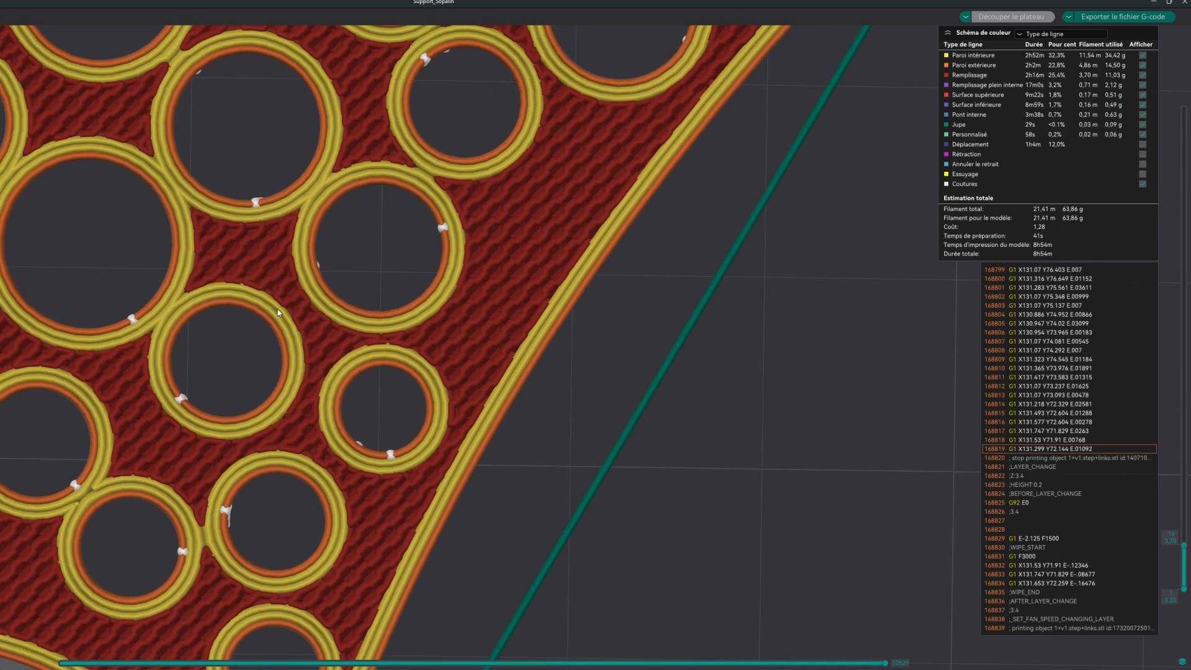
right_drag(278, 313, 301, 322)
right_drag(126, 151, 197, 218)
scroll(196, 218, up, 3)
right_drag(115, 183, 343, 306)
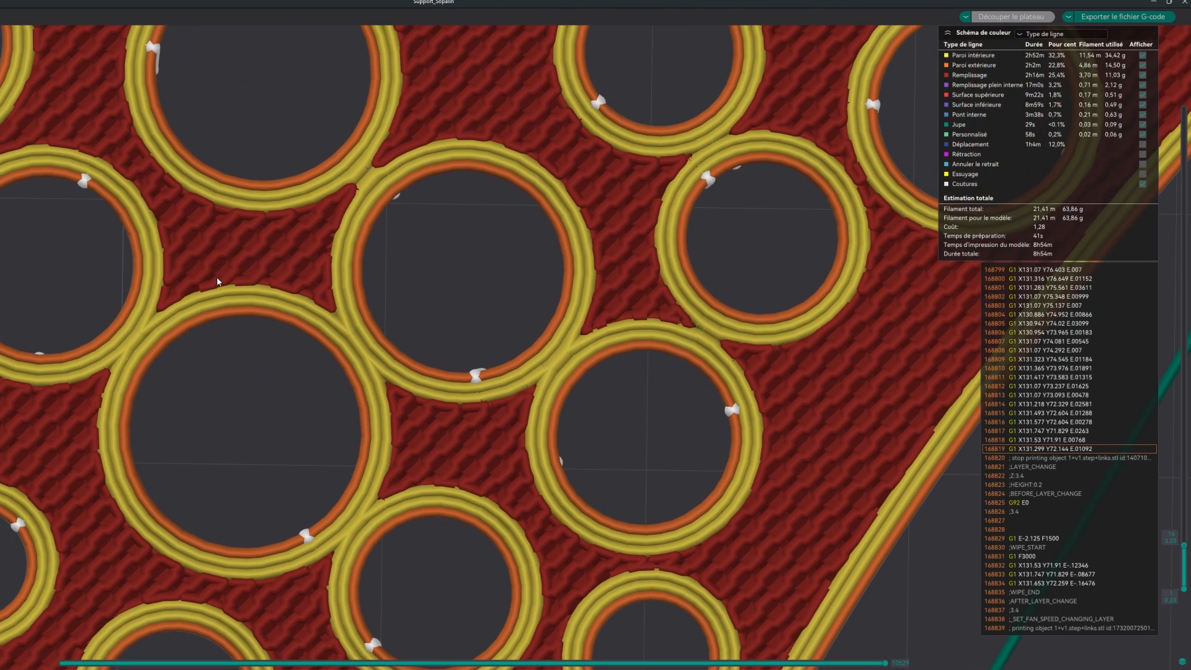
Show the global process settings and return from the toolpath preview to the preparation view of the plate.
scroll(217, 276, down, 10)
drag(217, 274, 273, 348)
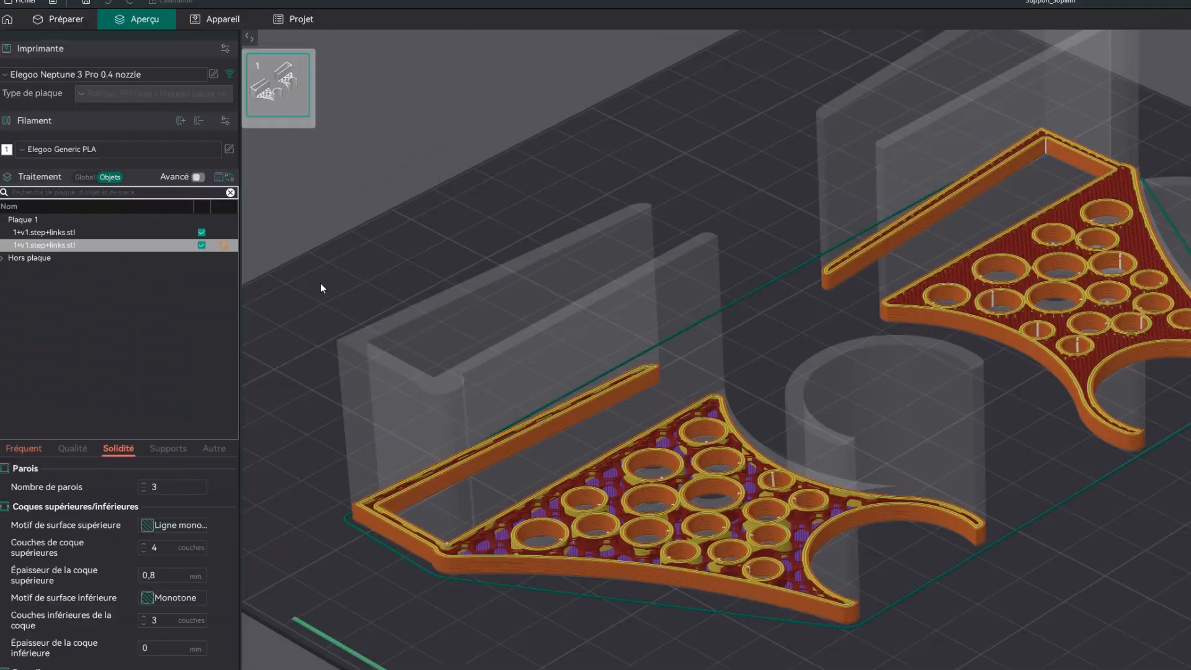
click(85, 177)
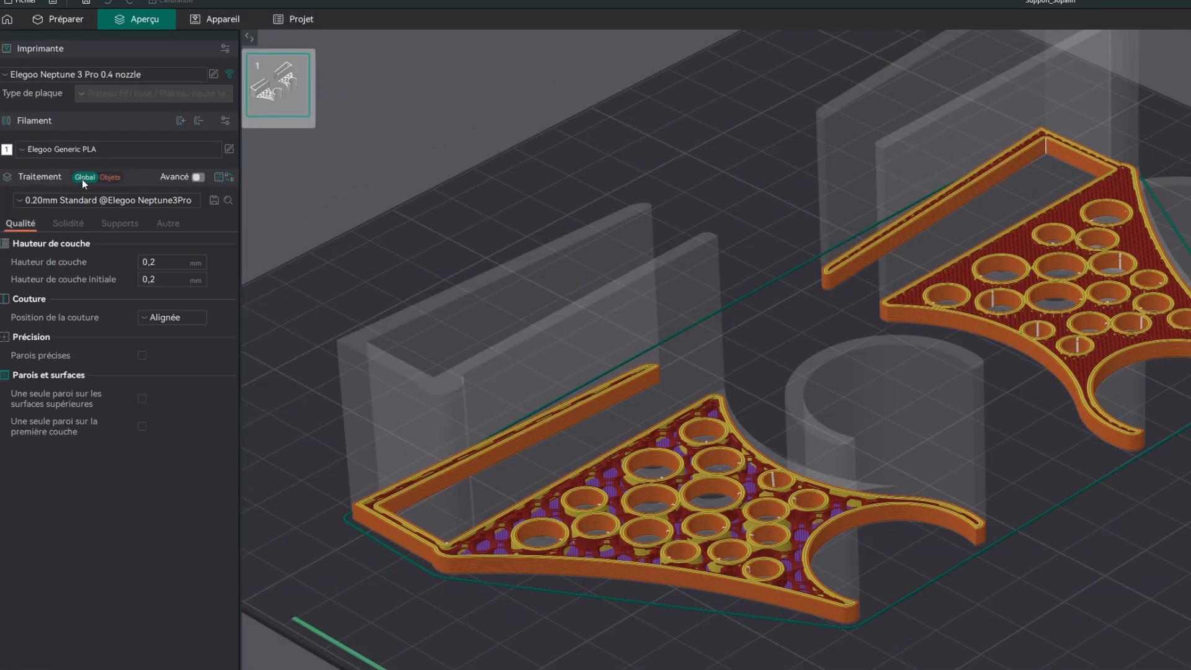
click(75, 19)
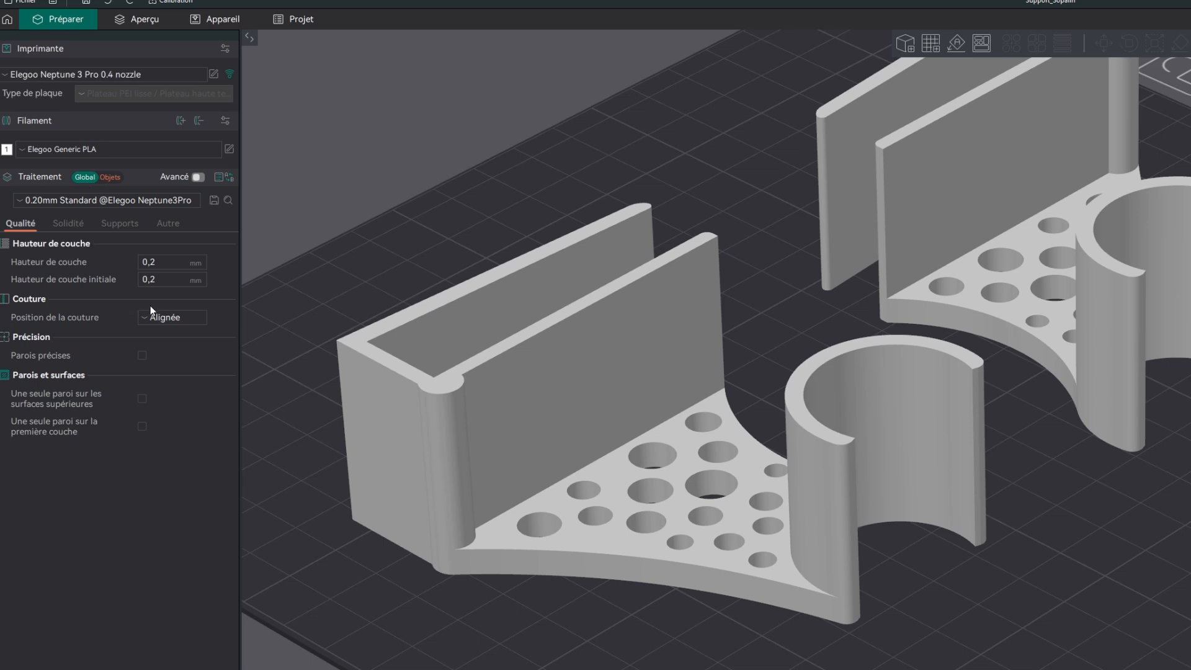
scroll(746, 383, down, 5)
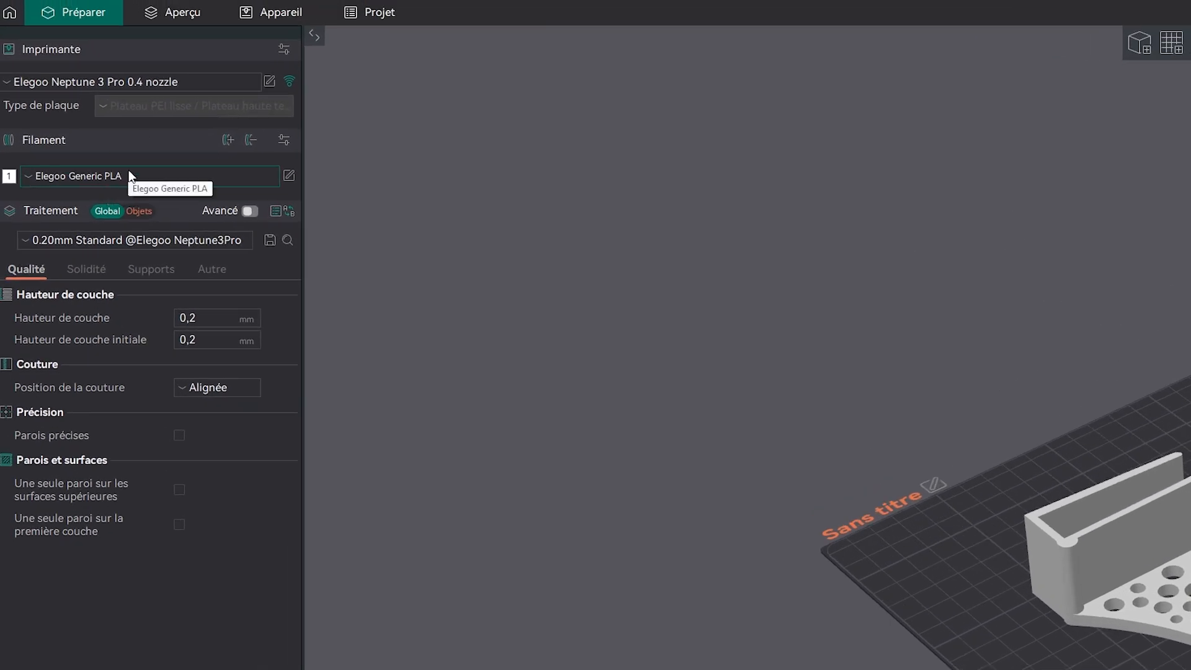
Open the Elegoo Generic PLA filament settings with advanced options shown and look over the retraction overrides under Forçage des réglages.
click(290, 176)
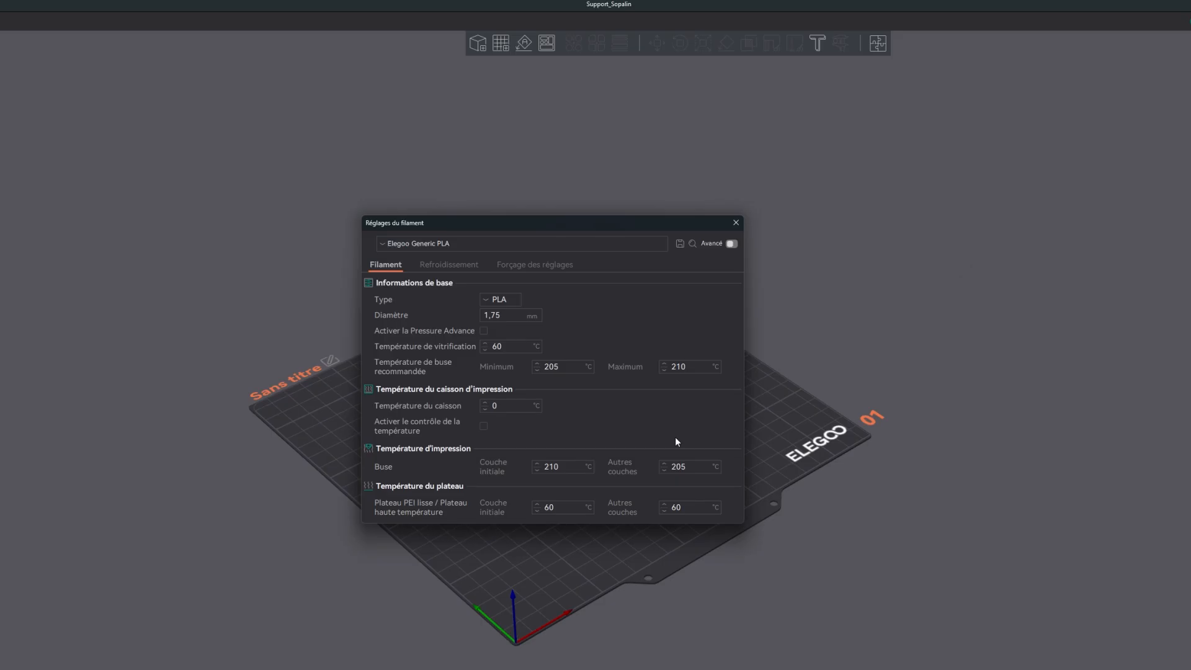
click(731, 244)
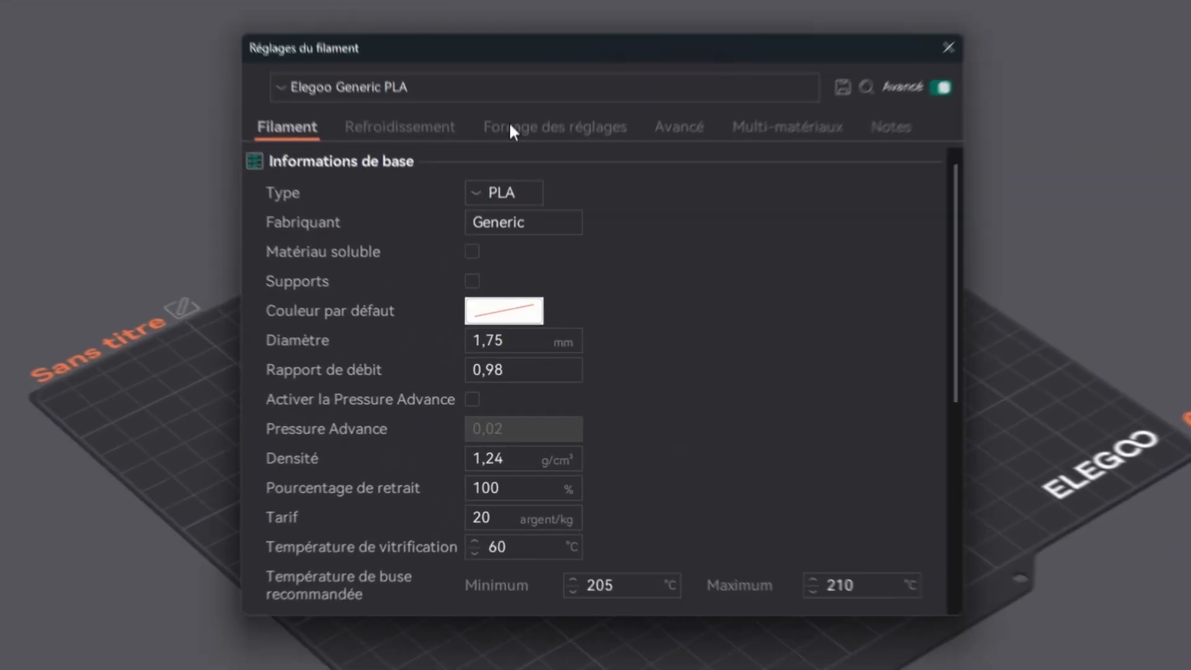
click(553, 124)
scroll(669, 255, down, 2)
scroll(669, 255, up, 2)
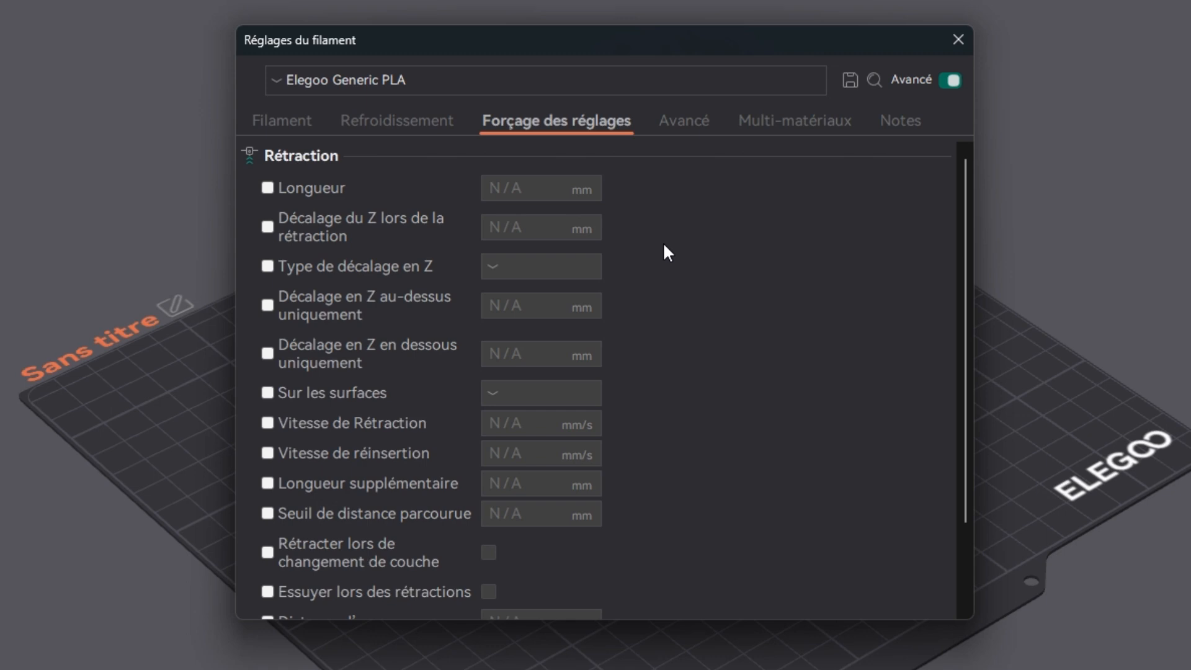
Enable the filament overrides for retraction length at 0,8 mm and Z offset during retraction at 0,4 mm.
click(267, 187)
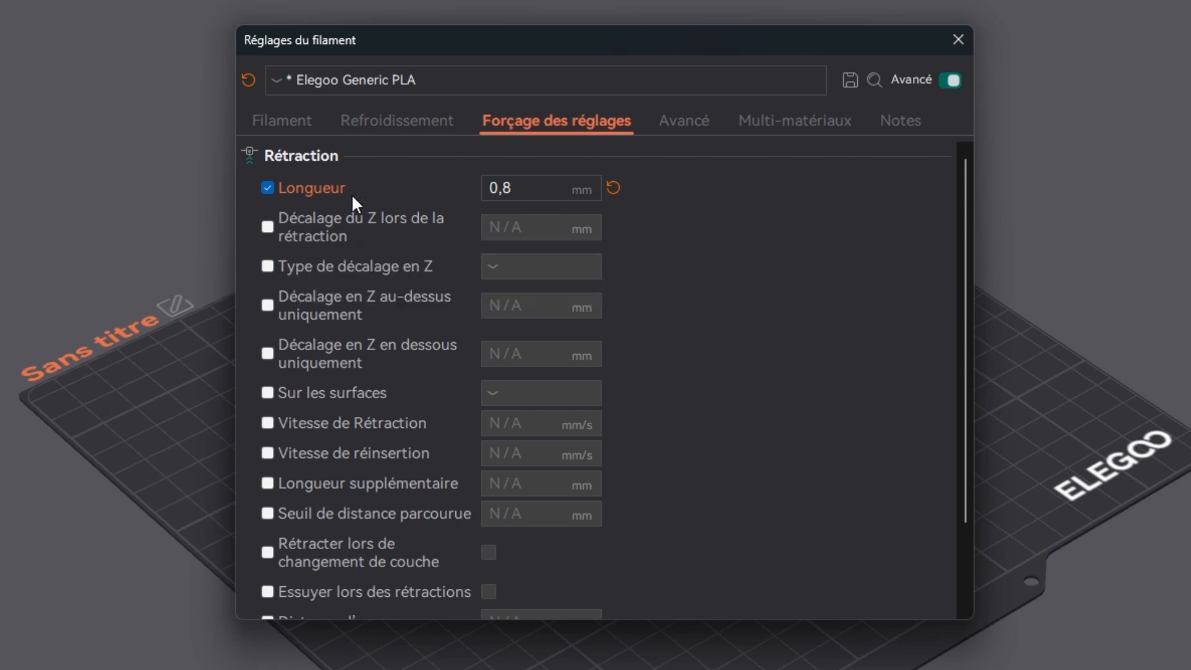
drag(512, 188, 418, 212)
click(539, 193)
click(266, 227)
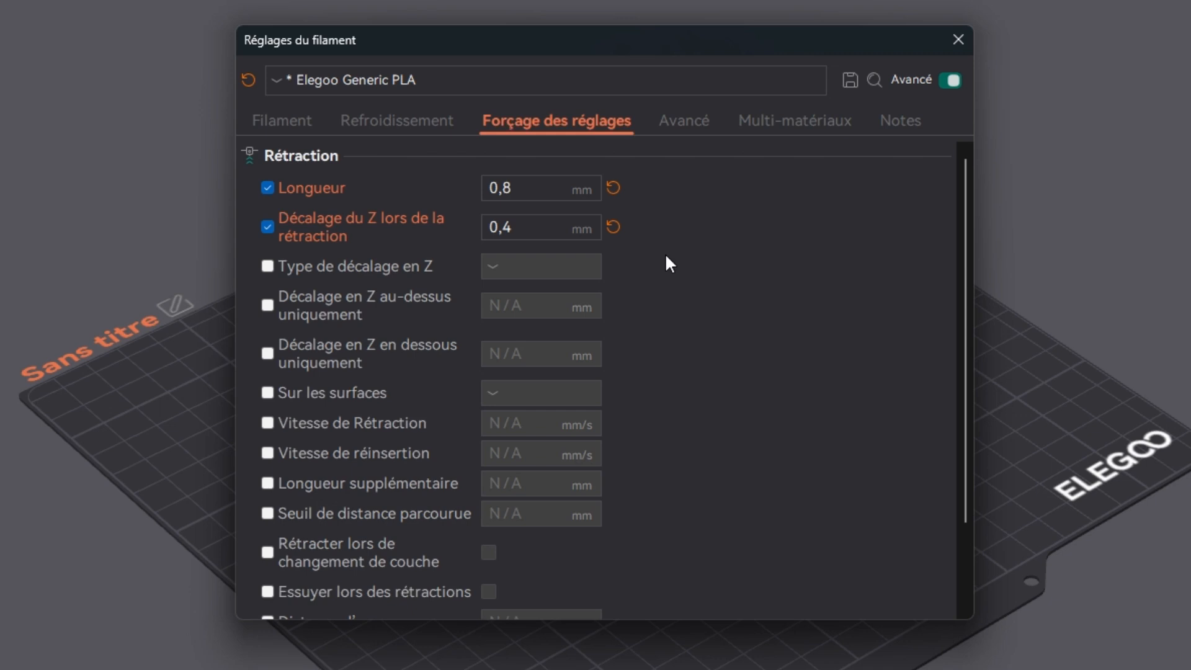
Enable the filament overrides for Longueur supplémentaire at 0 mm and Rétracter lors de changement de couche.
scroll(664, 327, down, 2)
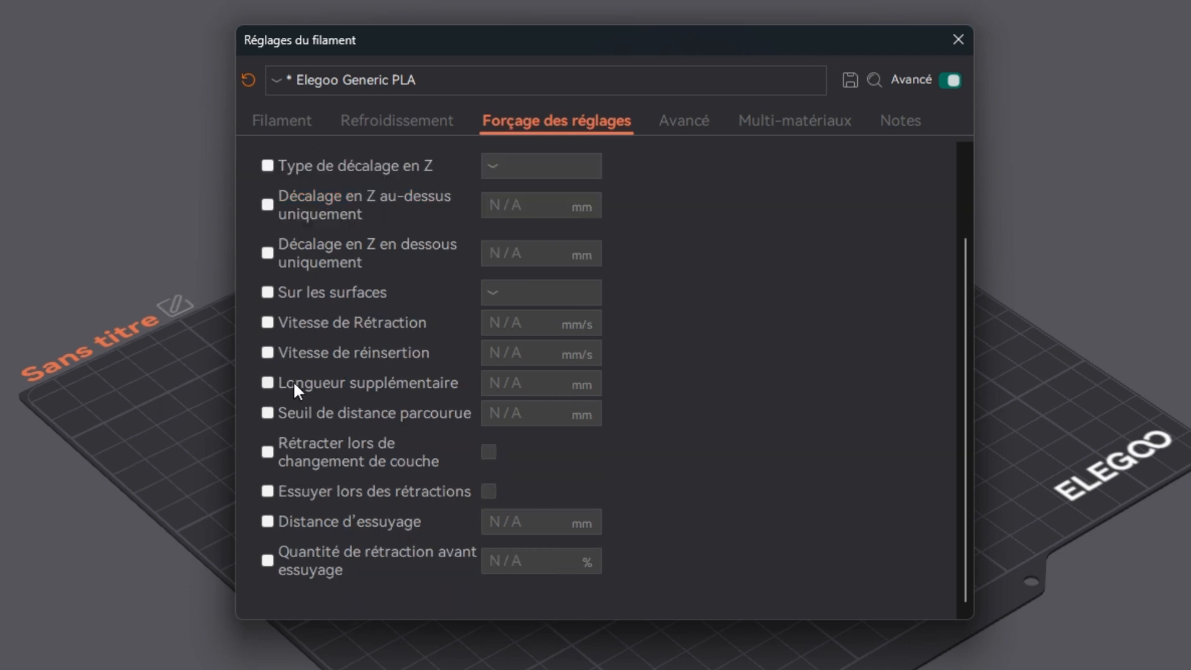
click(267, 385)
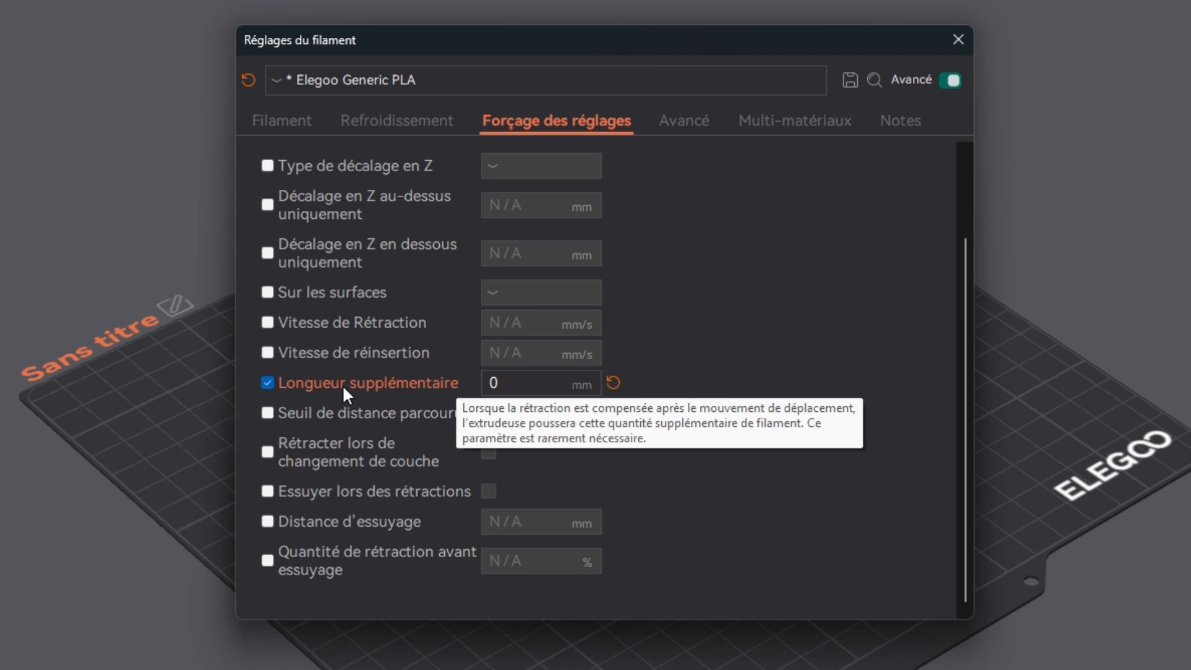
mouse_move(324, 415)
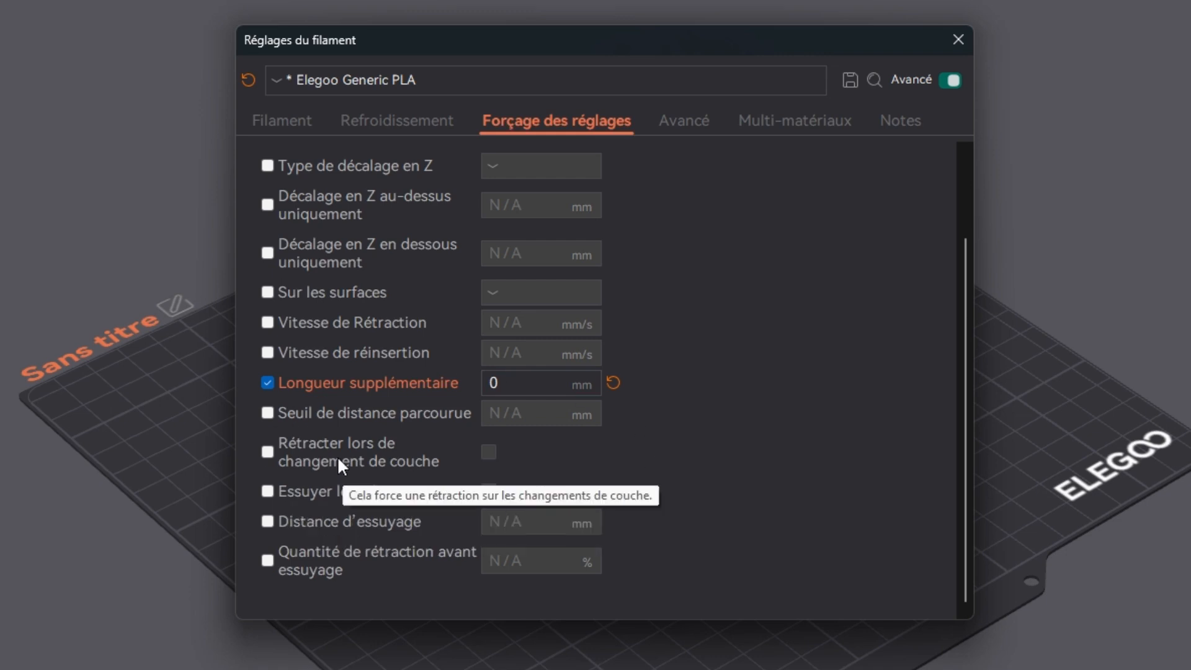
click(267, 454)
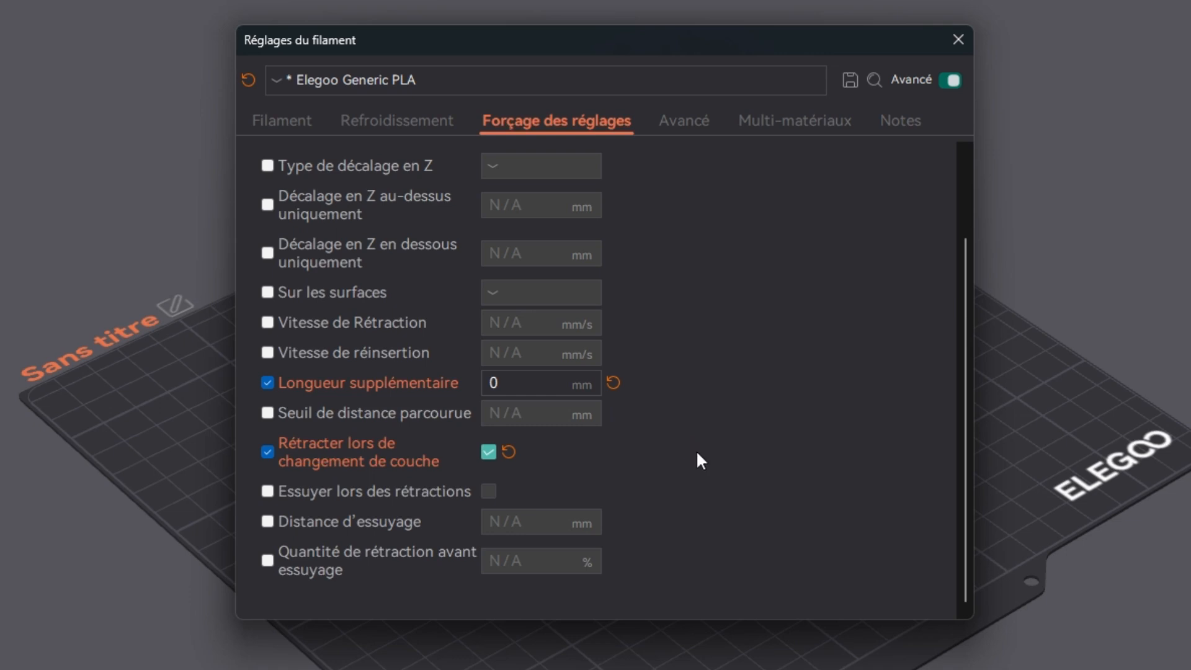
scroll(331, 398, up, 2)
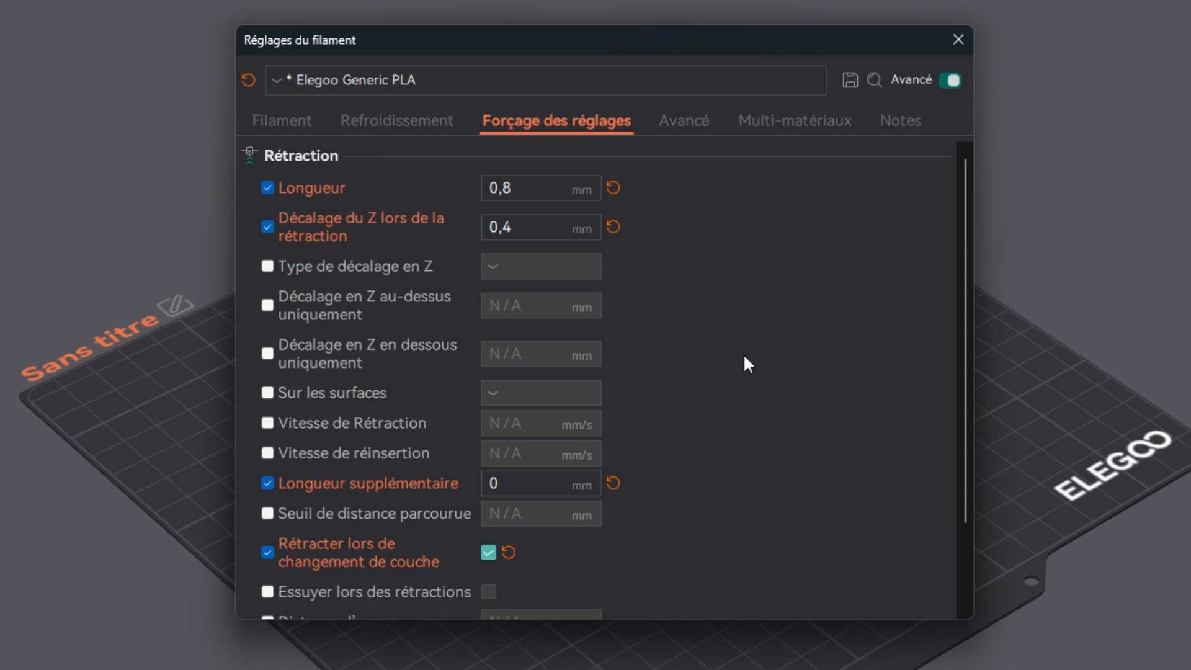
mouse_move(534, 240)
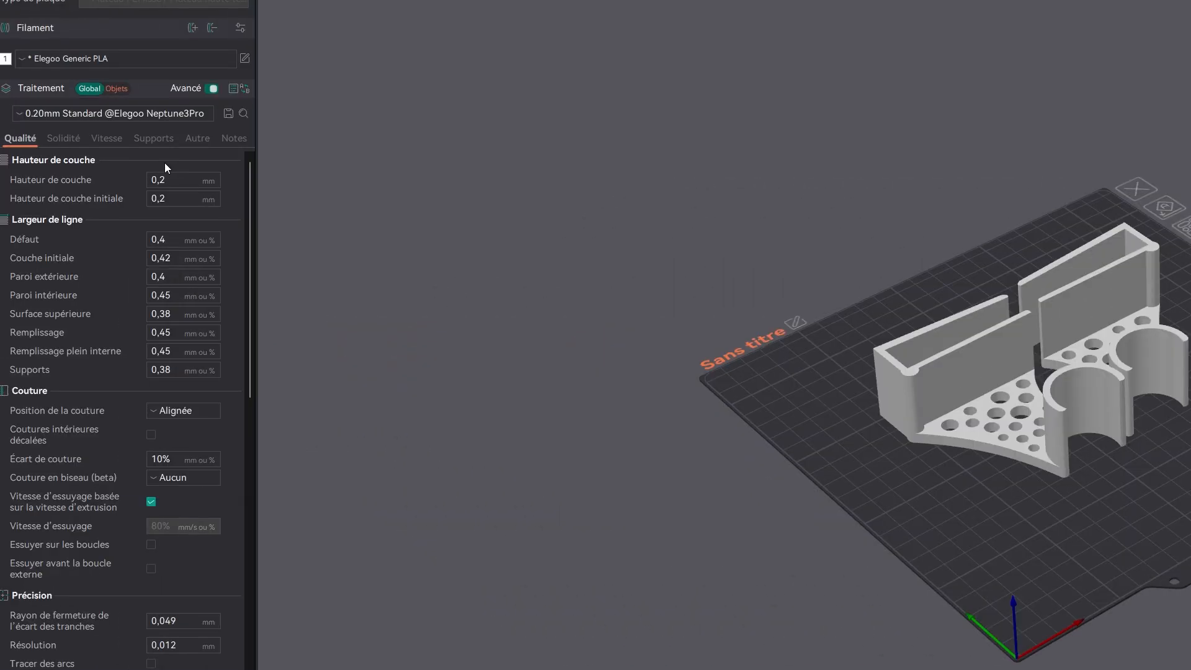
Show the Autre process settings alongside a closer toolpath preview of both holders and their skirt.
click(198, 138)
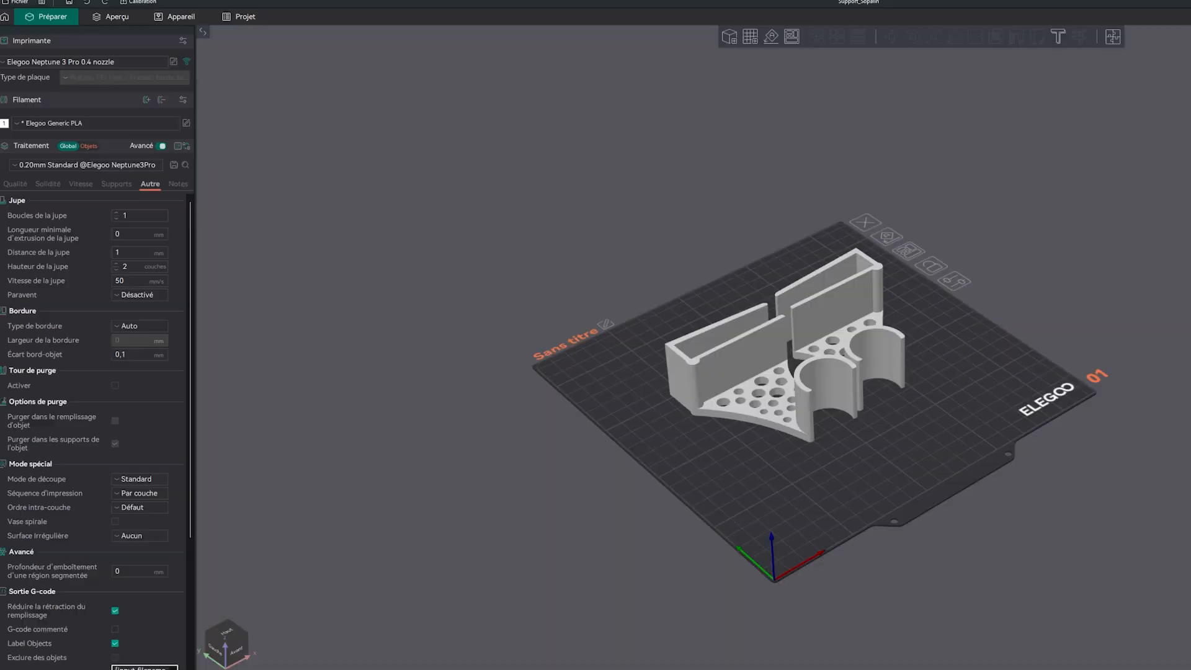
key(Tab)
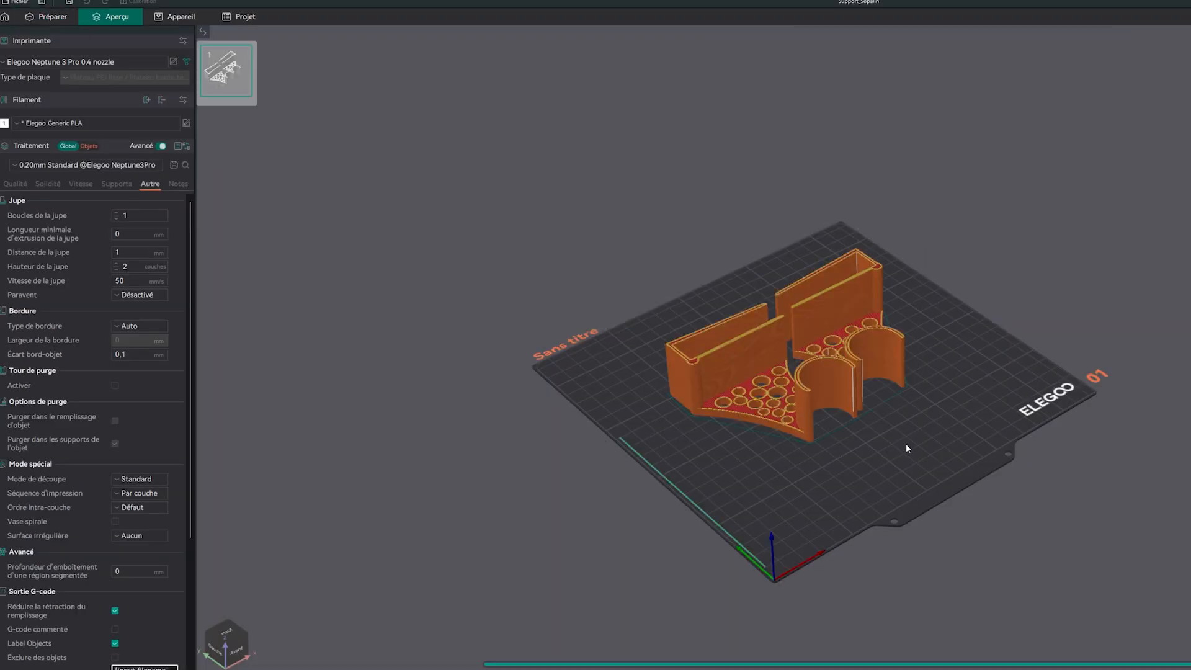
scroll(792, 479, up, 10)
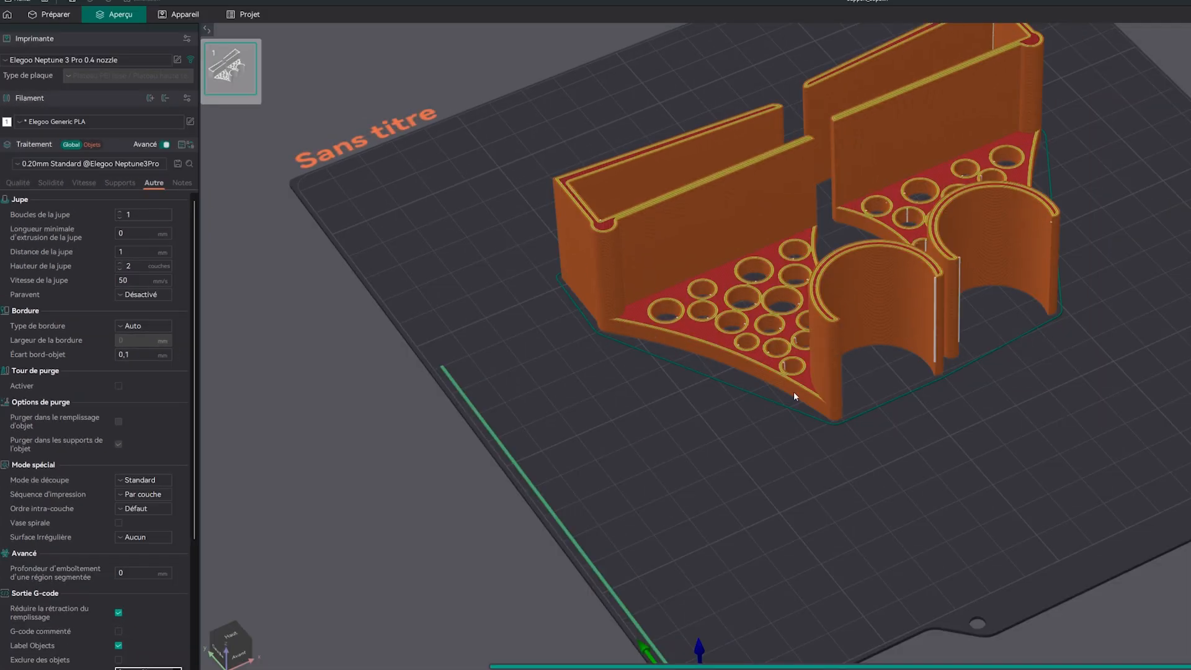
Set the brim type to Bordure extérieure uniquement and the brim width to 5 mm.
click(132, 325)
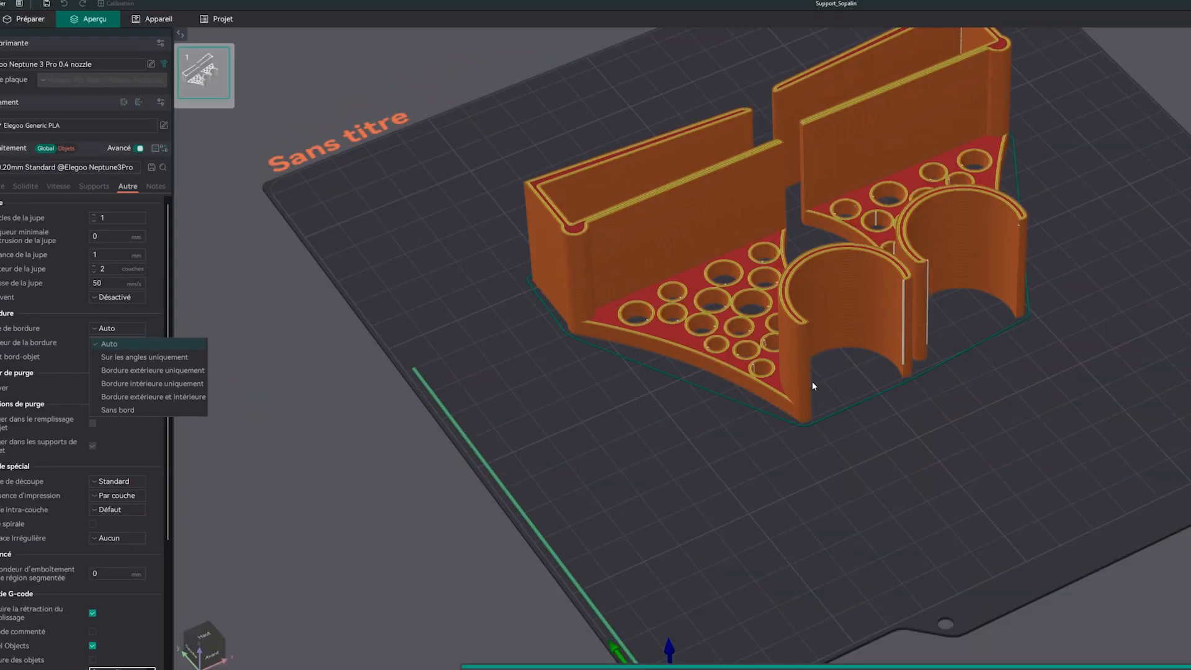
drag(995, 376, 978, 406)
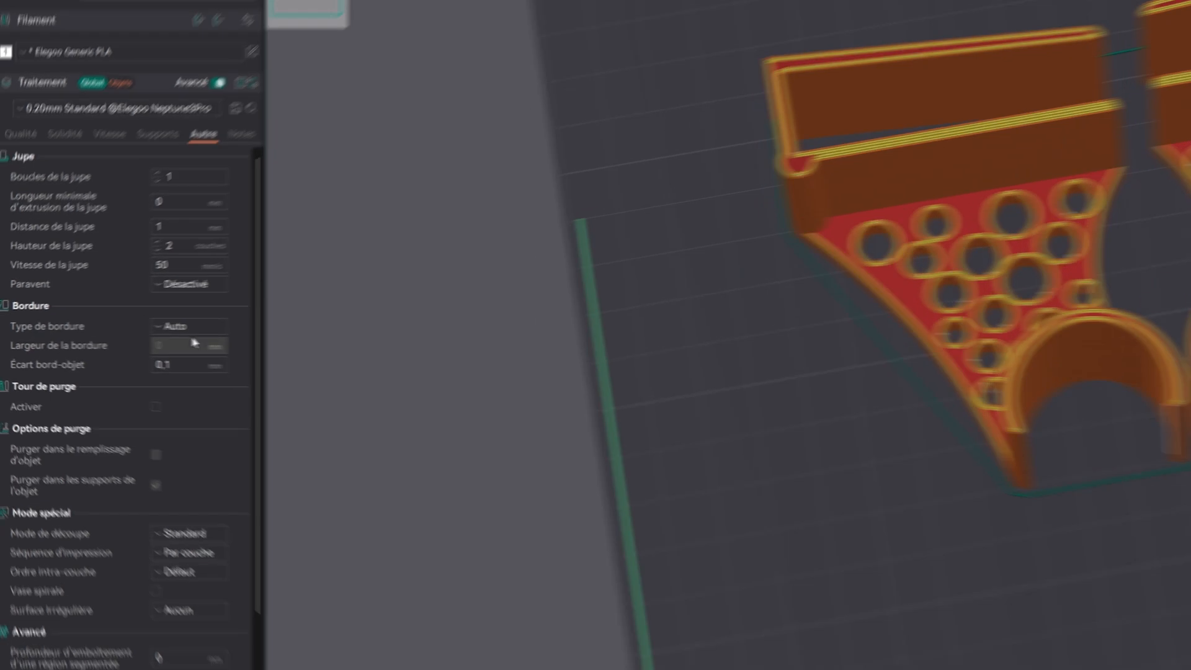
click(187, 325)
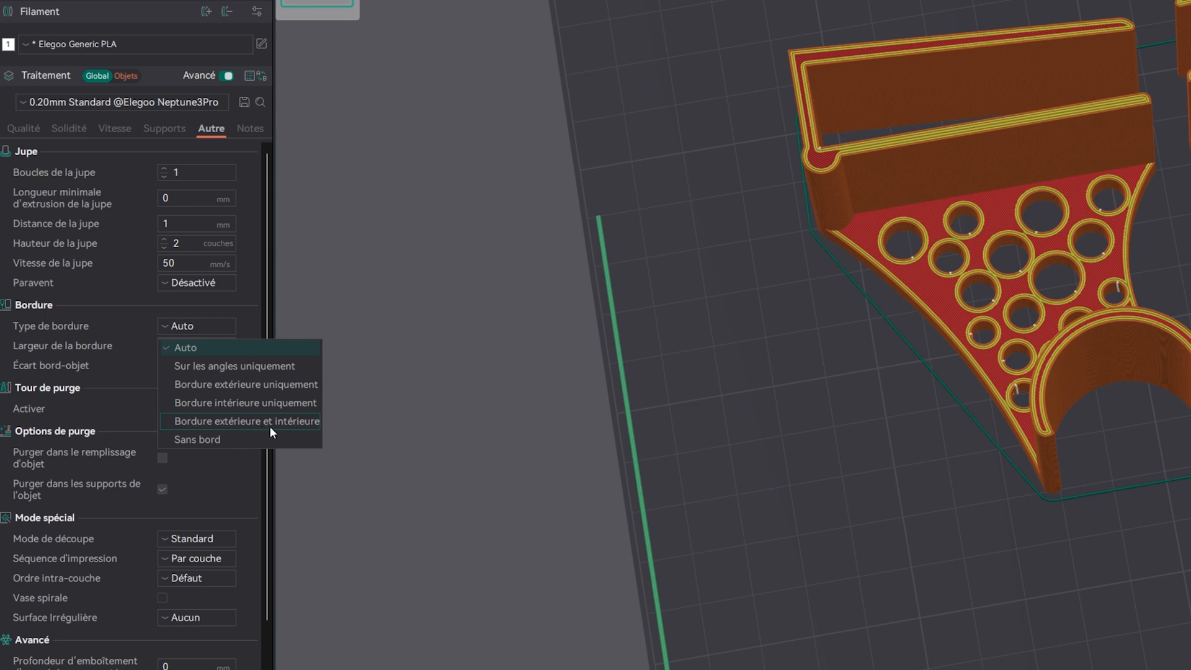
click(196, 384)
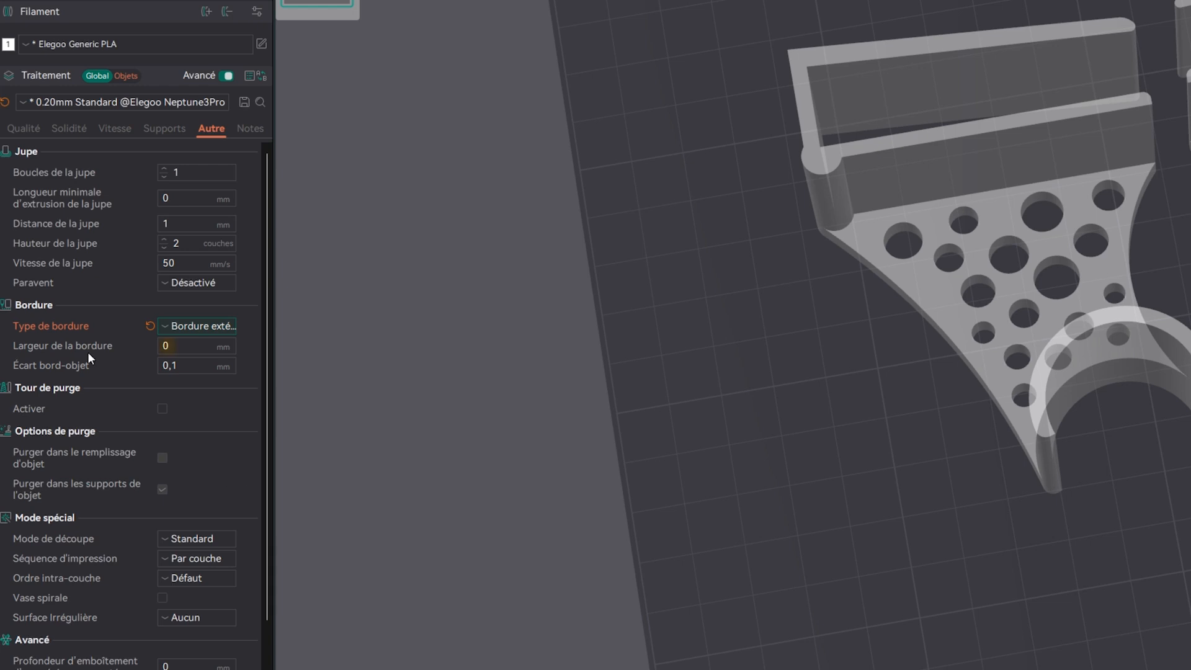
click(161, 347)
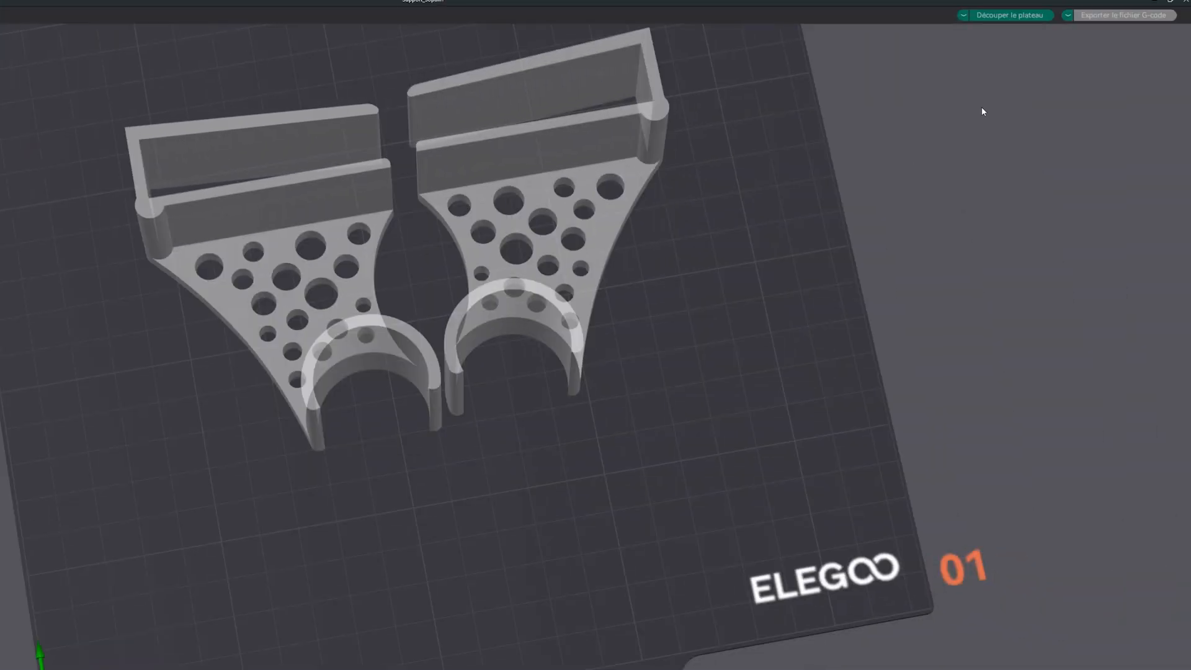
Slice the plate and examine the outer brim around the base of the front holder's curved arm up close.
click(1032, 12)
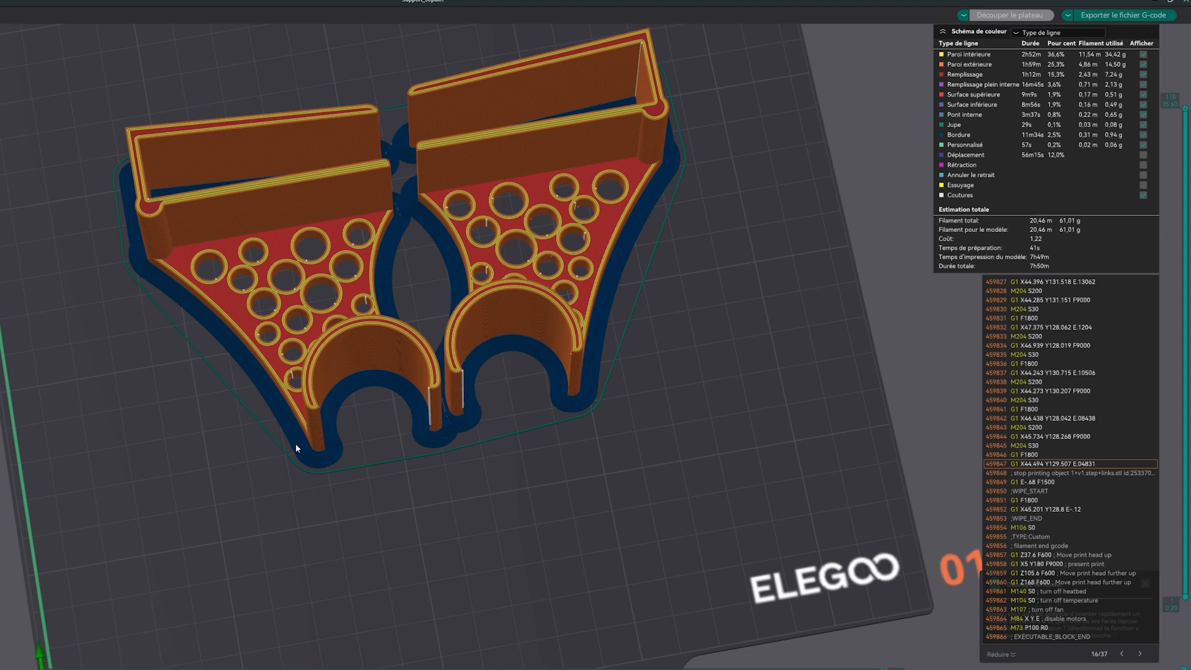
scroll(279, 483, up, 6)
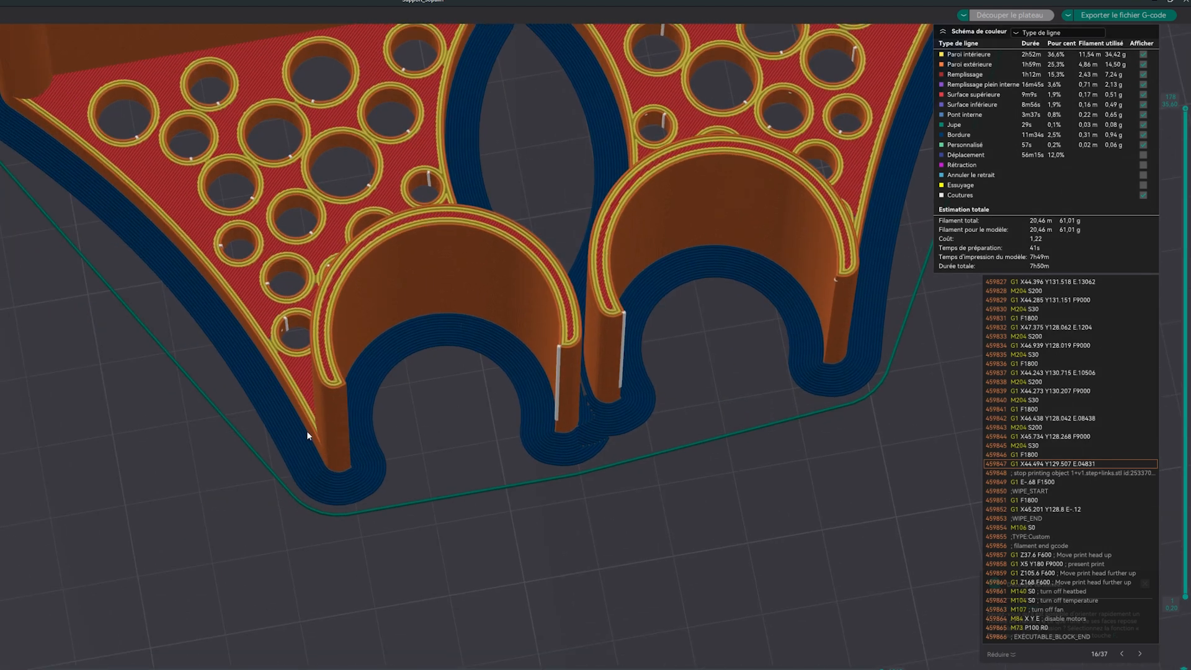
scroll(381, 506, up, 10)
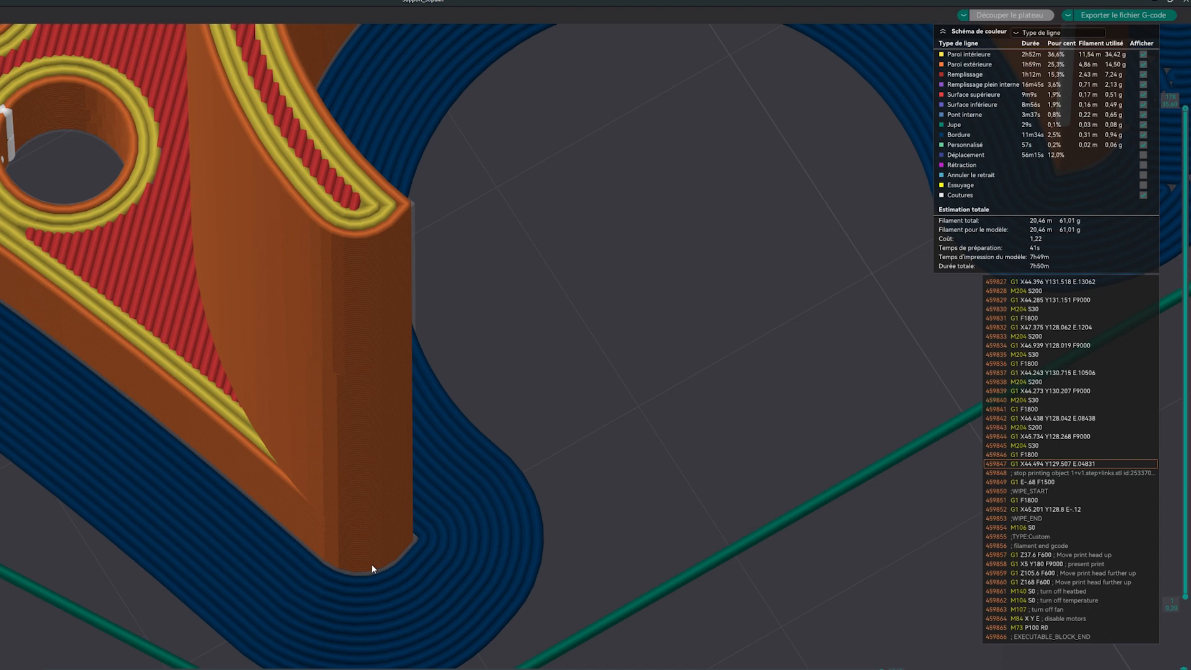
scroll(372, 568, down, 5)
drag(407, 532, 114, 391)
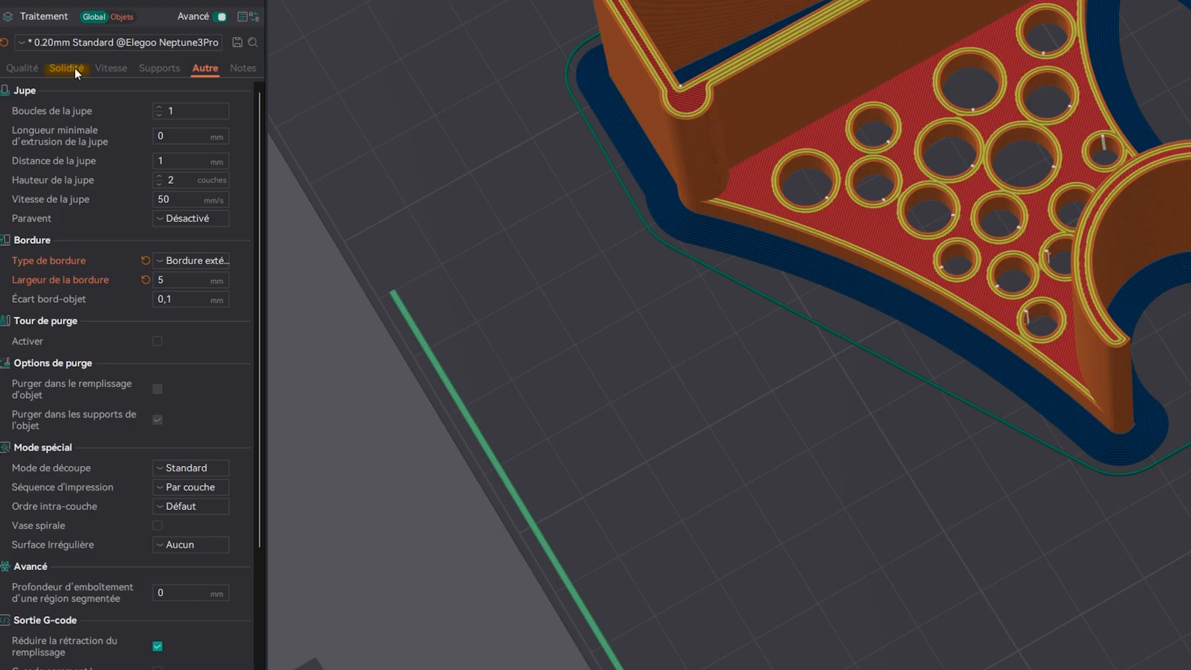
Open the Solidité process settings and examine the line pattern on the holder's bottom surface from below.
click(62, 68)
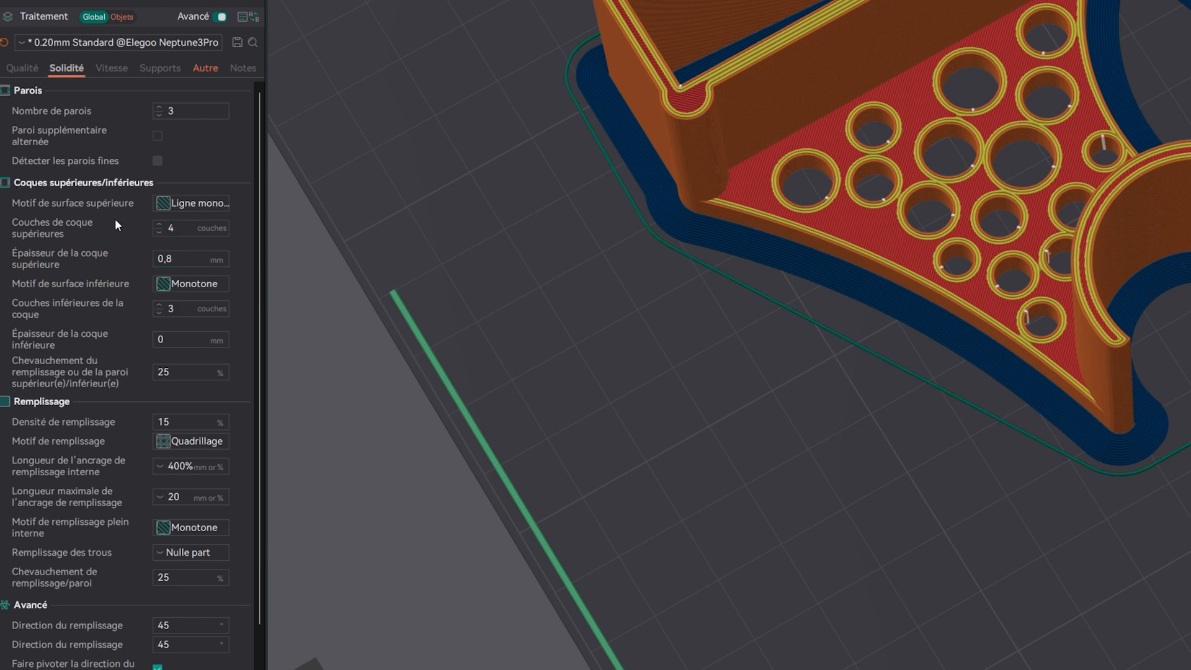
mouse_move(102, 211)
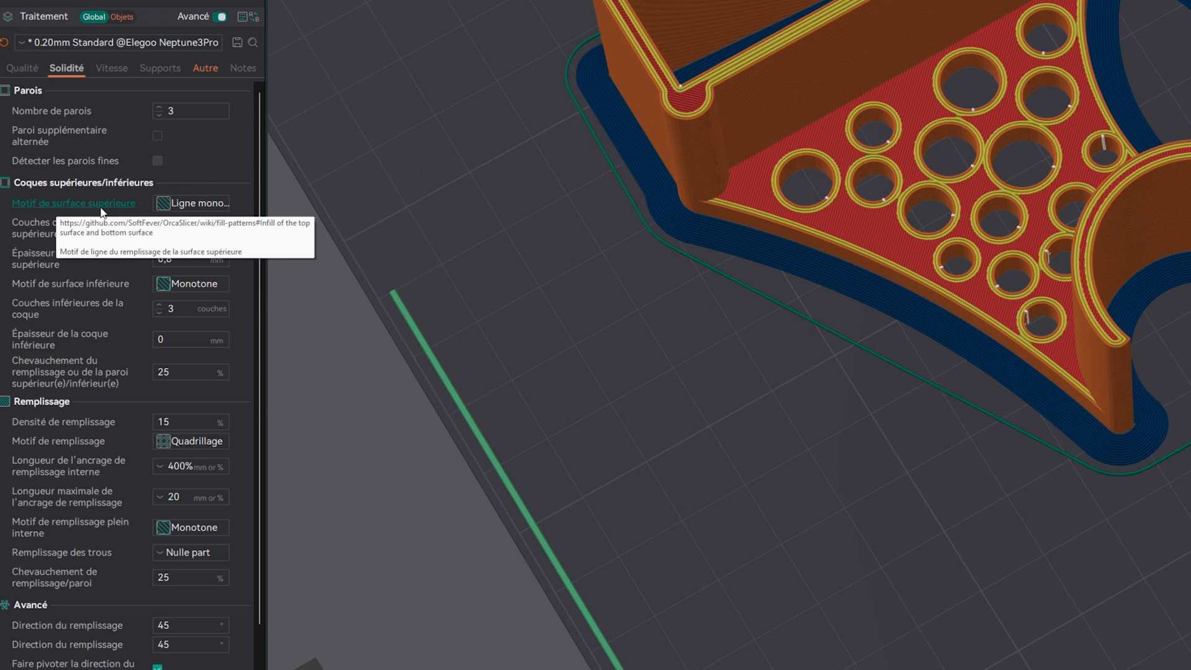
drag(928, 366, 959, 281)
scroll(1047, 246, up, 3)
right_drag(1047, 245, 1124, 352)
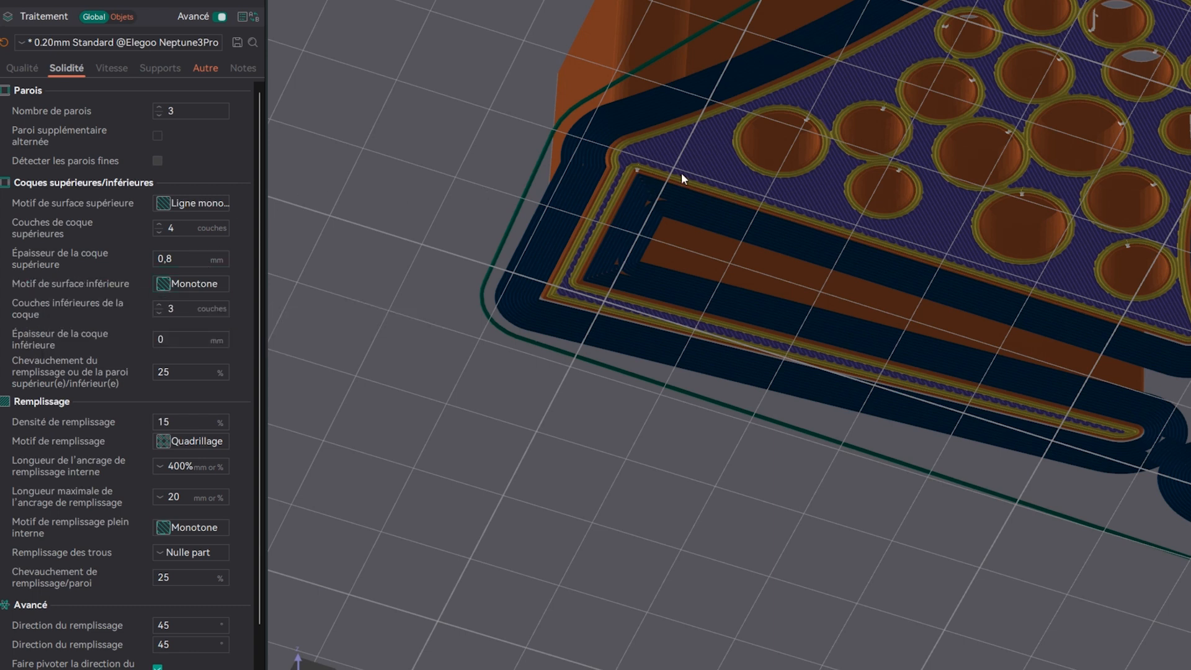
scroll(738, 169, up, 5)
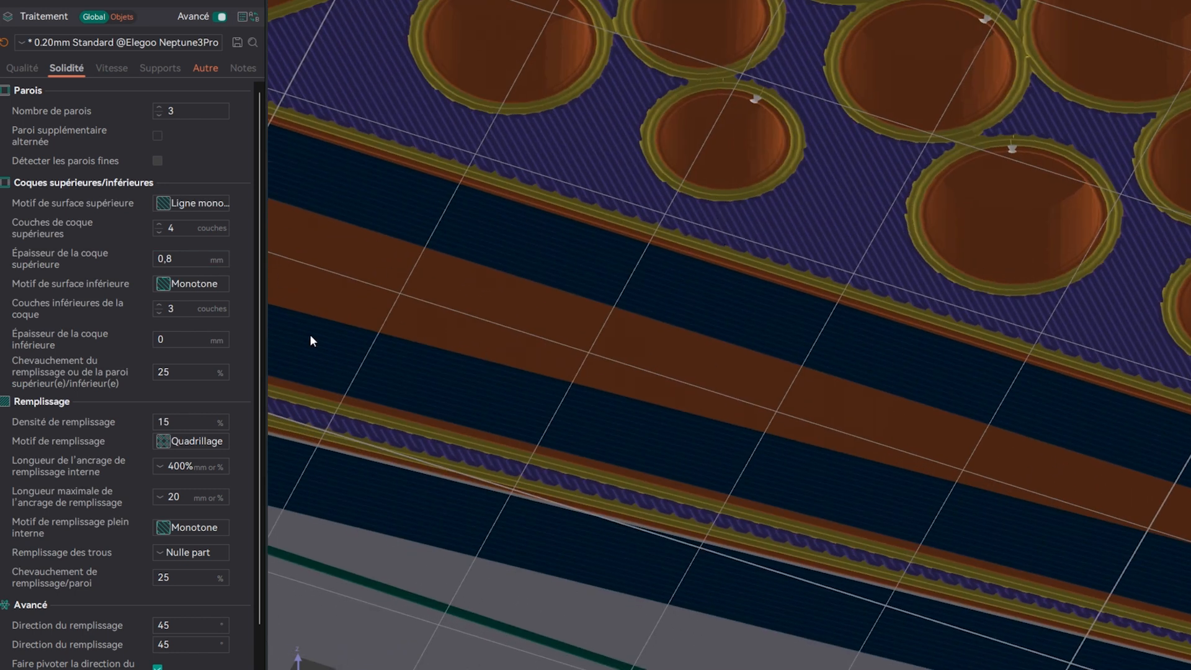
Set the bottom surface pattern to Concentrique and check the resliced holder's underside in the preview.
click(192, 283)
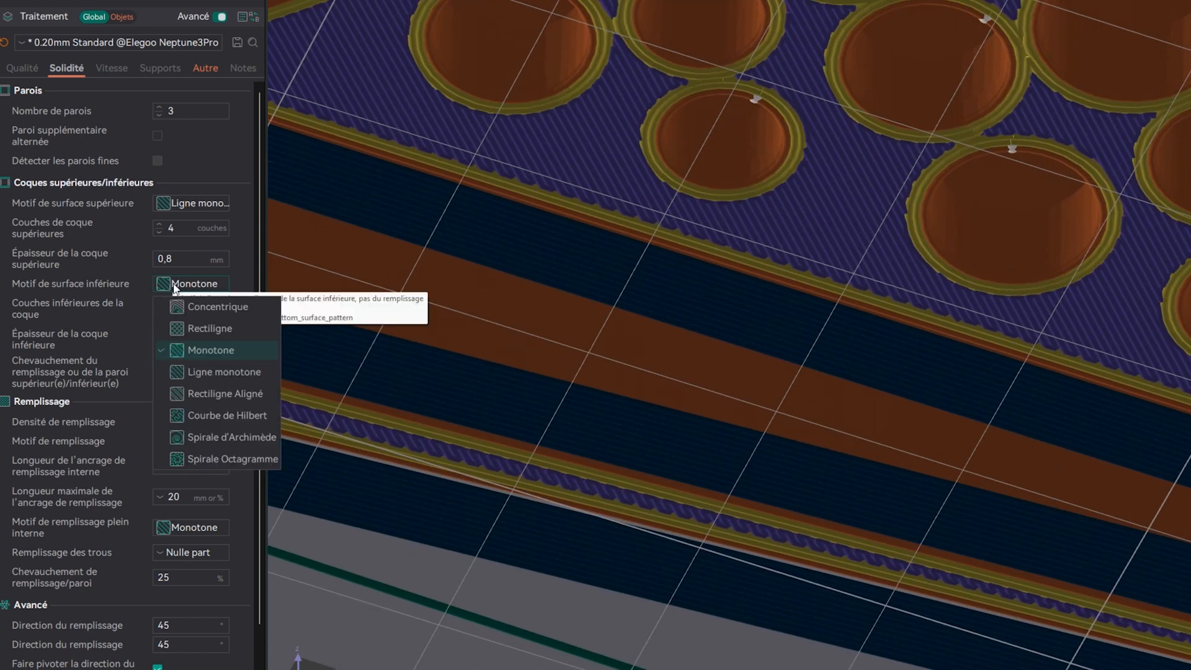
click(196, 305)
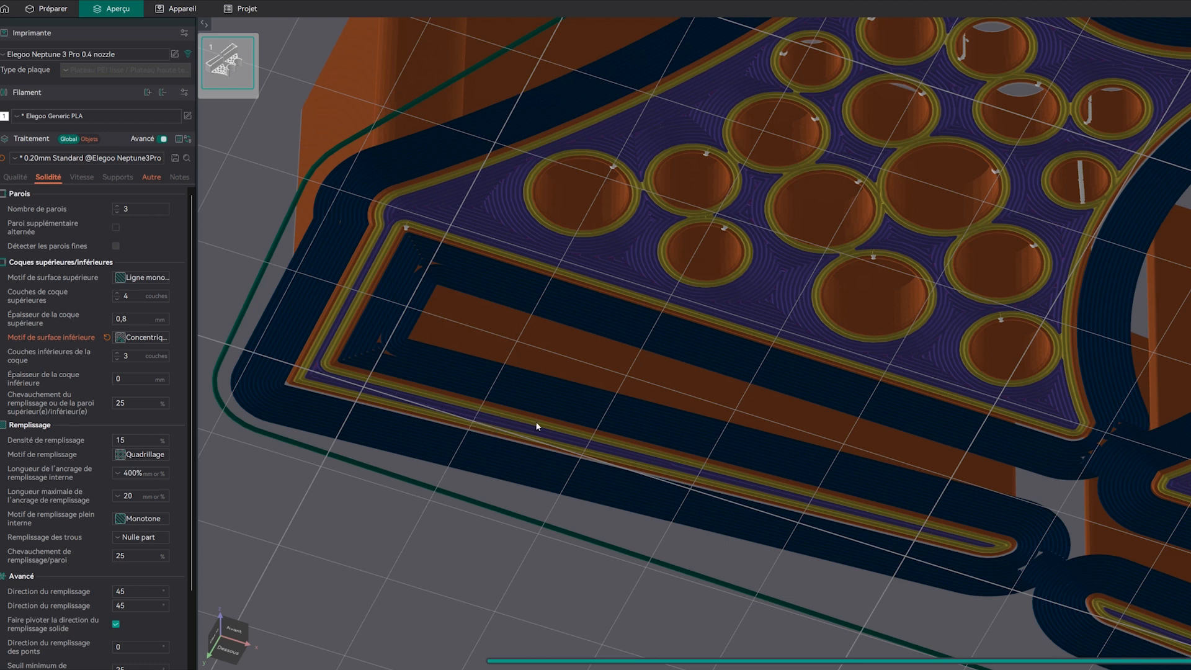
drag(314, 385, 580, 309)
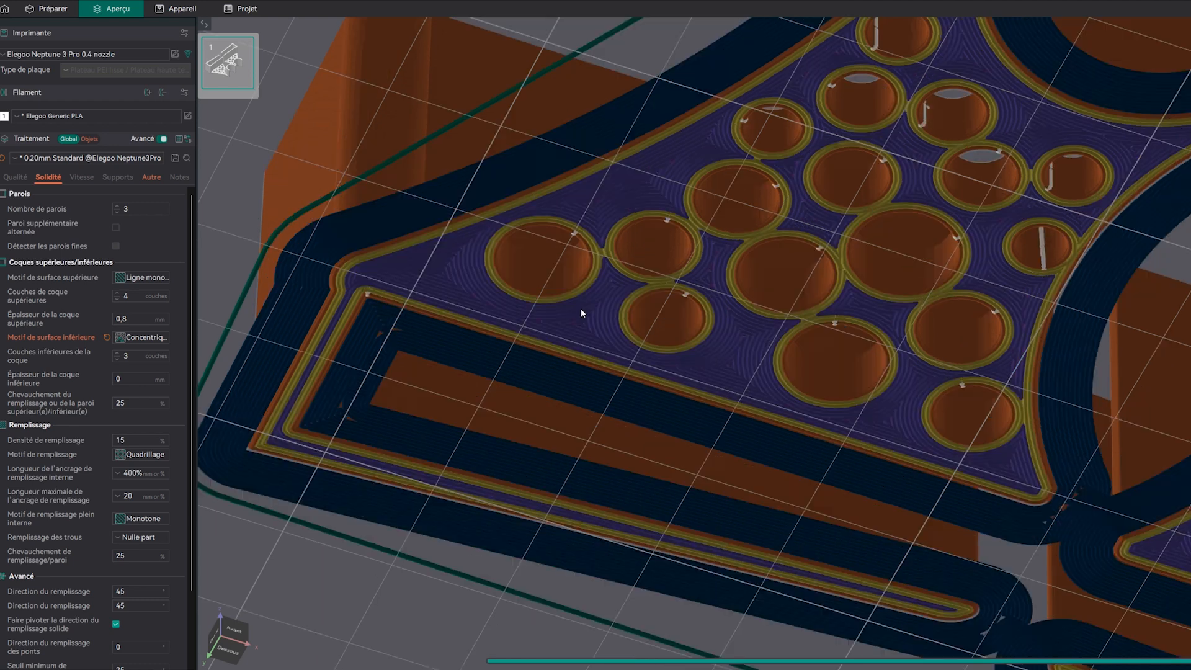
scroll(616, 315, down, 6)
drag(730, 230, 771, 259)
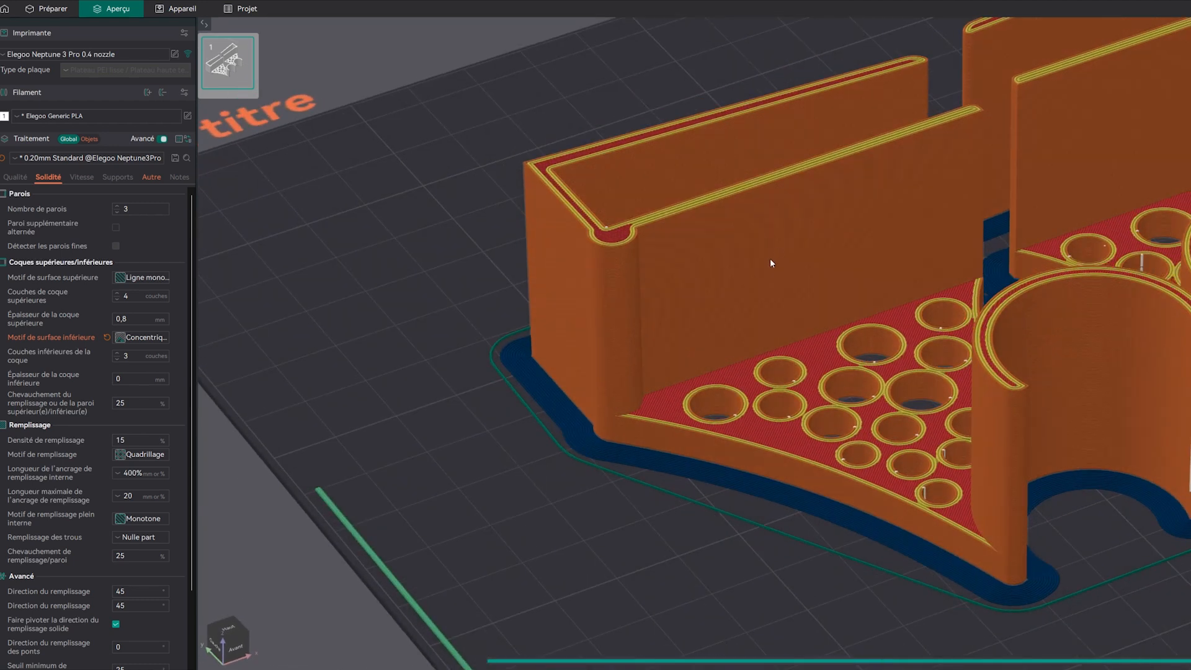
scroll(701, 323, down, 5)
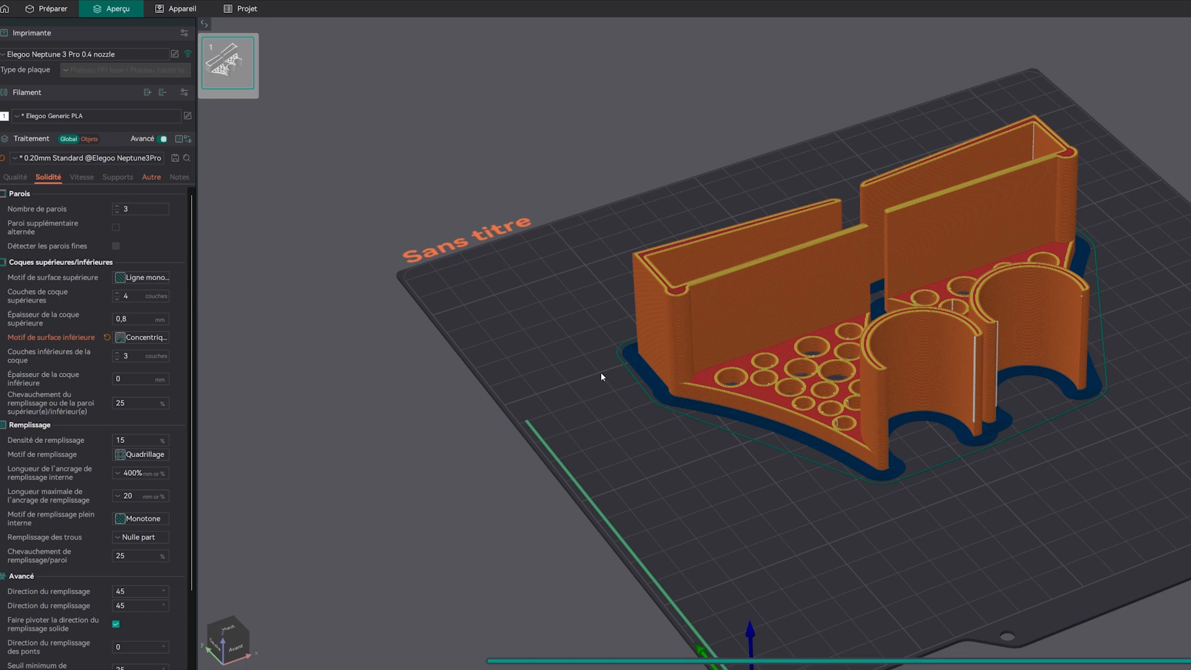
scroll(601, 371, down, 5)
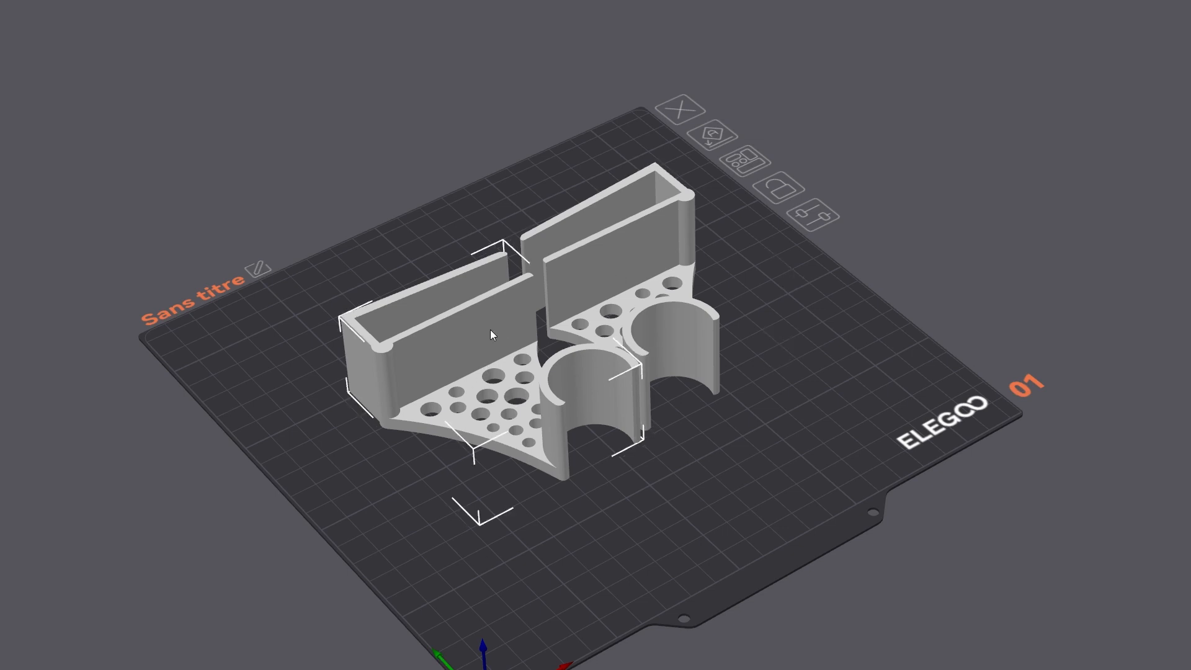
Mirror the front holder along the X axis.
drag(601, 508, 600, 480)
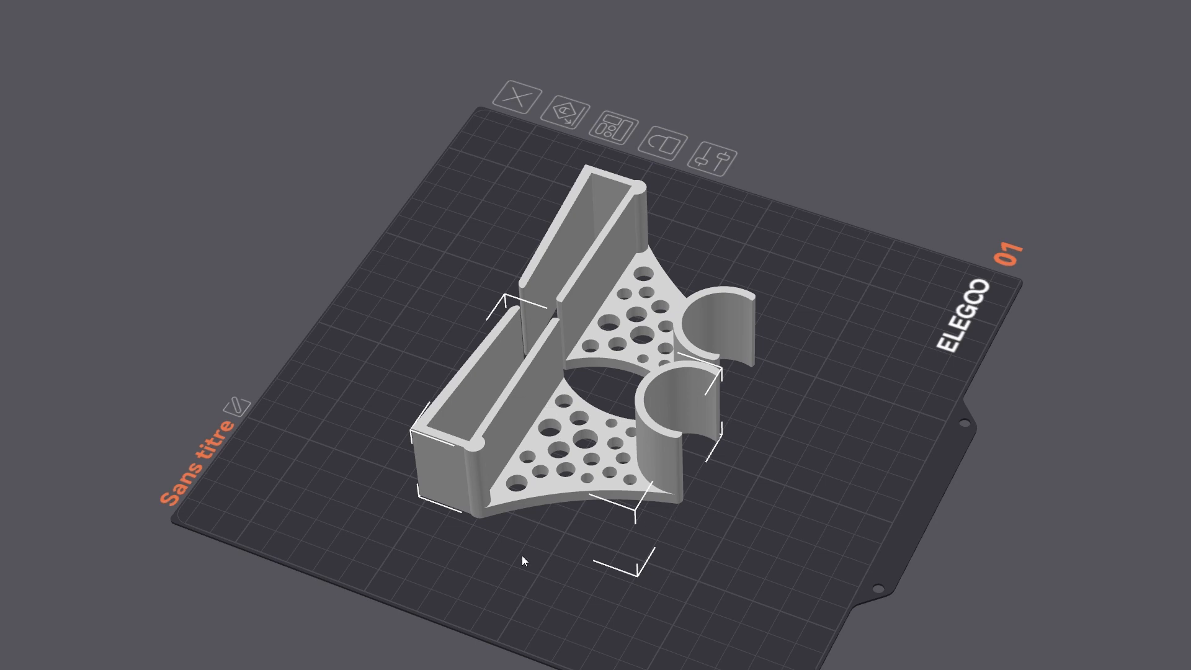
right_click(523, 411)
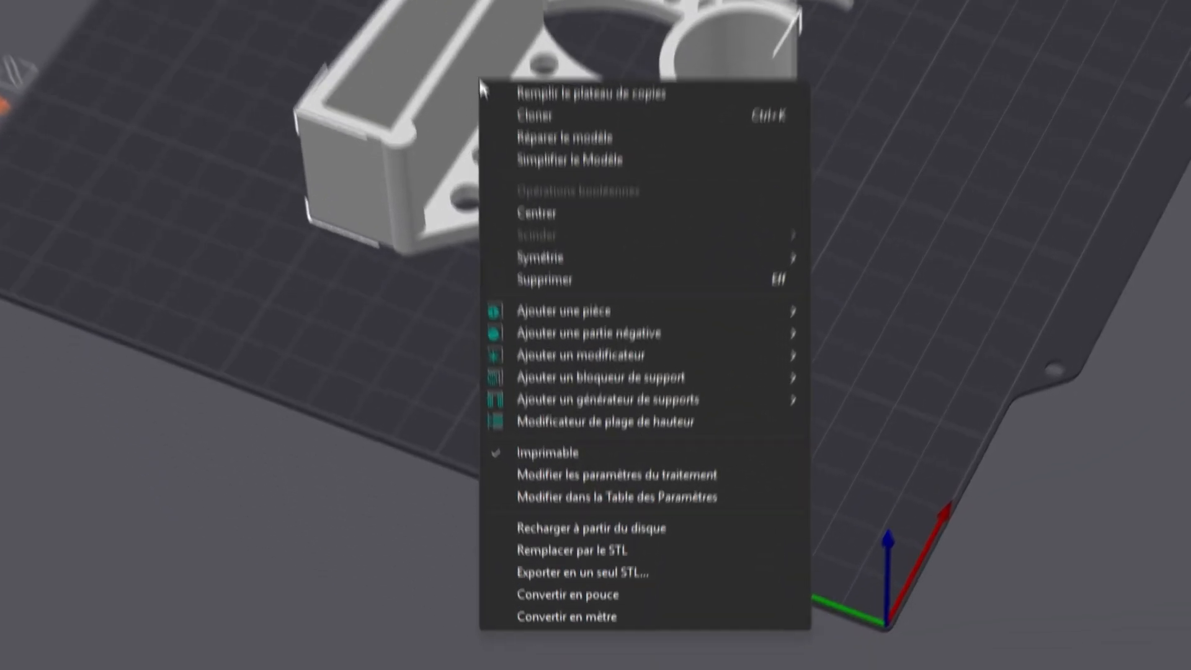
mouse_move(557, 262)
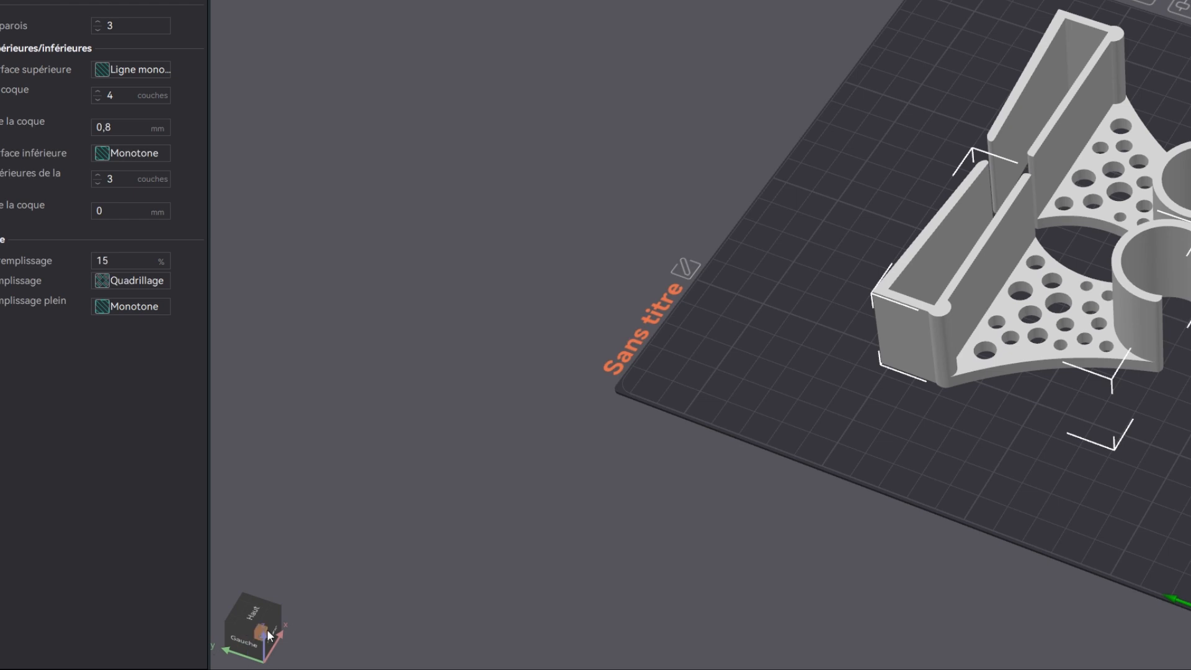
drag(295, 626, 367, 622)
mouse_move(420, 576)
mouse_down()
mouse_move(404, 574)
mouse_move(406, 592)
mouse_up()
right_click(995, 249)
mouse_move(1054, 366)
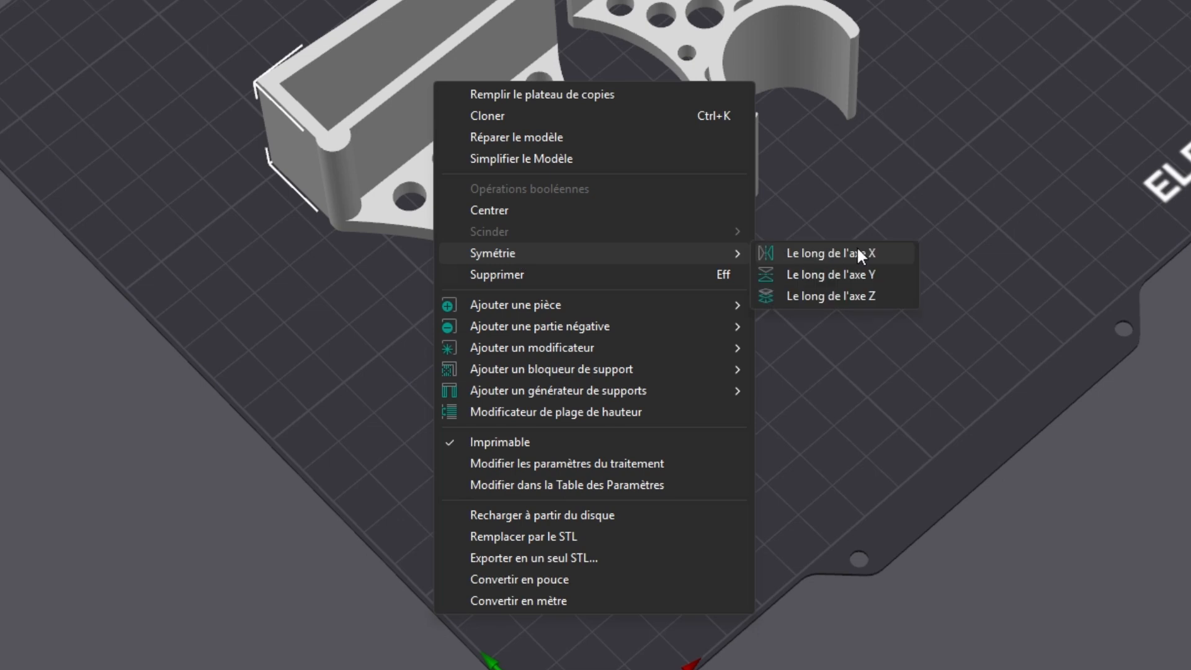
click(857, 248)
Check the mirrored front holder from several angles and undo the mirroring.
mouse_move(659, 537)
mouse_down()
mouse_move(696, 516)
mouse_move(673, 535)
mouse_up()
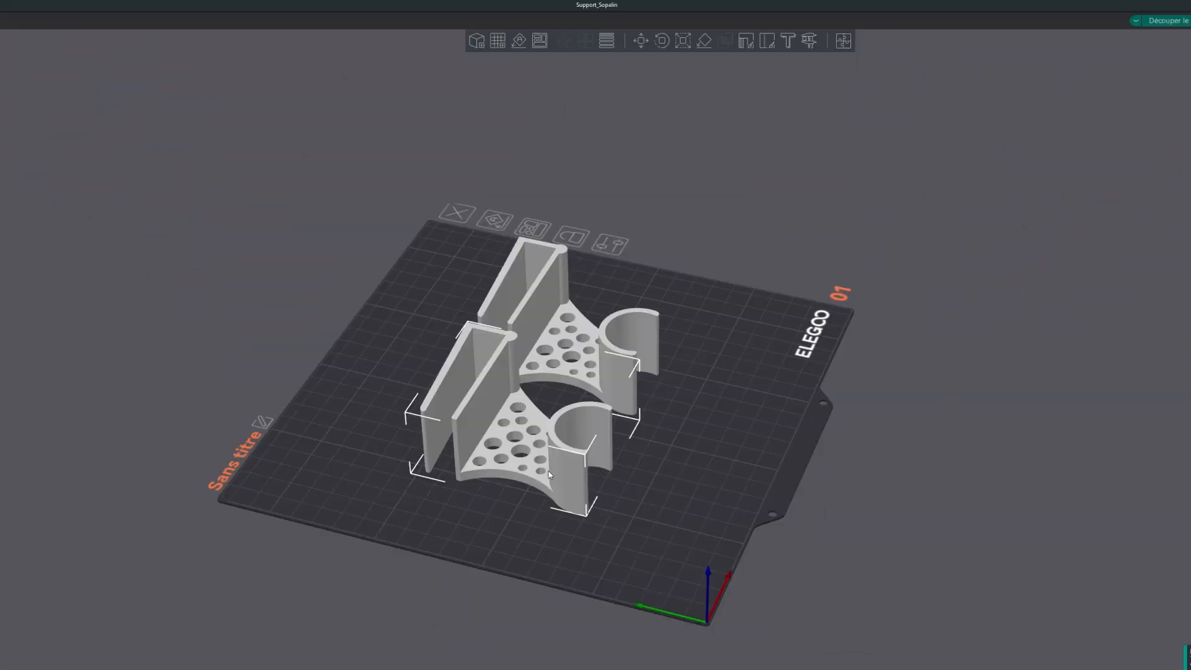
drag(549, 471, 779, 444)
drag(946, 530, 903, 557)
drag(768, 404, 780, 371)
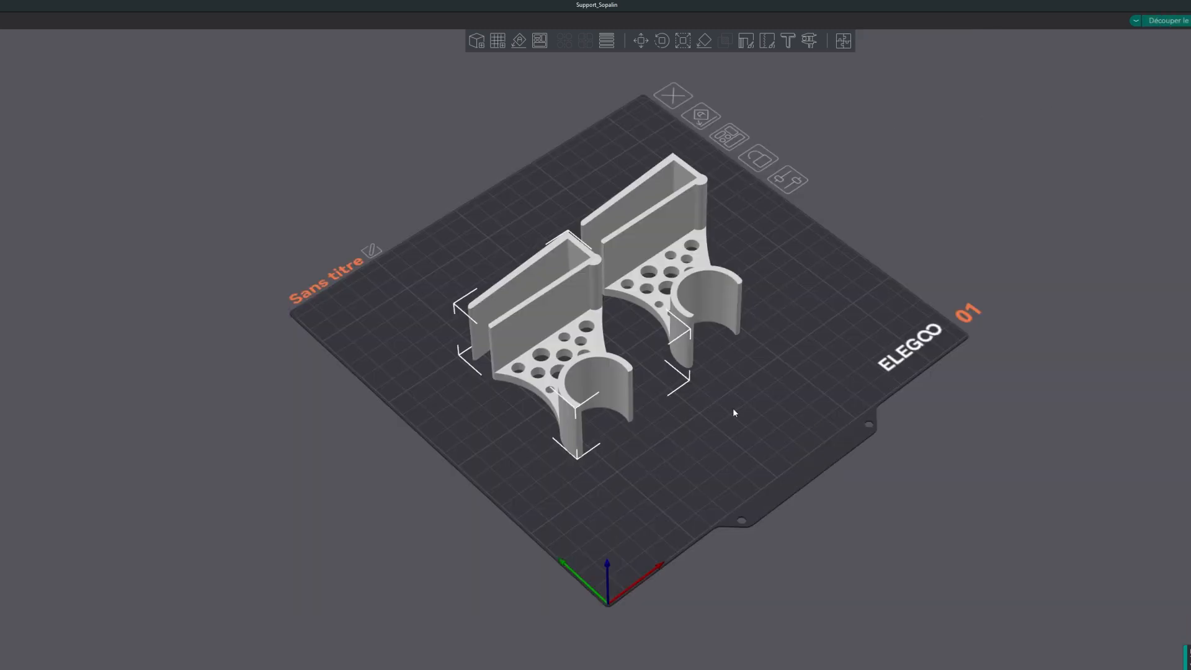
drag(733, 408, 746, 414)
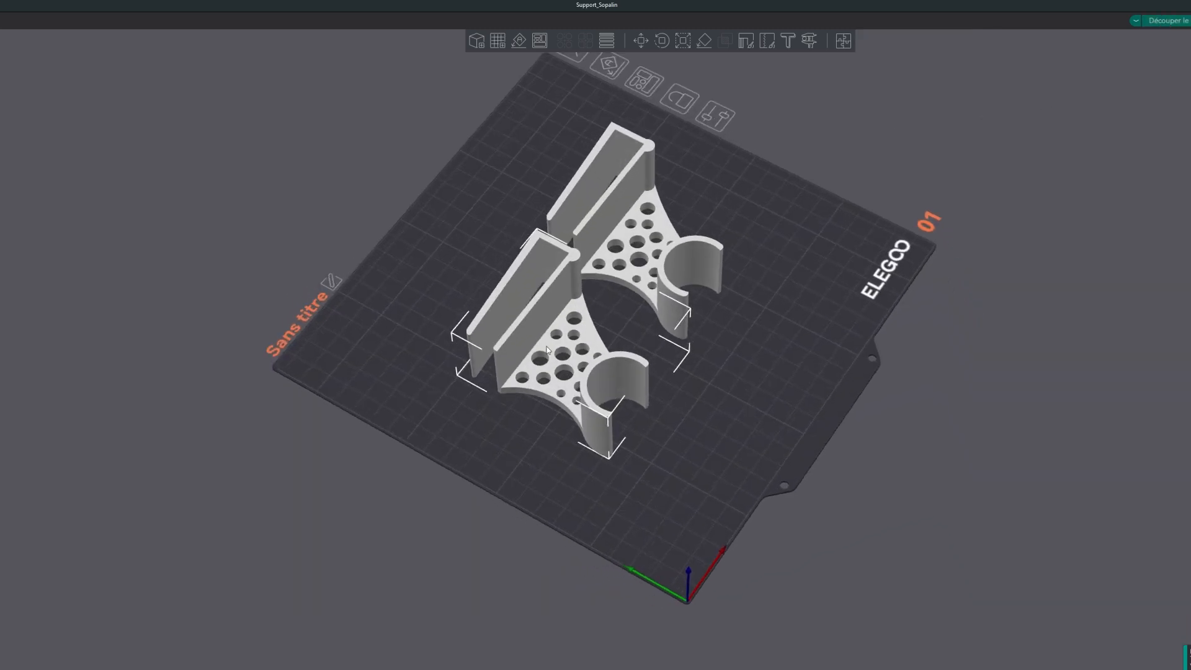
key(ctrl+z)
key(ctrl+z)
key(ctrl+z)
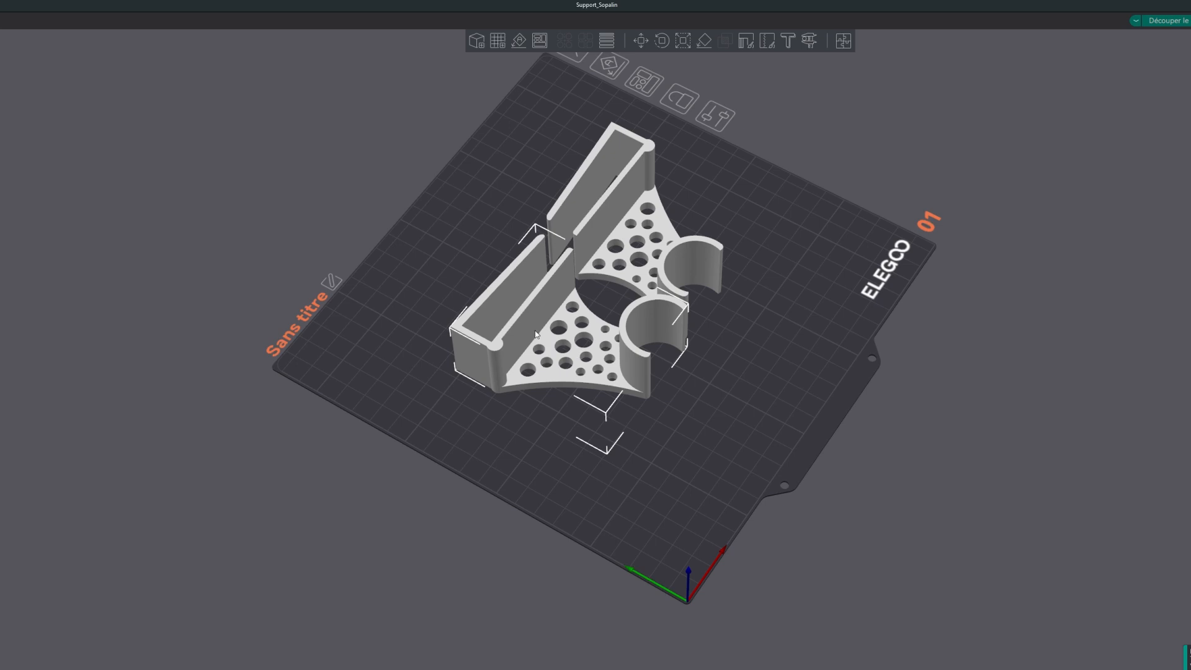
key(ctrl+z)
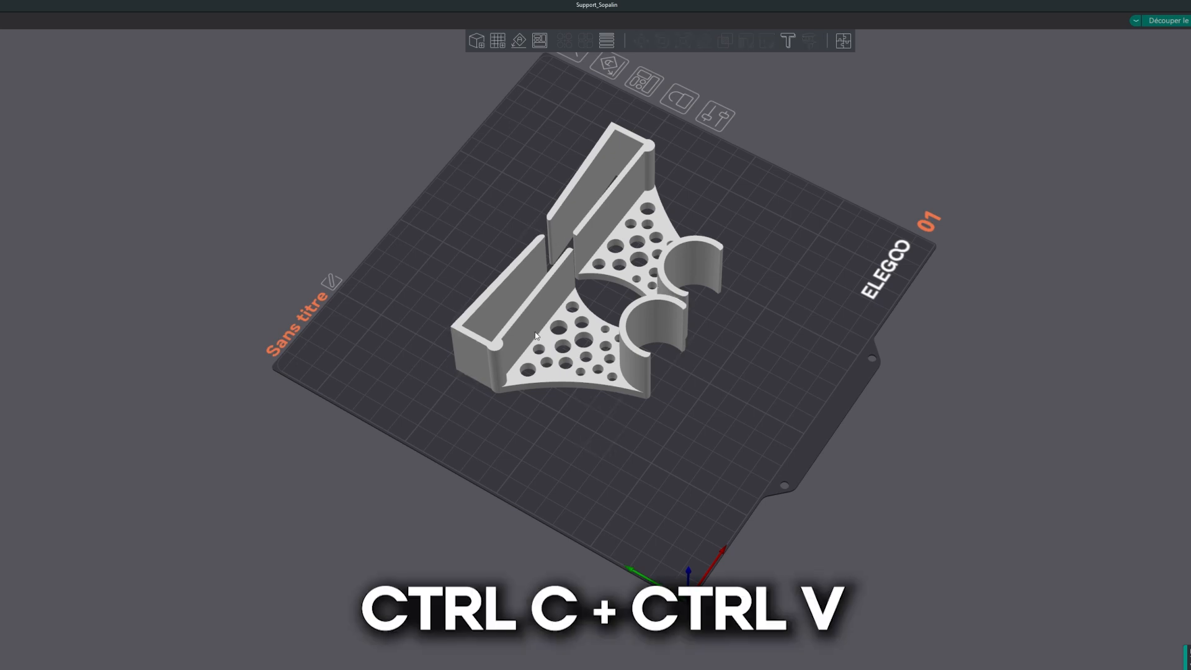
Duplicate the front holder by copy and paste, and place the copy on the free plate area beside its curved arm.
click(536, 336)
key(ctrl+c)
key(ctrl+v)
drag(565, 349, 755, 391)
right_click(766, 387)
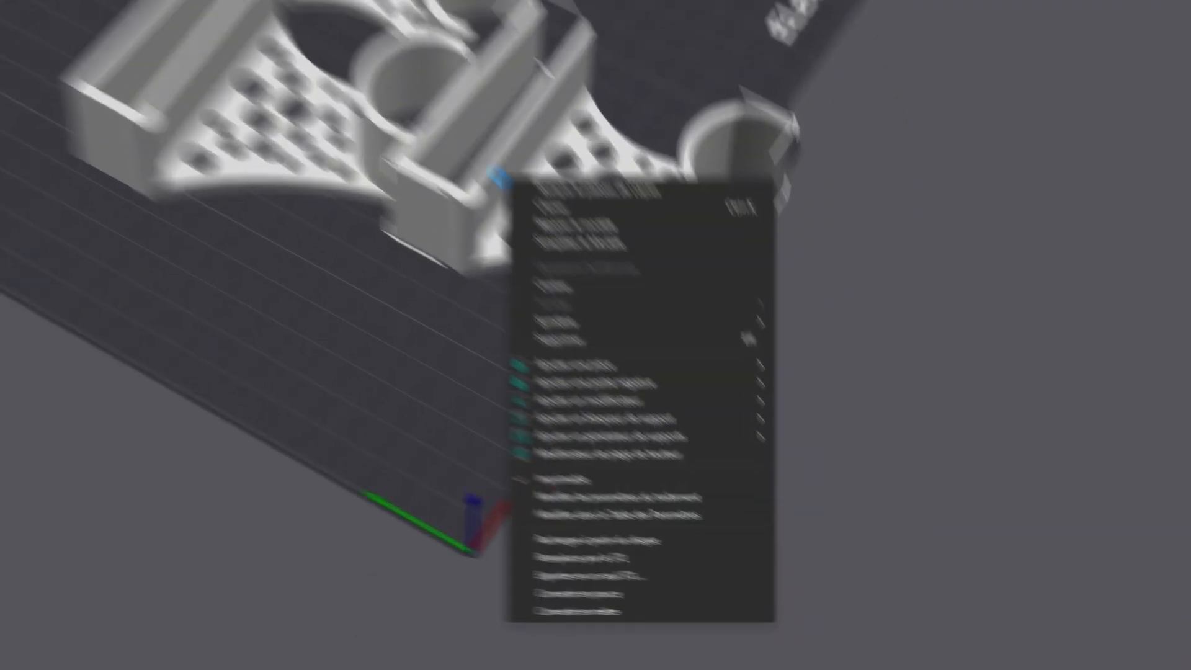
click(538, 238)
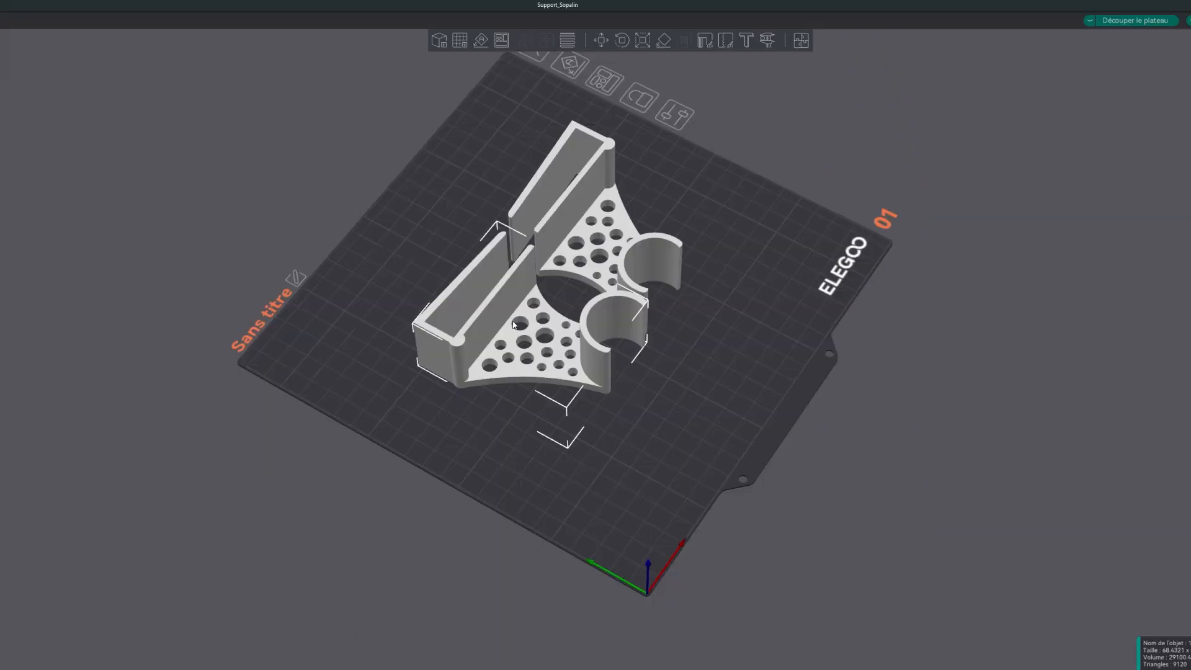
Look over the front holder's object options, including adding negative parts, modifiers and support blockers.
right_click(483, 321)
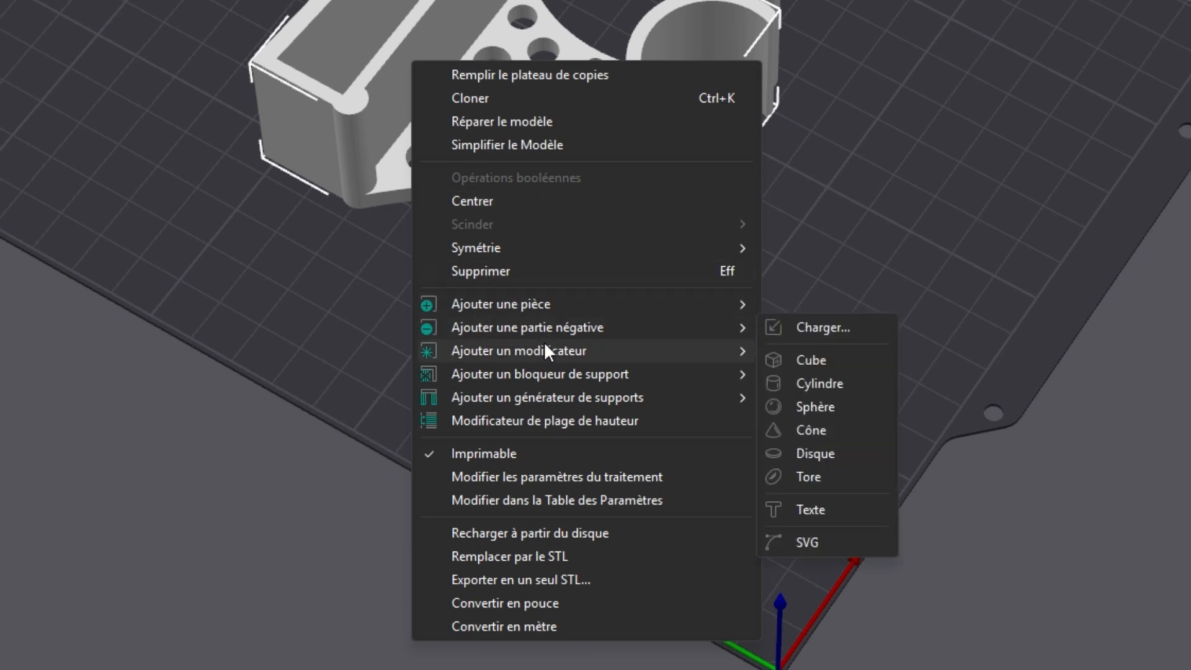
mouse_move(495, 379)
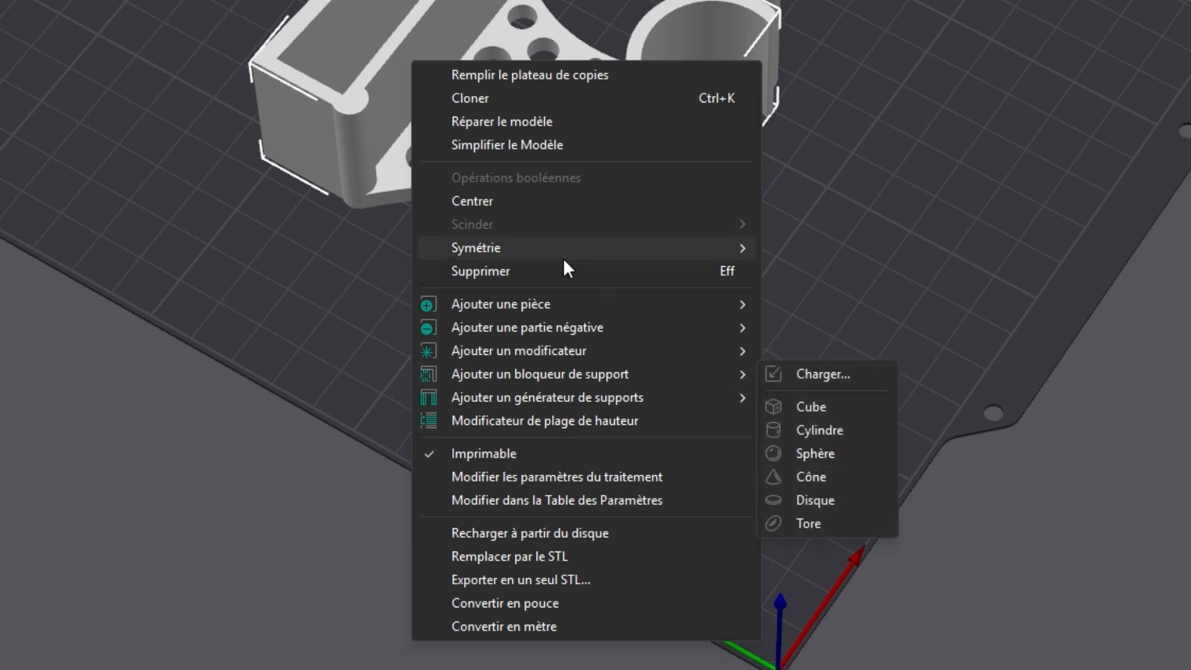
click(127, 206)
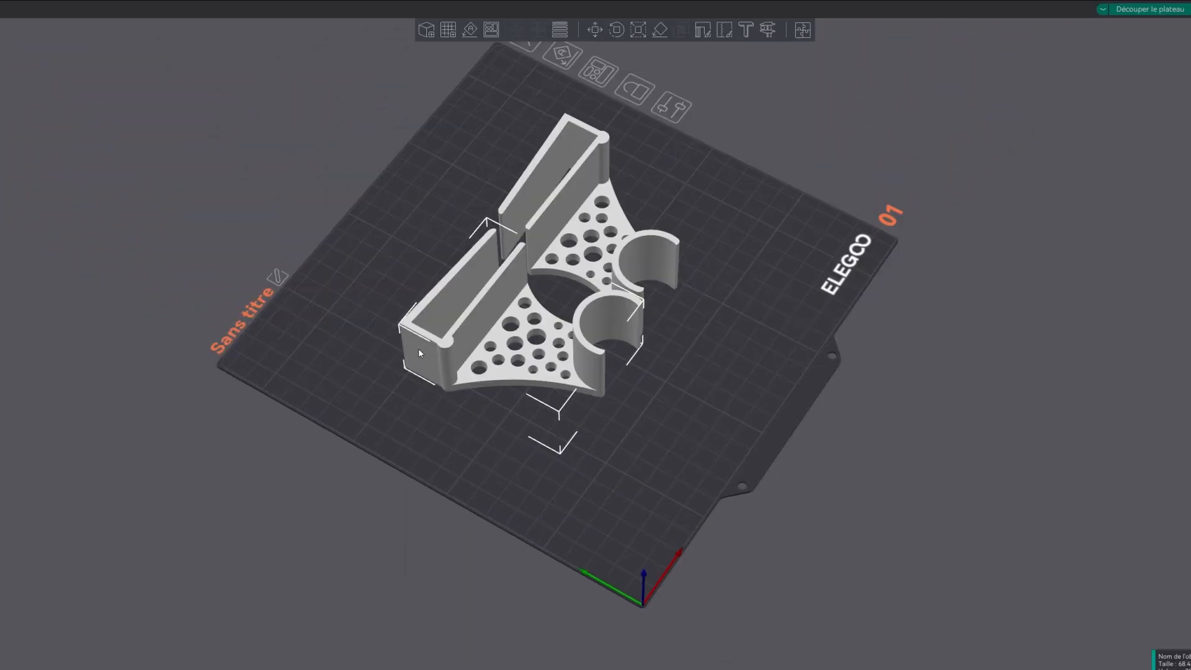
click(489, 455)
right_drag(628, 412, 553, 457)
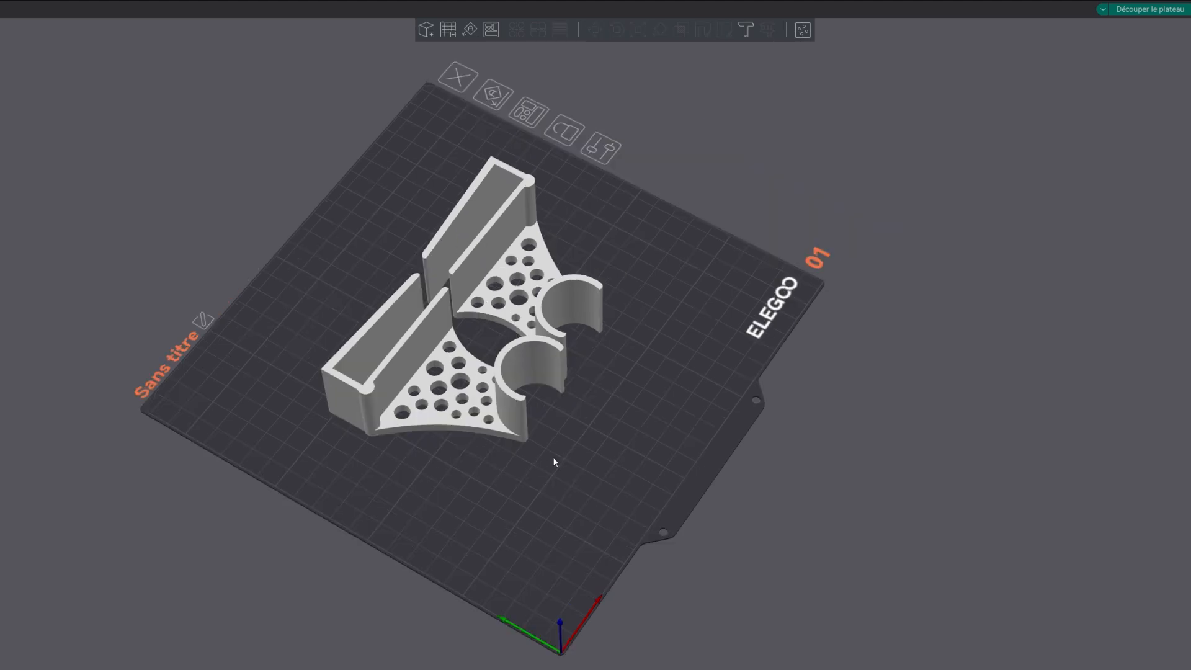
click(421, 390)
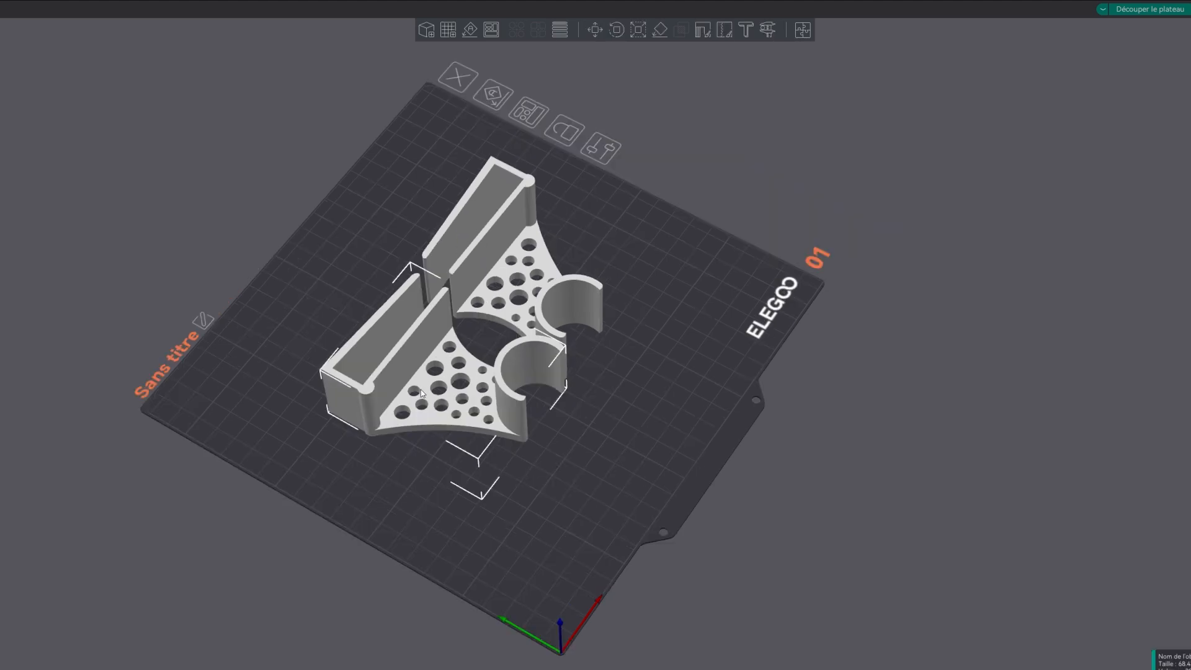
drag(421, 393, 545, 471)
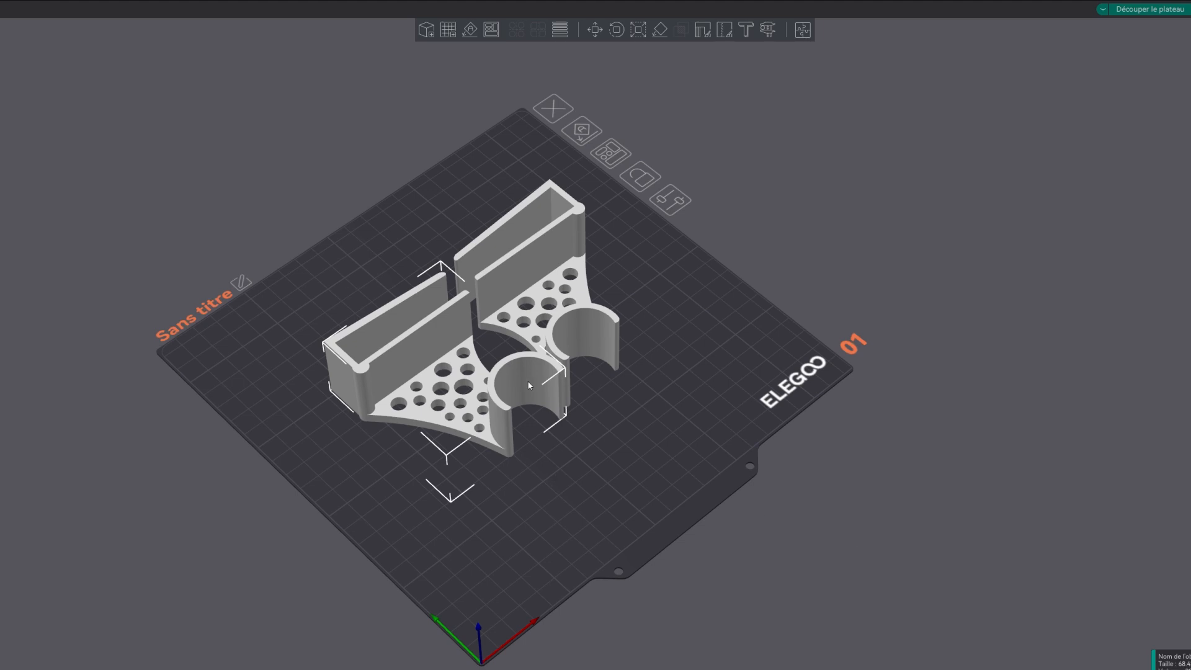
right_click(398, 357)
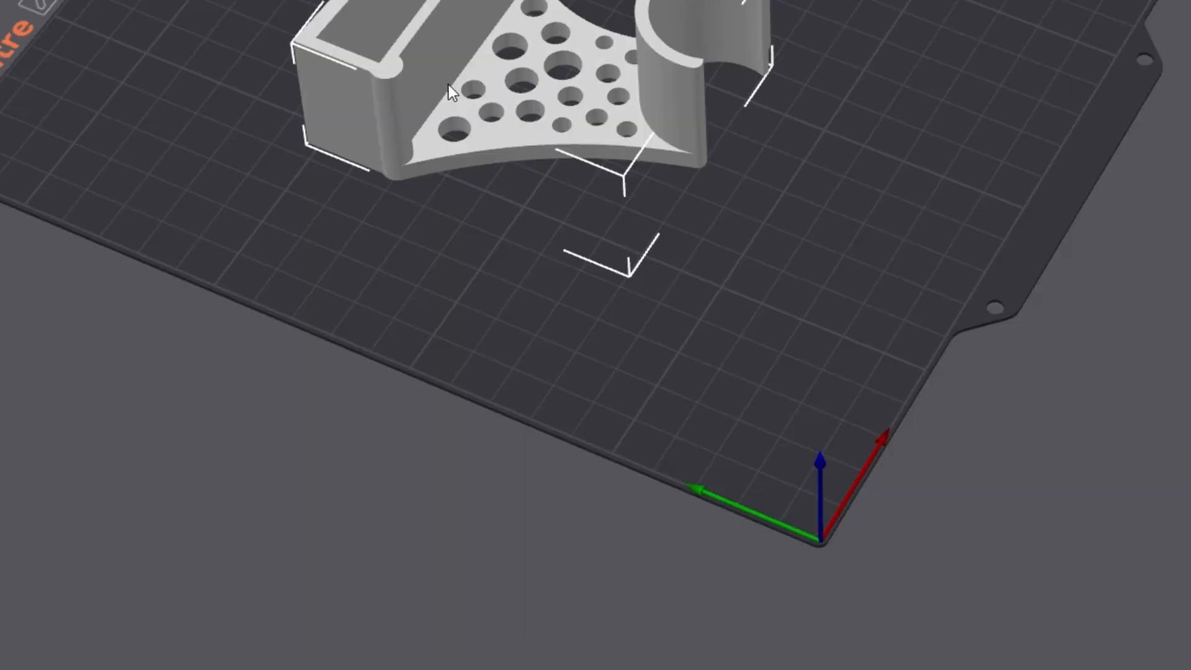
right_click(441, 88)
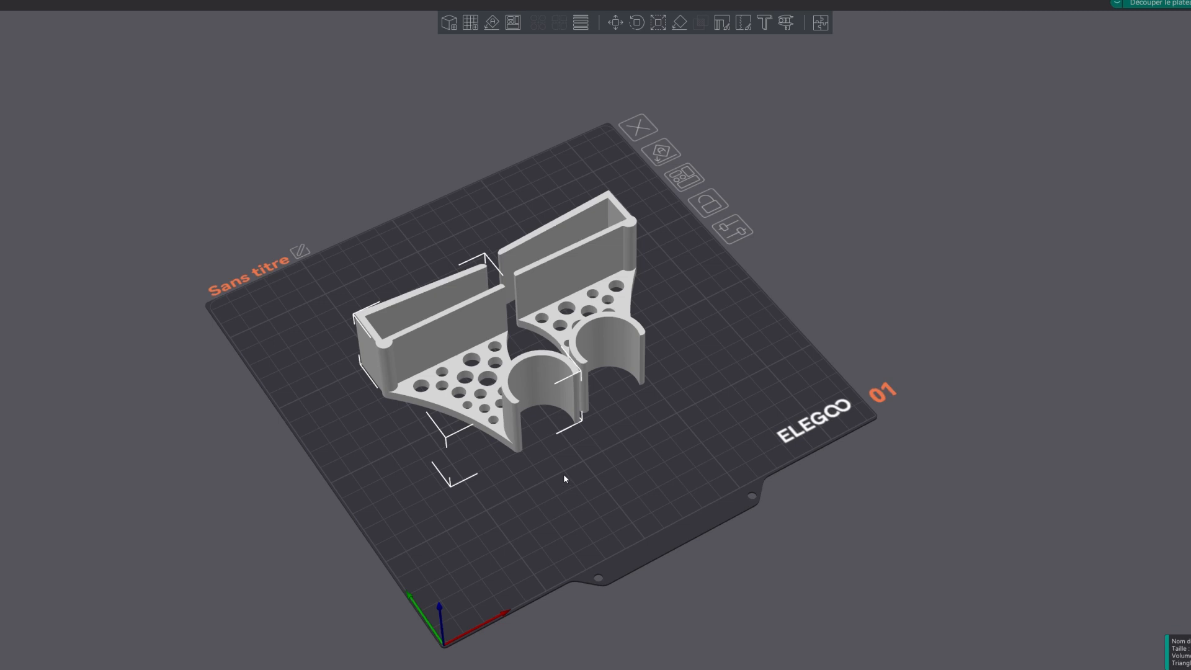
right_click(442, 352)
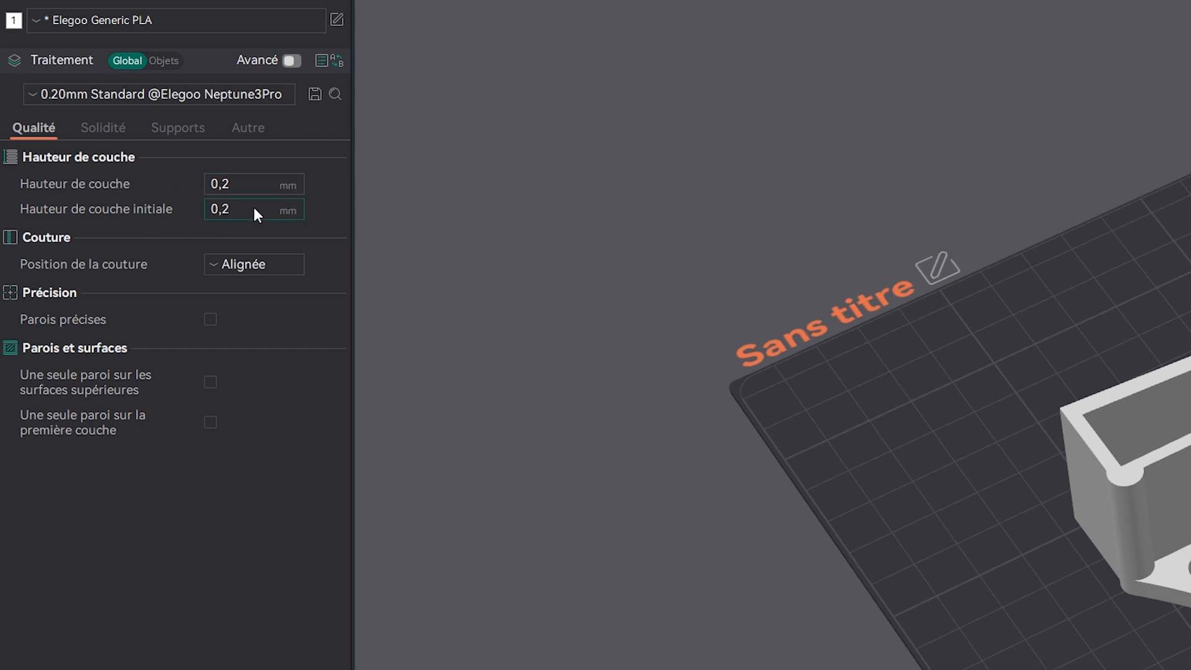
Turn on the advanced process parameters and open the Vitesse settings.
click(116, 134)
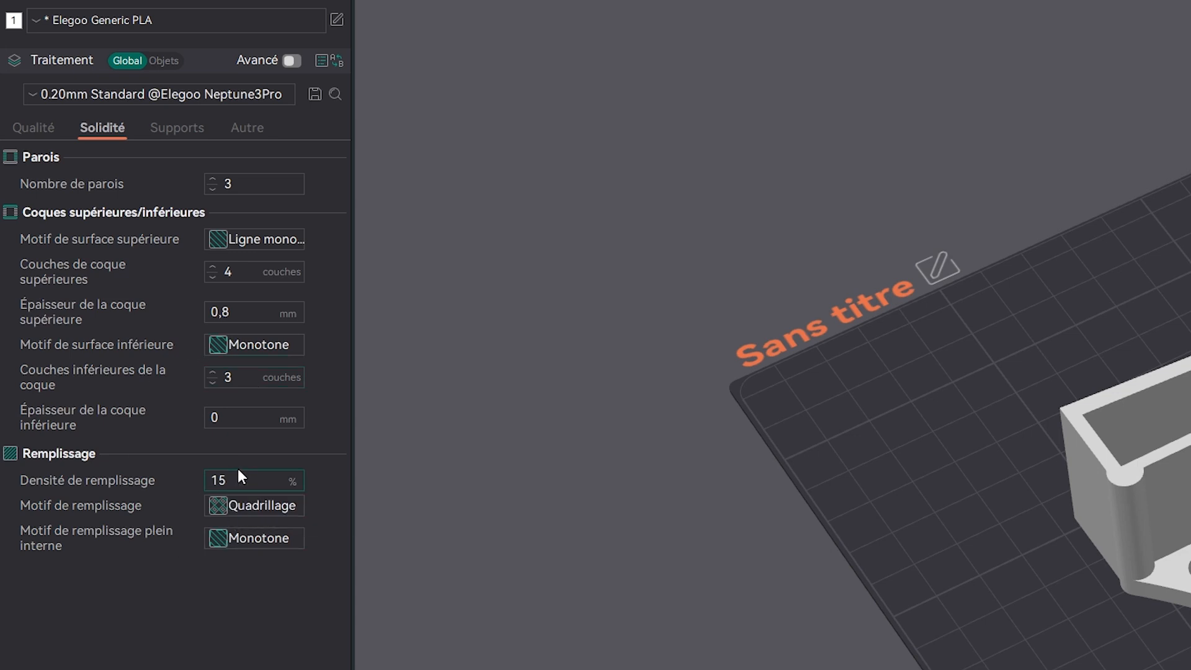
click(293, 60)
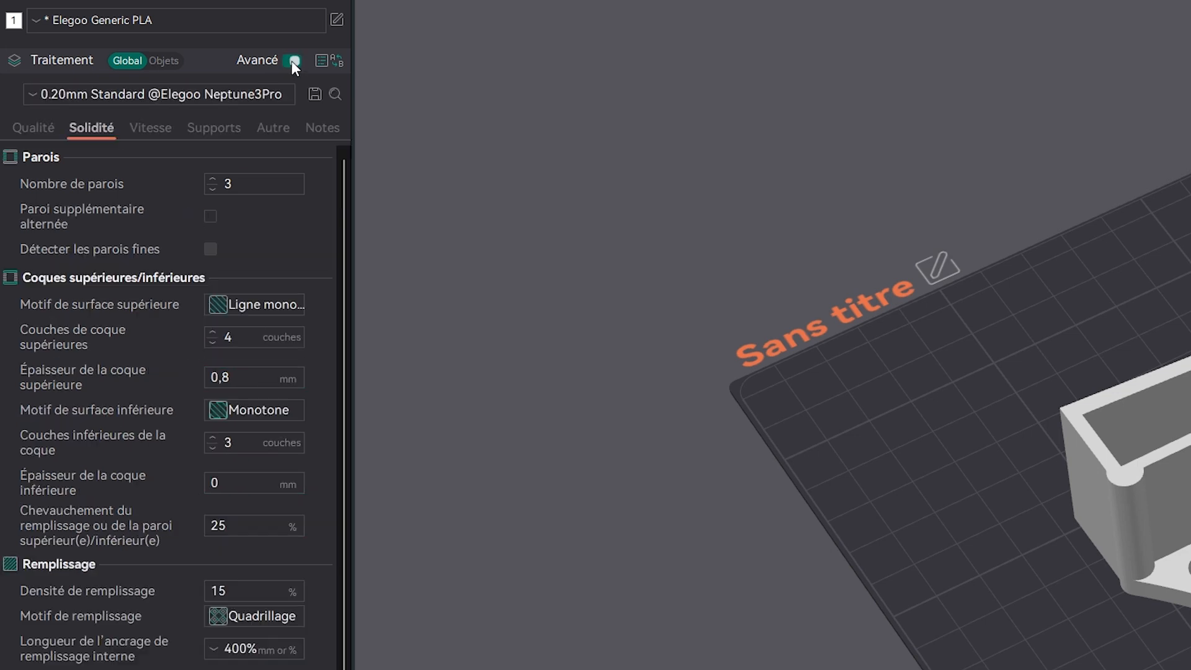
click(158, 129)
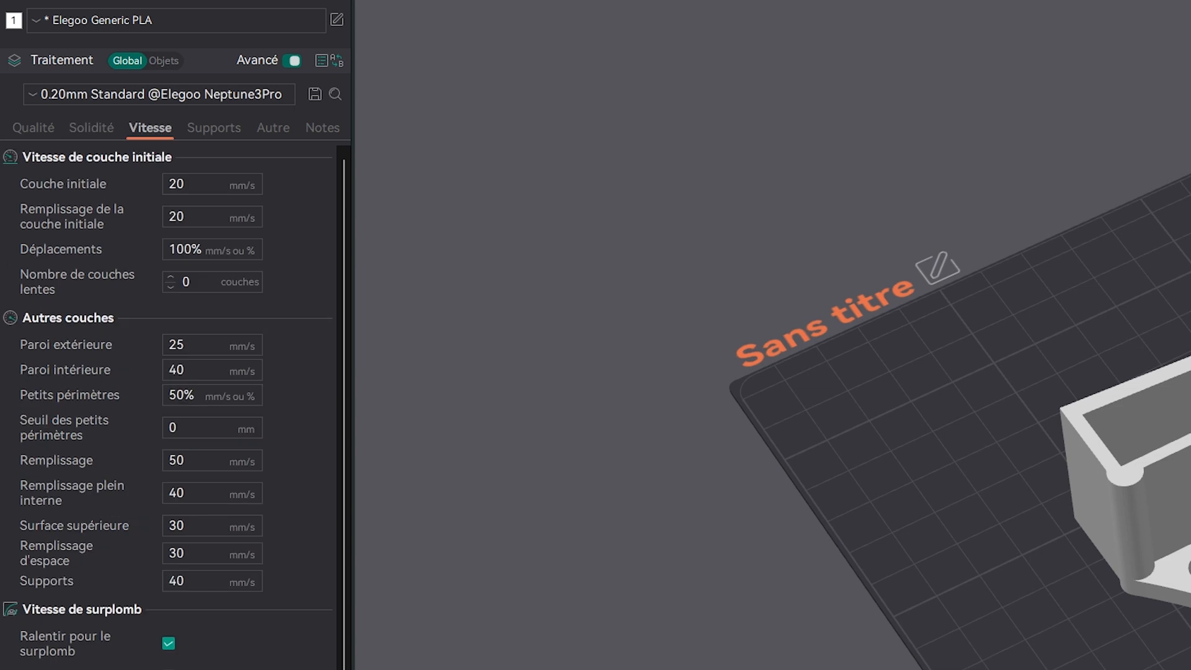
Examine the speed settings for the initial layer, gap infill and outer walls.
mouse_move(194, 555)
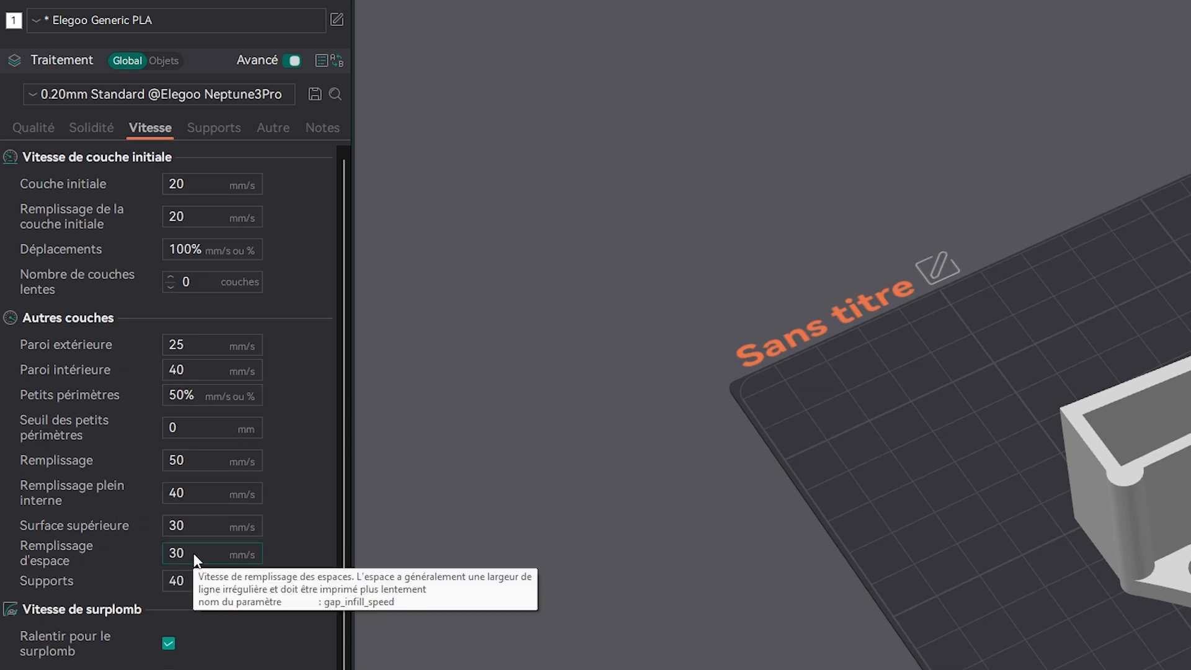
mouse_move(57, 197)
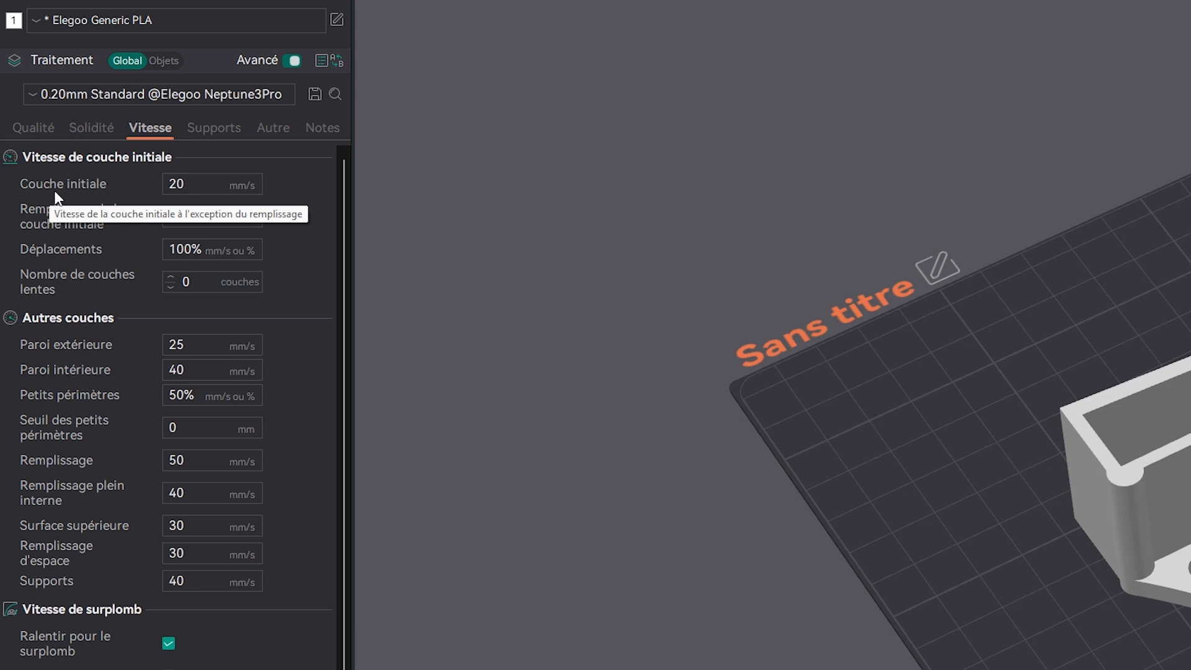
mouse_move(81, 222)
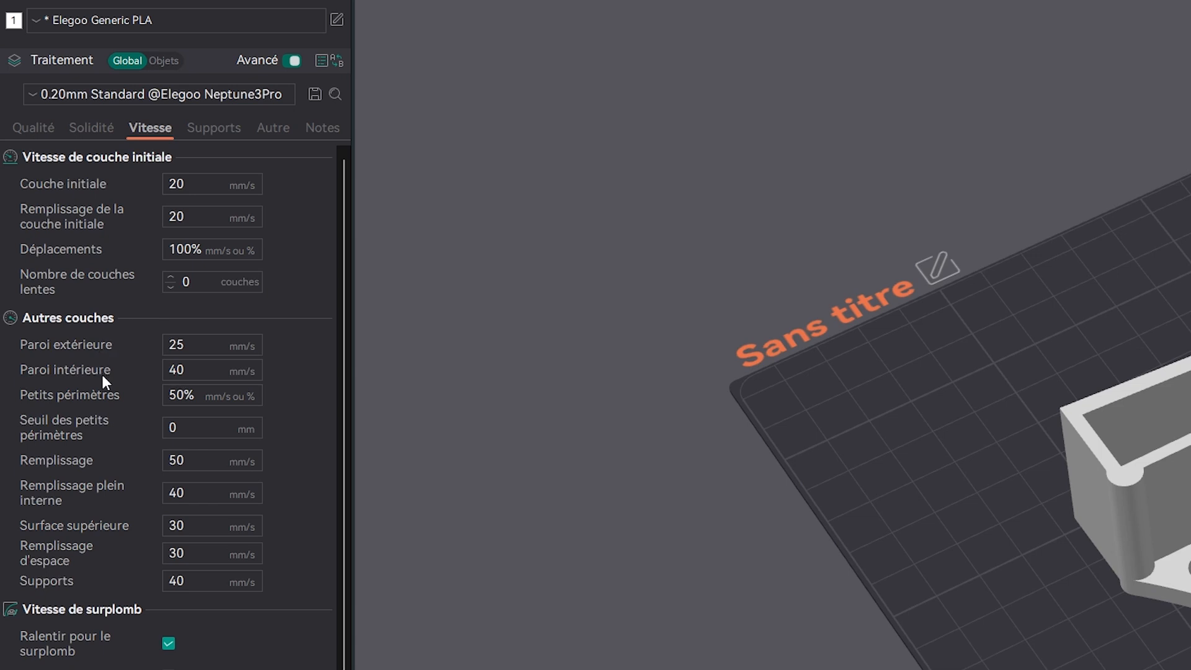
mouse_move(62, 344)
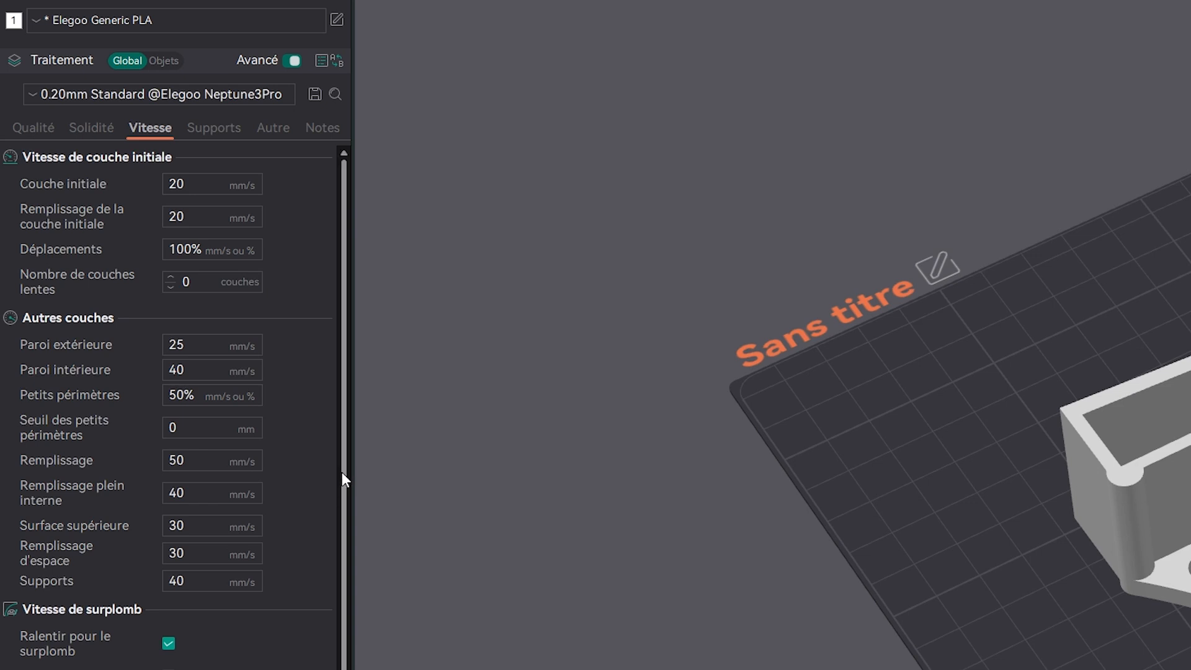
Review the overhang, bridge, travel, acceleration and jerk values in the Vitesse settings.
scroll(278, 333, down, 5)
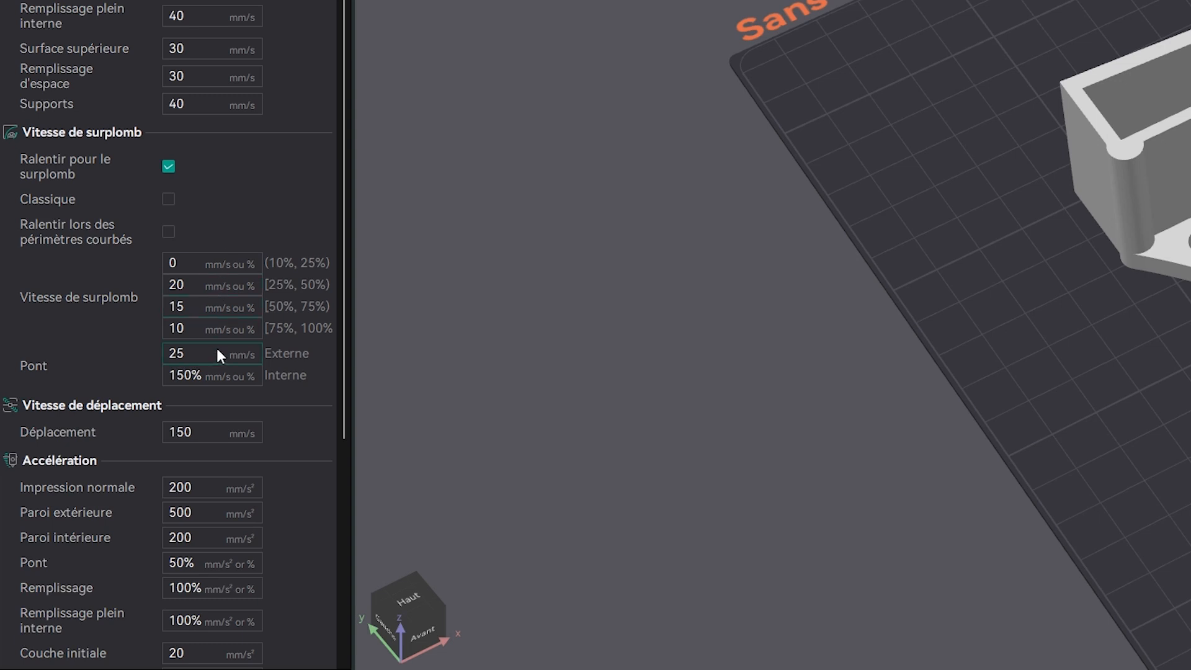
scroll(311, 225, down, 3)
scroll(314, 224, down, 3)
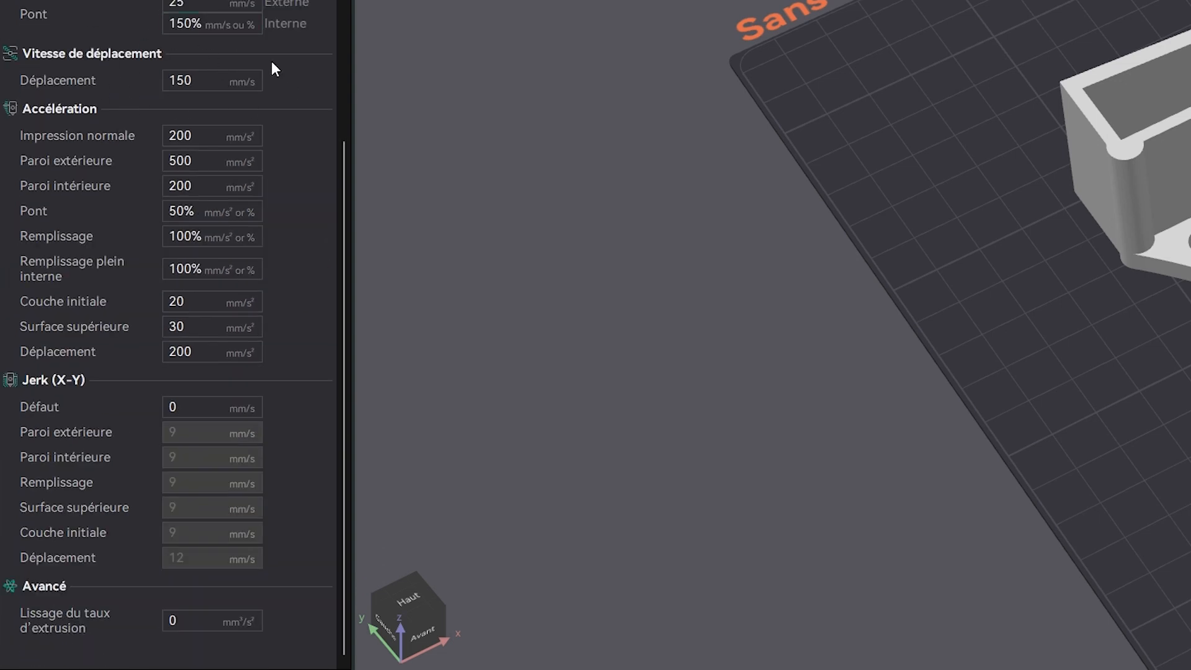
click(168, 85)
scroll(237, 335, up, 5)
scroll(239, 332, up, 5)
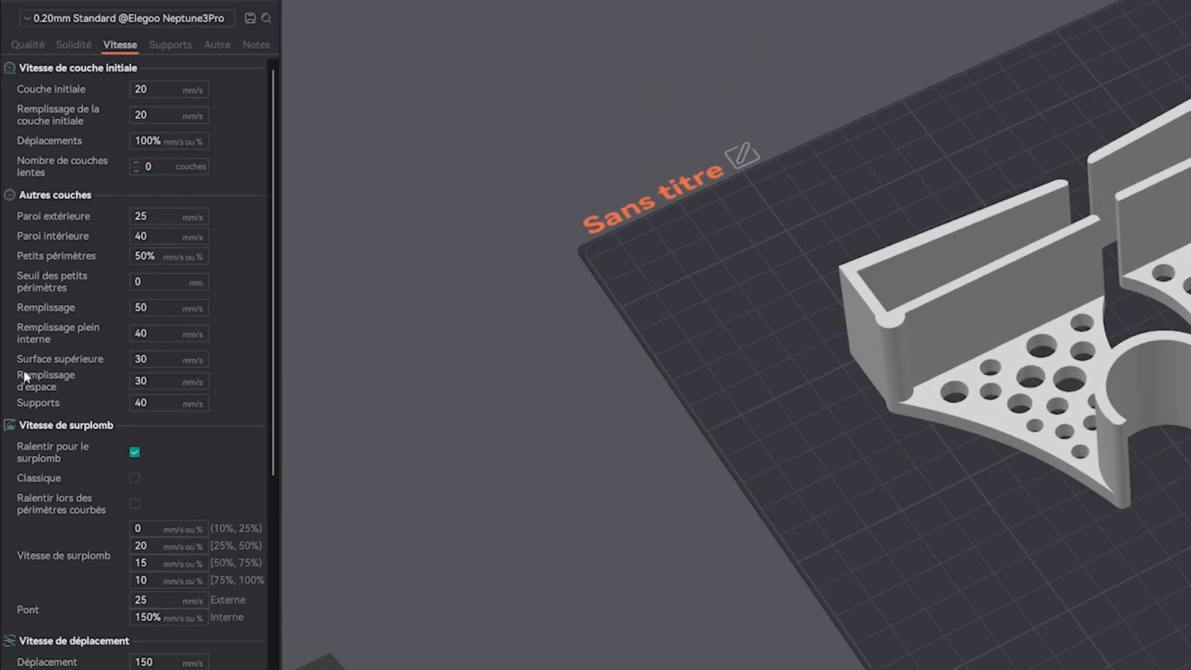
scroll(192, 379, down, 3)
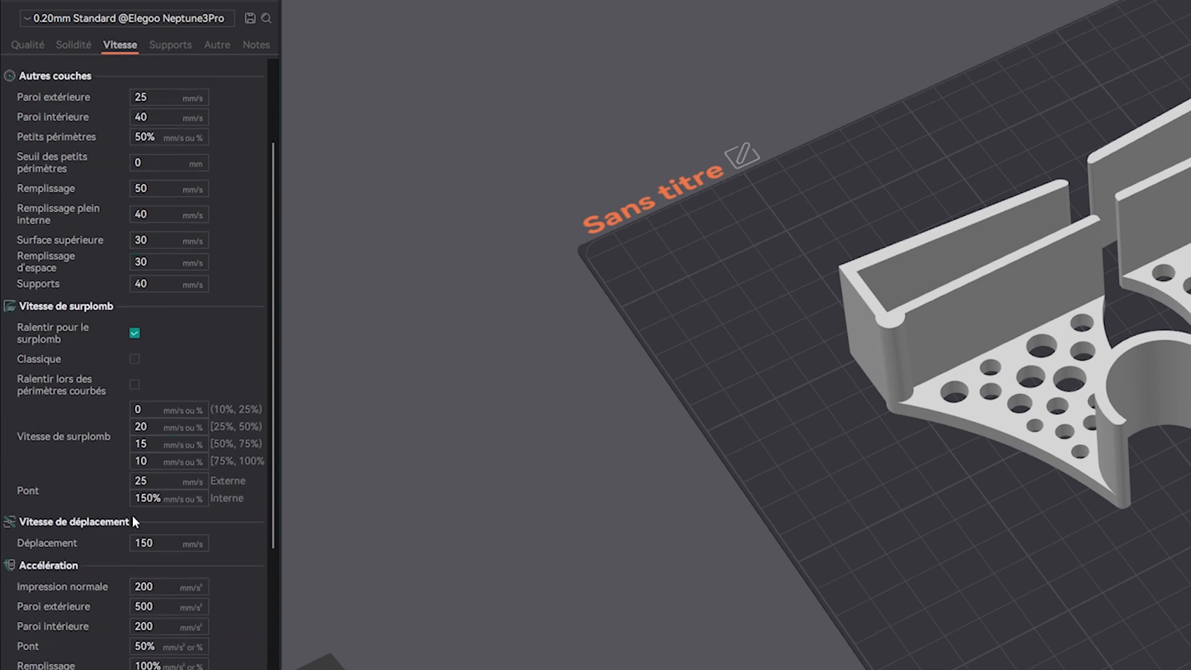
scroll(155, 410, down, 3)
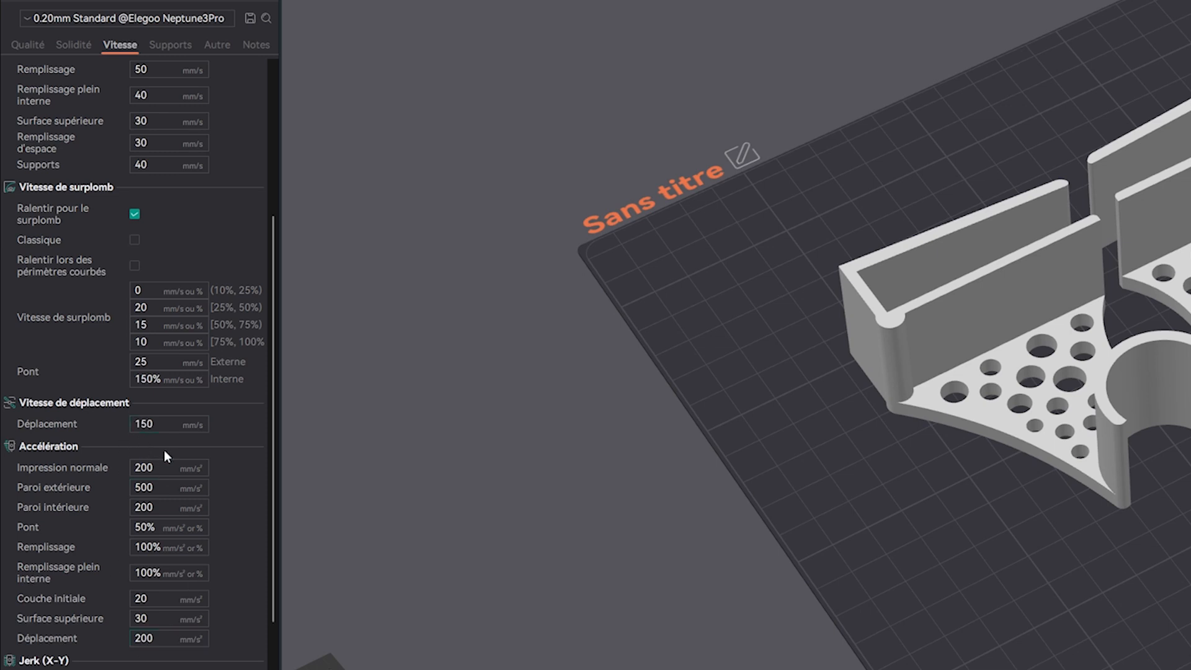
scroll(155, 451, up, 6)
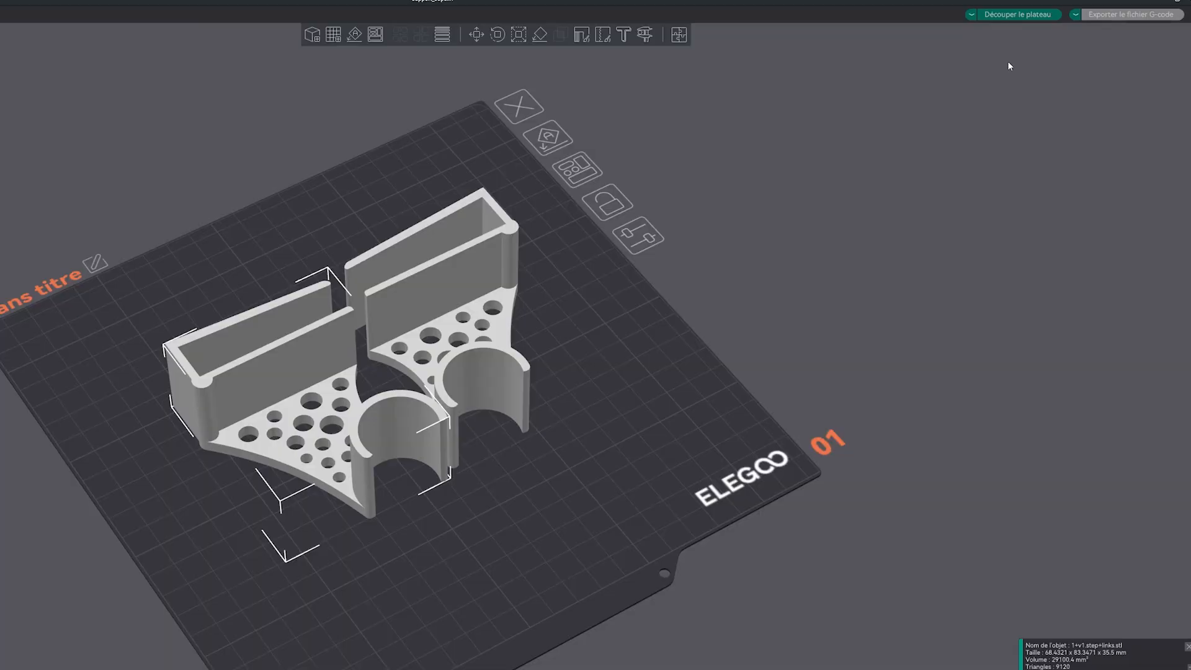
Deselect the front holder and slice the plate holding both holders.
click(430, 189)
scroll(421, 177, down, 3)
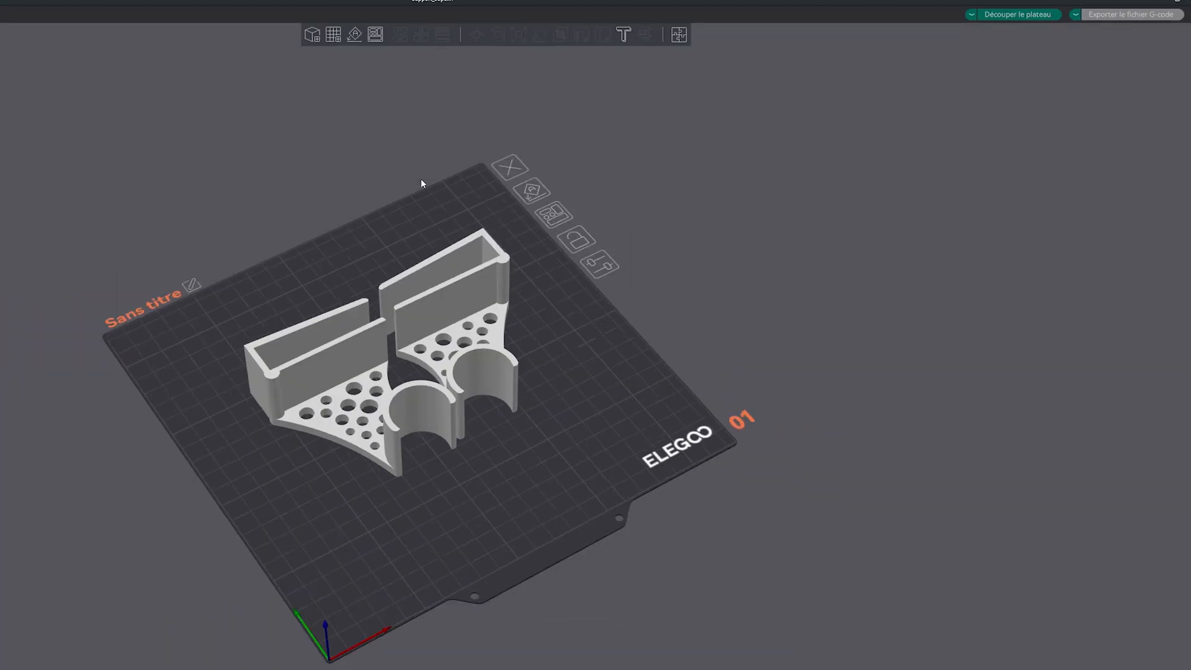
right_drag(707, 349, 690, 319)
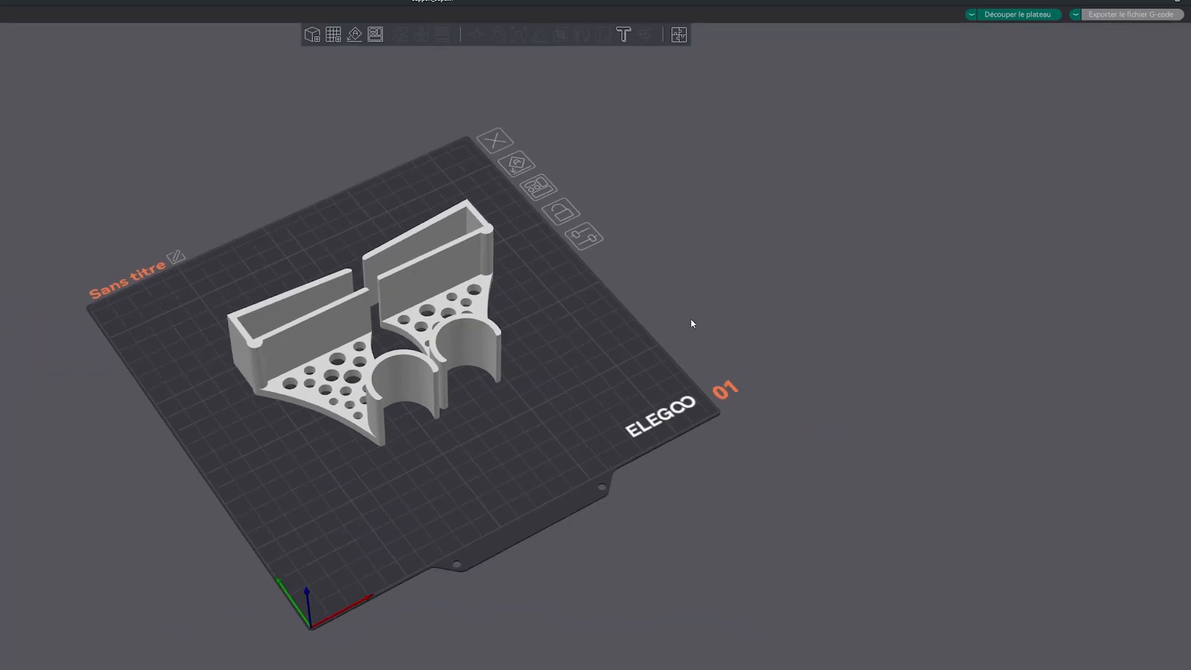
click(1021, 15)
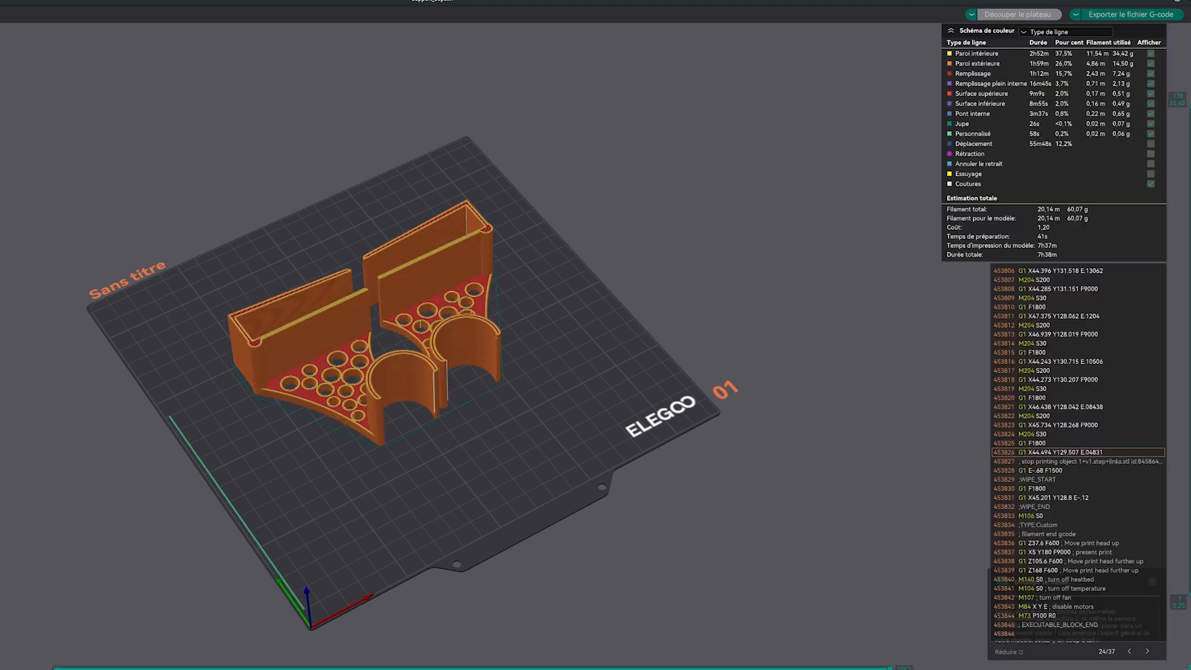
Inspect the sliced holders, hiding and showing again the Paroi intérieure, Jupe and Paroi extérieure lines one at a time.
scroll(425, 542, up, 8)
right_drag(414, 541, 478, 544)
drag(478, 544, 449, 544)
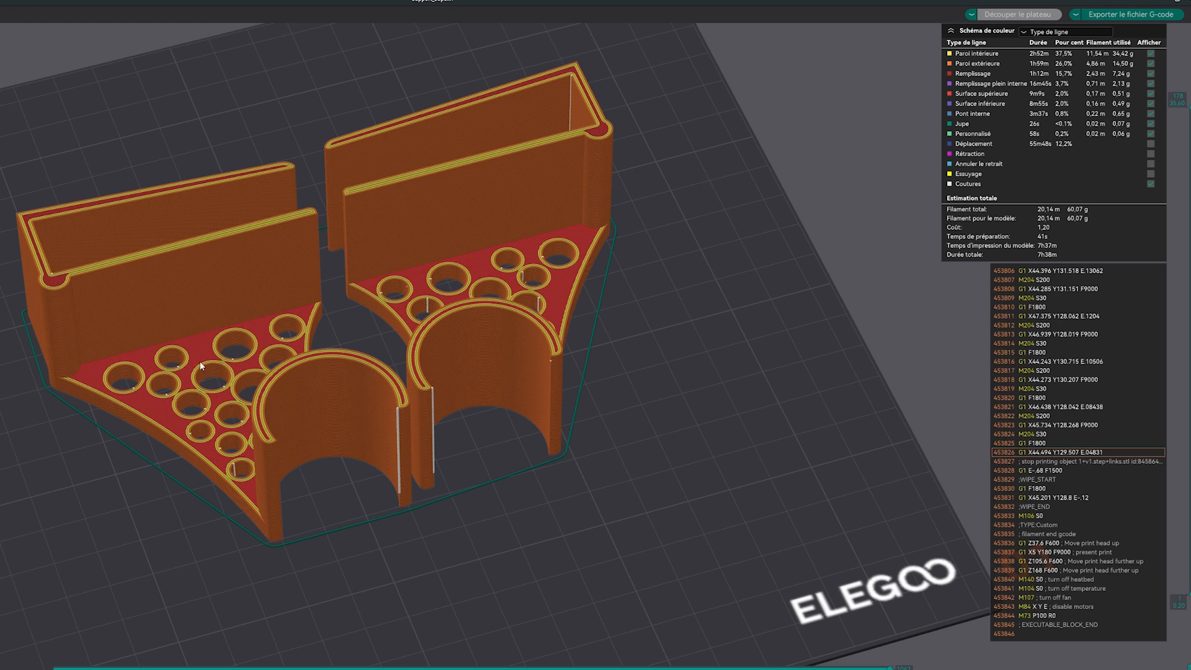
mouse_move(173, 389)
mouse_down()
mouse_move(212, 356)
mouse_move(204, 332)
mouse_move(193, 386)
mouse_up()
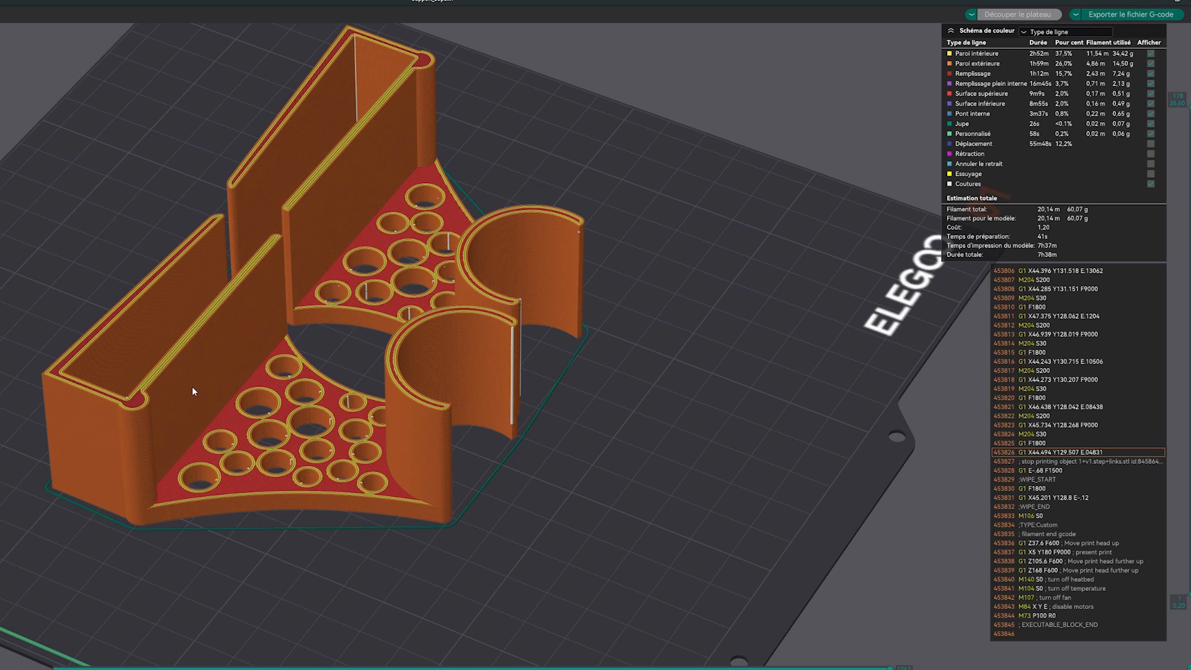
mouse_move(136, 415)
mouse_down()
mouse_move(205, 426)
mouse_move(124, 427)
mouse_up()
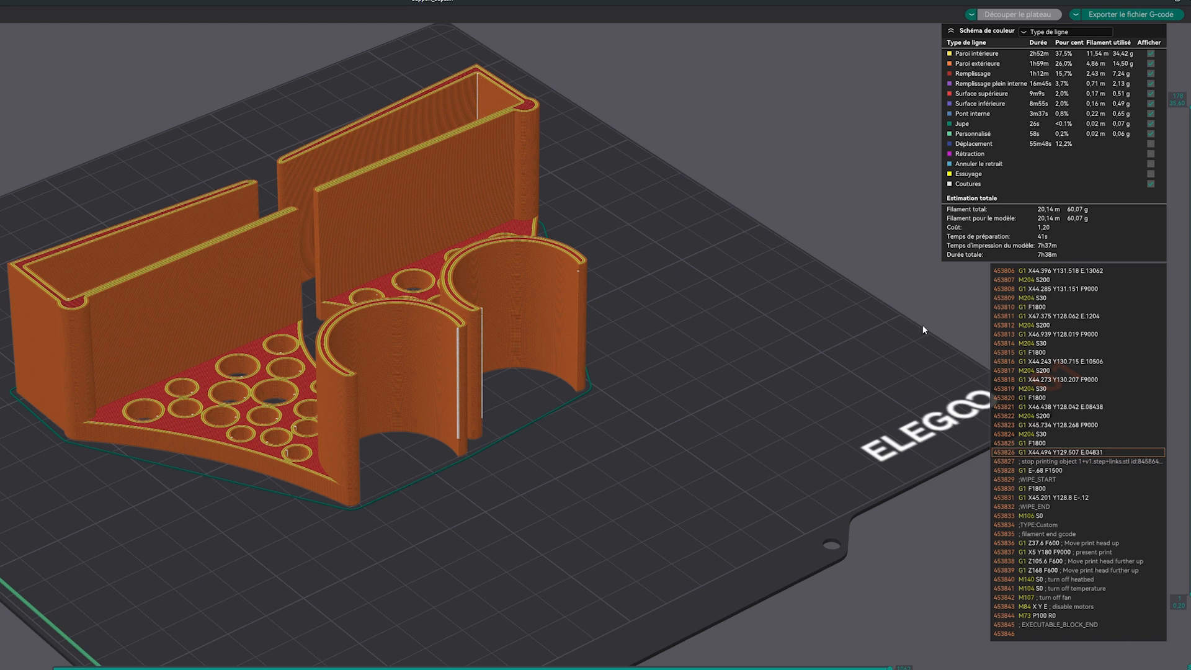
click(1151, 53)
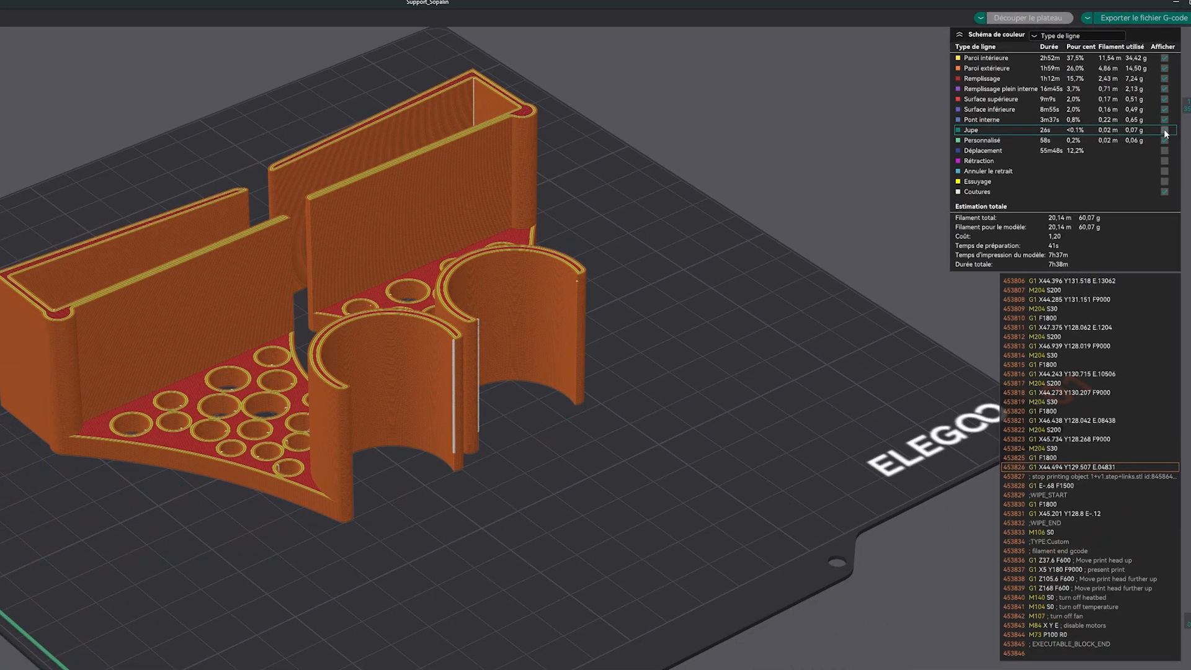
click(1165, 130)
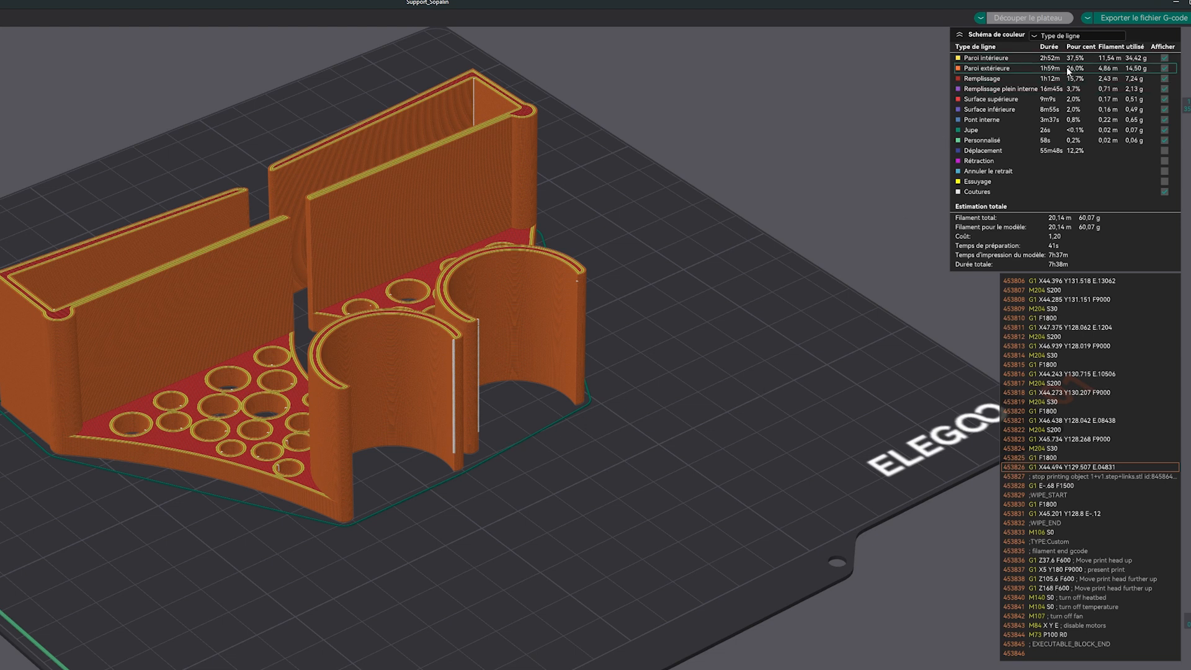
click(1163, 69)
click(1164, 68)
click(1166, 58)
click(1166, 58)
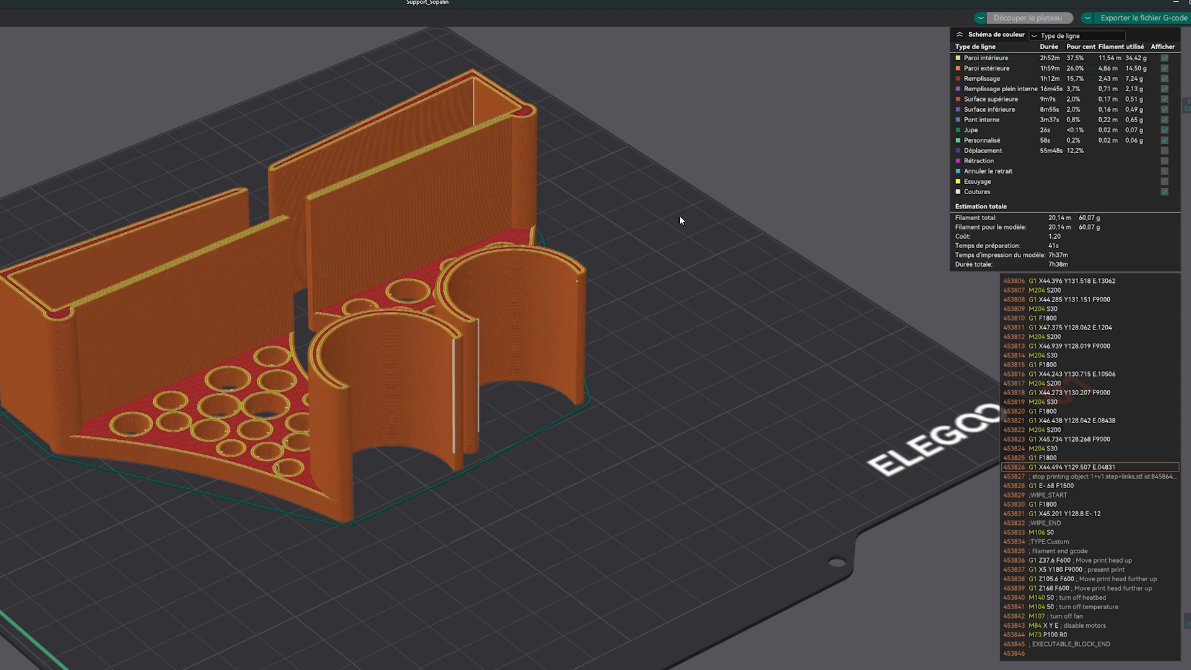
Show and hide the Rétraction points and the Déplacement lines in the sliced preview, viewing the holders from several angles.
click(1164, 162)
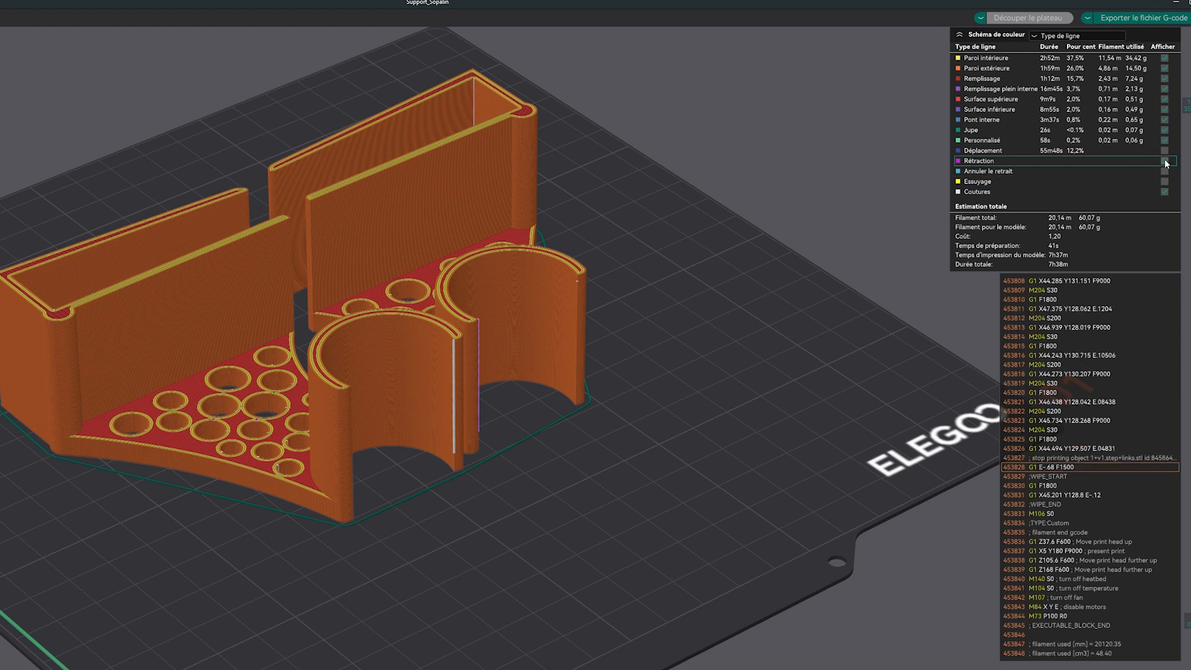
click(1165, 162)
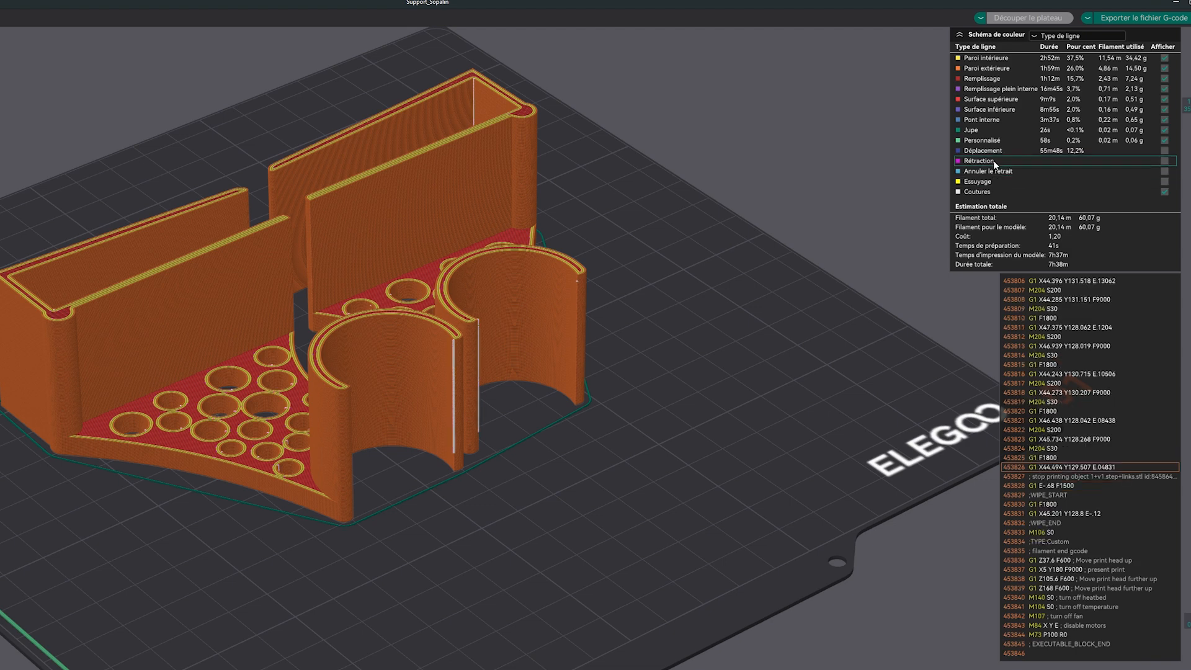
click(1165, 151)
drag(690, 427, 550, 472)
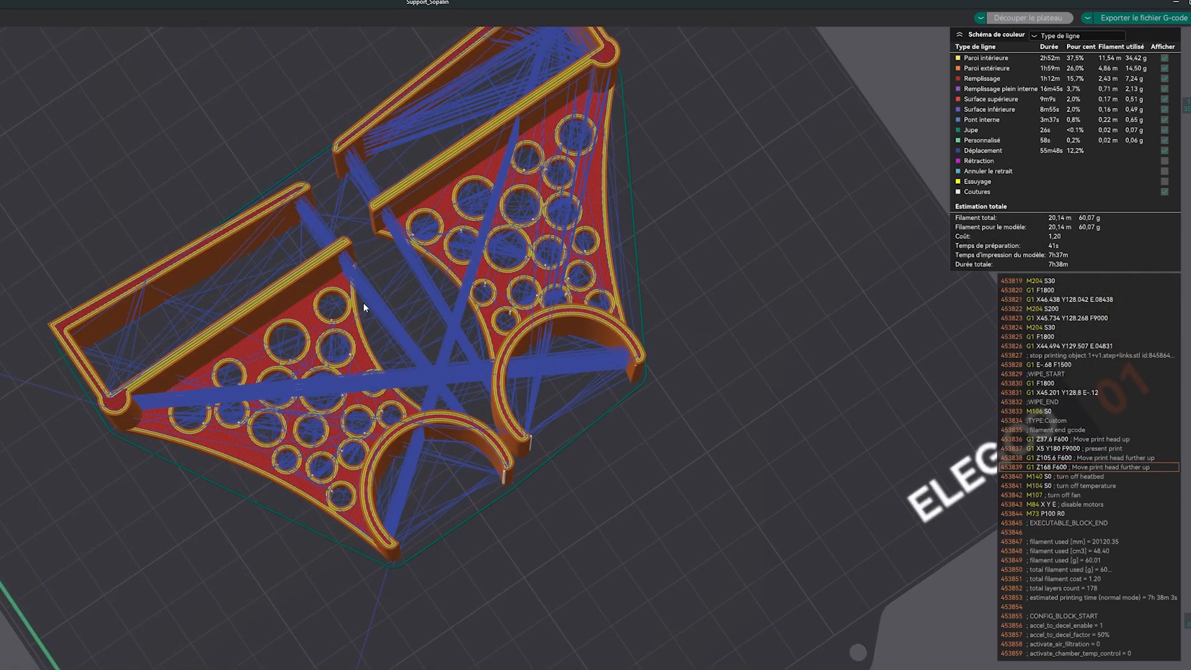
key(0)
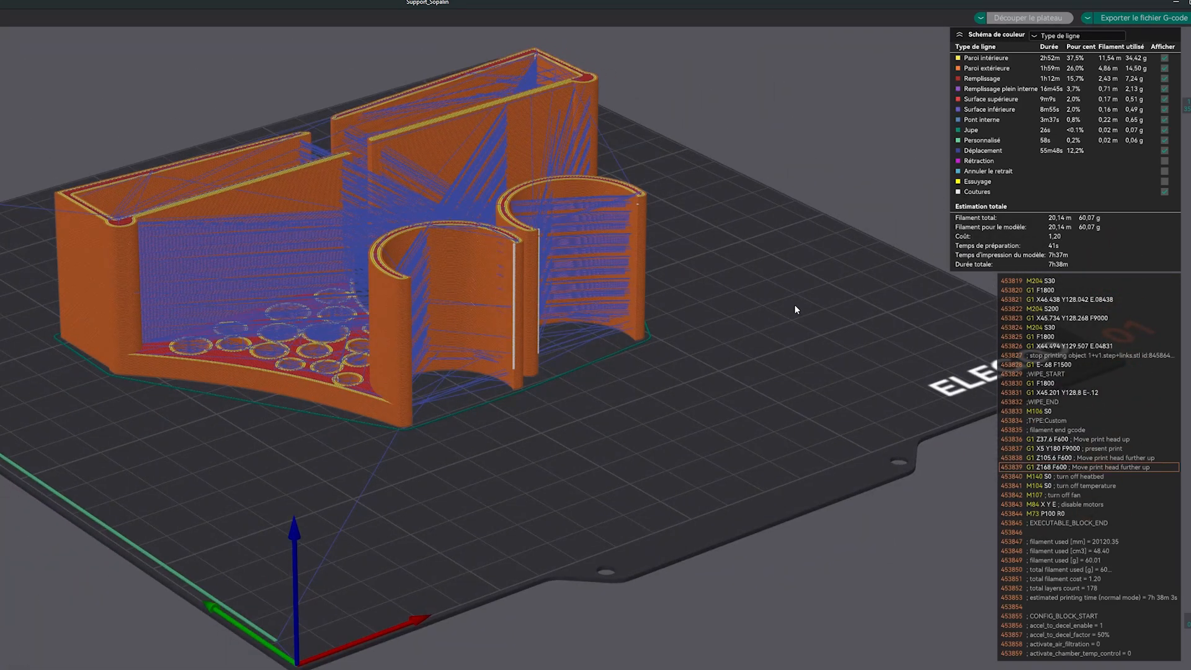
click(1067, 151)
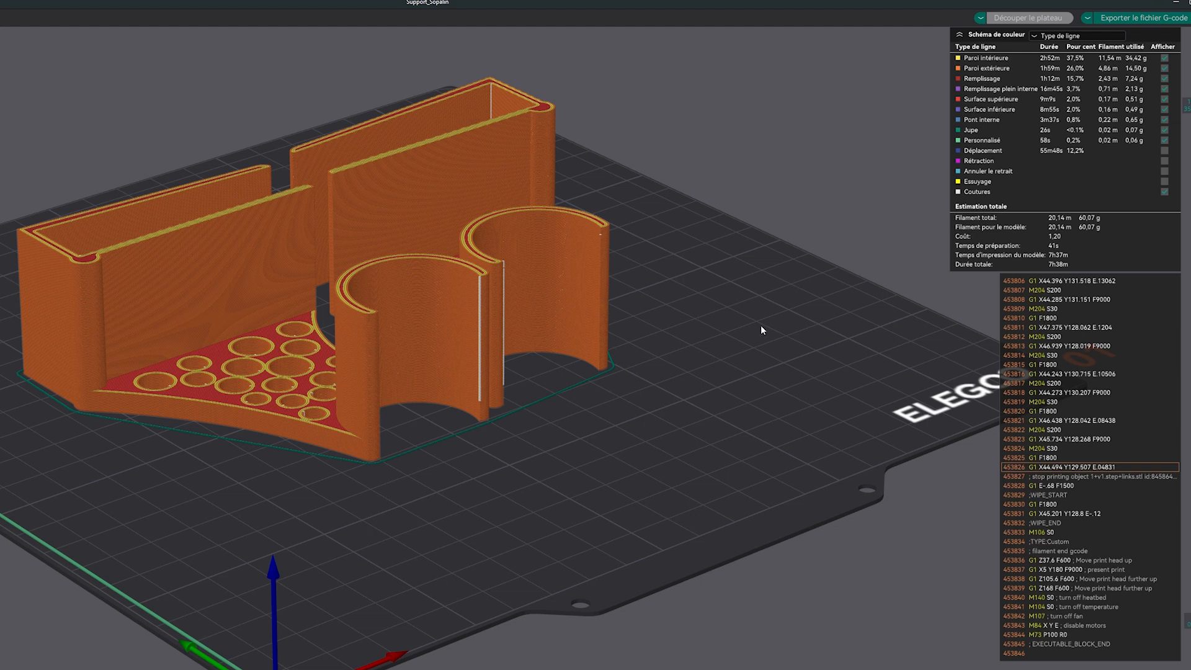
right_drag(739, 252, 709, 282)
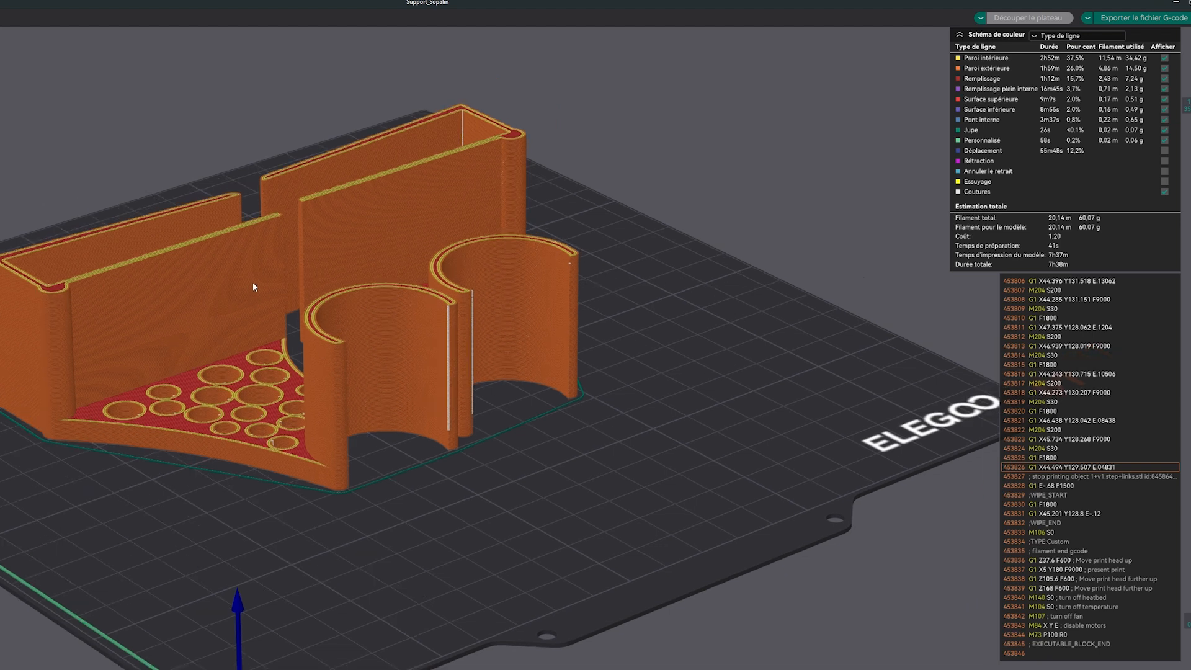
drag(749, 248, 683, 285)
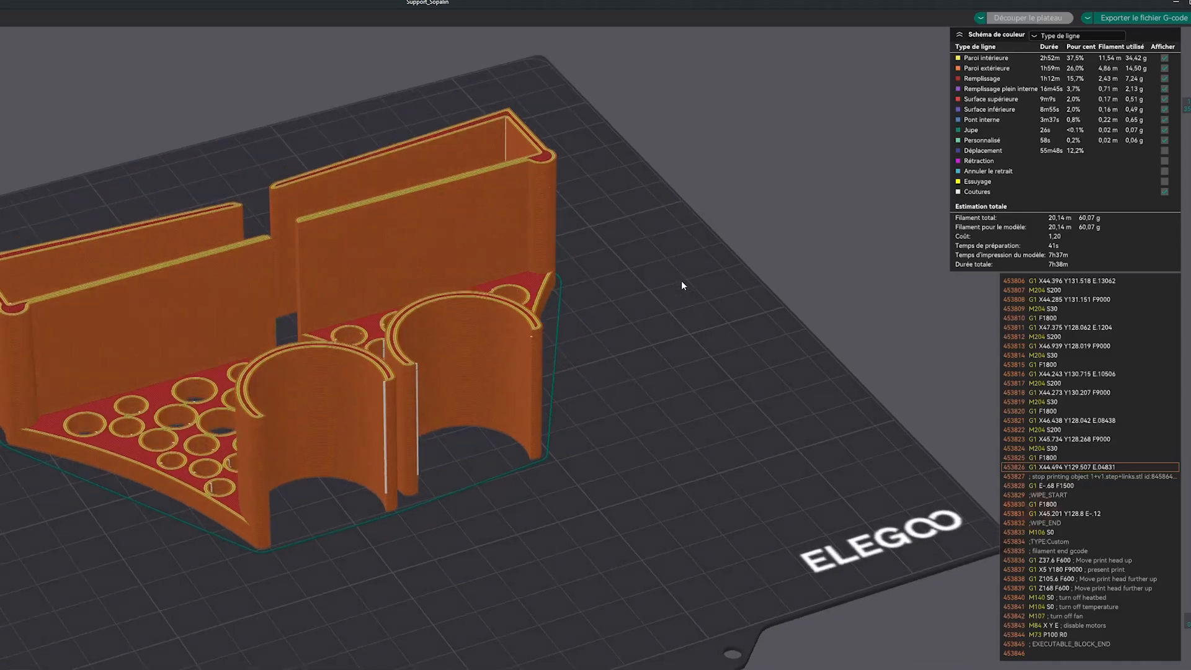